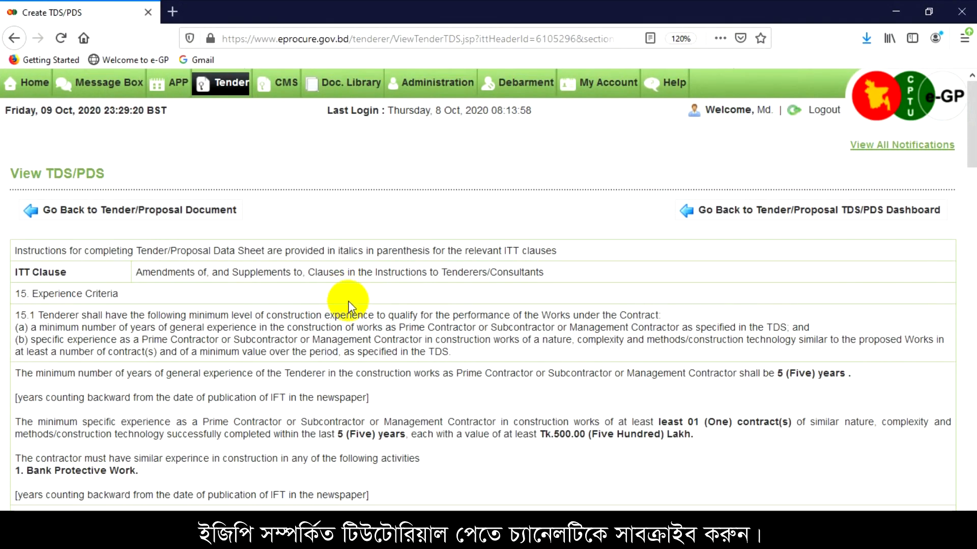
Step: Open the list of all tenders and look through its entries
{"action": "scroll", "coordinate": [351, 302], "scroll_direction": "down", "scroll_amount": 2}
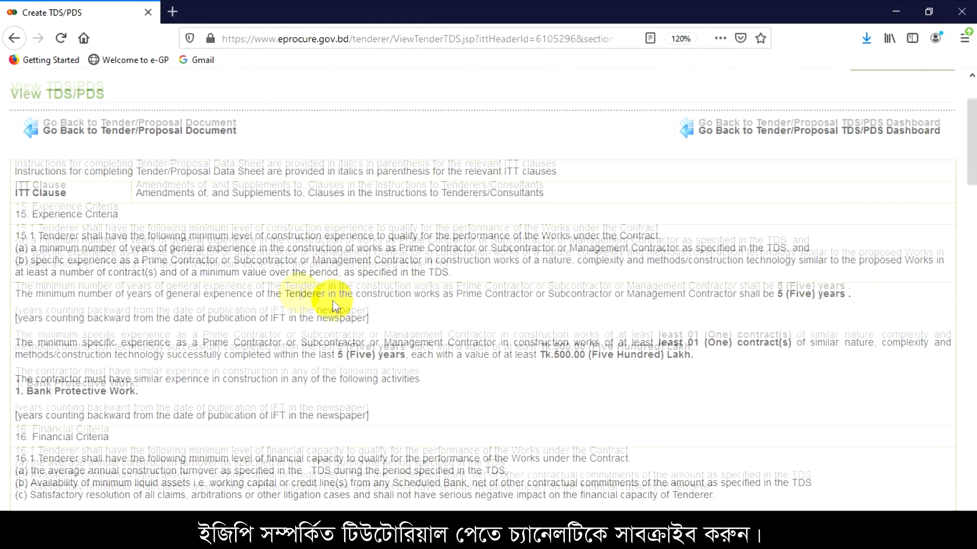
{"action": "scroll", "coordinate": [330, 304], "scroll_direction": "up", "scroll_amount": 2}
{"action": "mouse_move", "coordinate": [217, 79]}
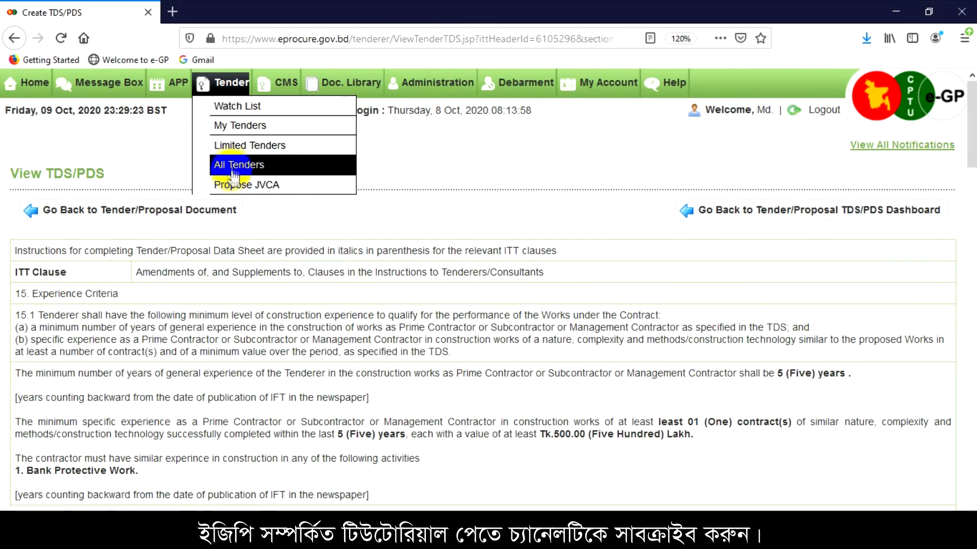
{"action": "left_click", "coordinate": [224, 162]}
{"action": "scroll", "coordinate": [277, 300], "scroll_direction": "down", "scroll_amount": 20}
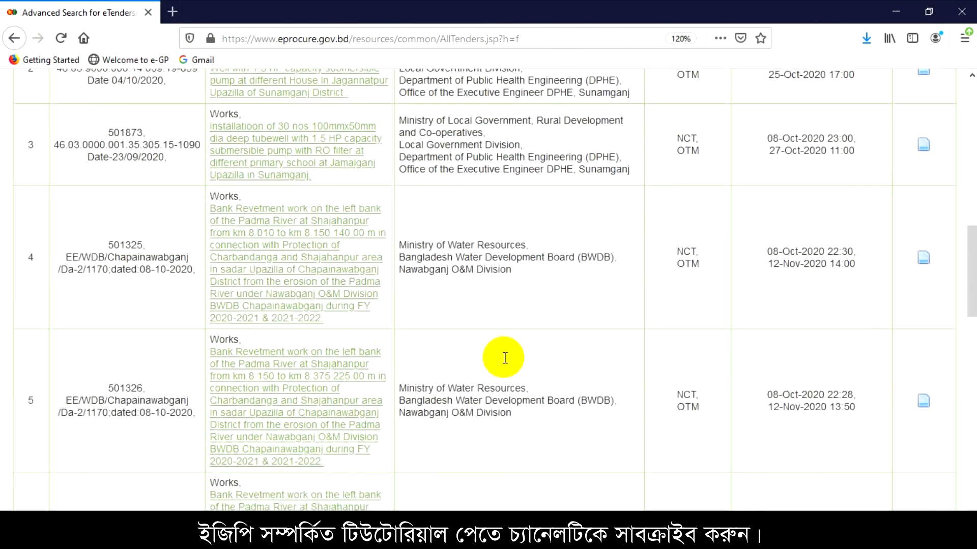
{"action": "scroll", "coordinate": [539, 375], "scroll_direction": "down", "scroll_amount": 5}
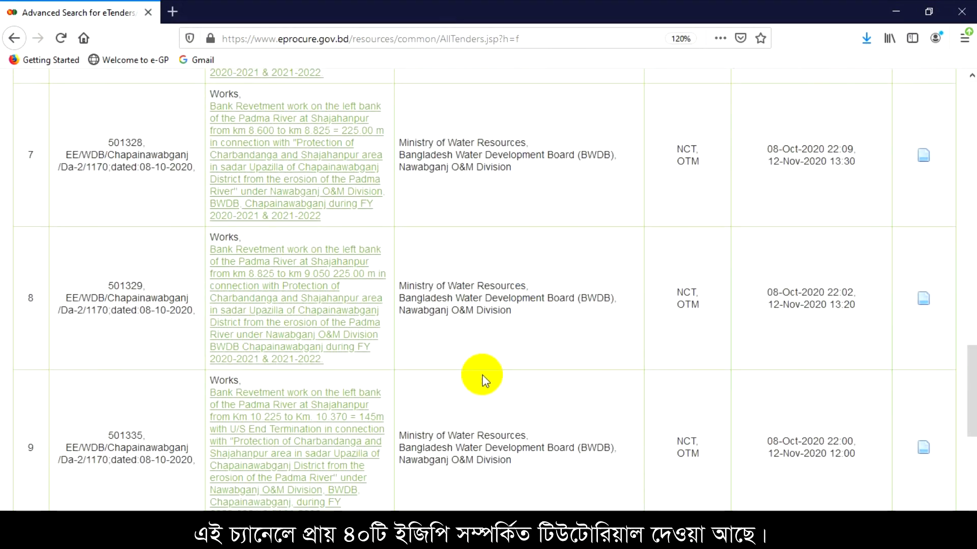
{"action": "scroll", "coordinate": [463, 370], "scroll_direction": "up", "scroll_amount": 7}
{"action": "scroll", "coordinate": [445, 354], "scroll_direction": "up", "scroll_amount": 18}
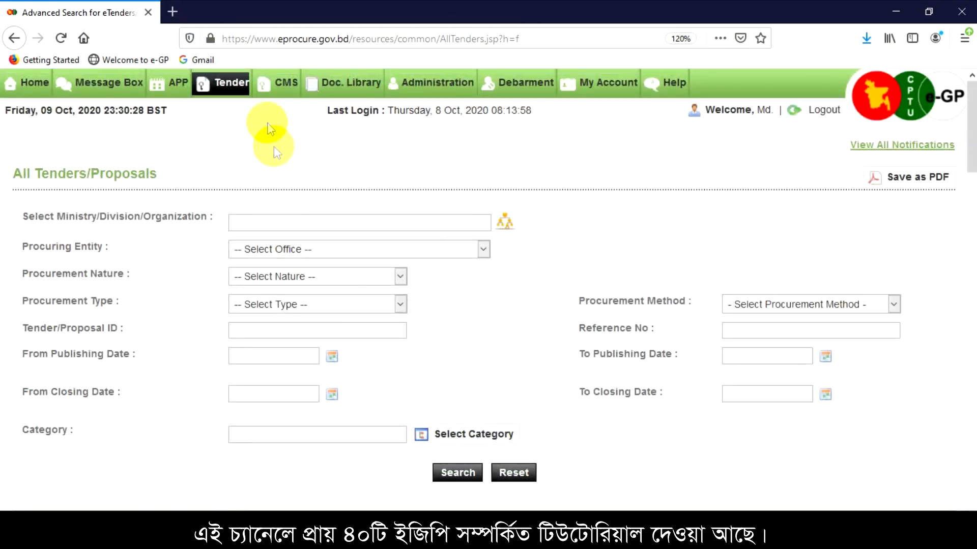
Step: Reload the list of all tenders and open the dashboard of tender 501326, the Padma River bank revetment from km 8.150 to km 8.375
{"action": "mouse_move", "coordinate": [224, 83]}
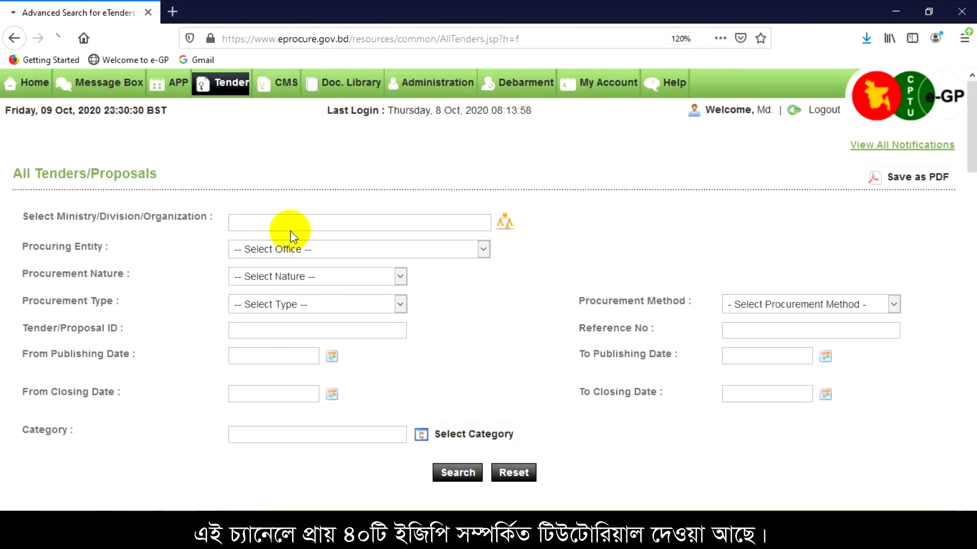
{"action": "scroll", "coordinate": [416, 328], "scroll_direction": "down", "scroll_amount": 7}
{"action": "scroll", "coordinate": [416, 328], "scroll_direction": "down", "scroll_amount": 6}
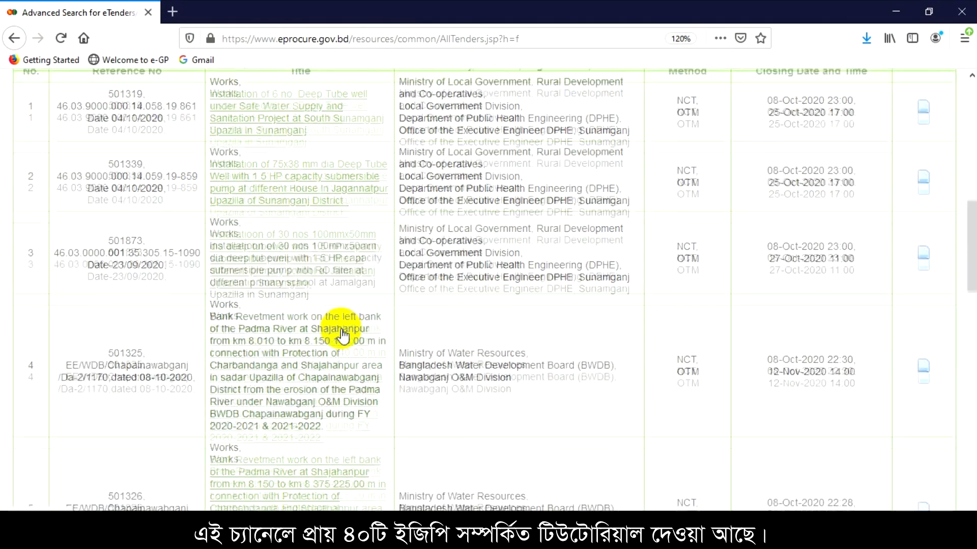
{"action": "scroll", "coordinate": [606, 370], "scroll_direction": "down", "scroll_amount": 4}
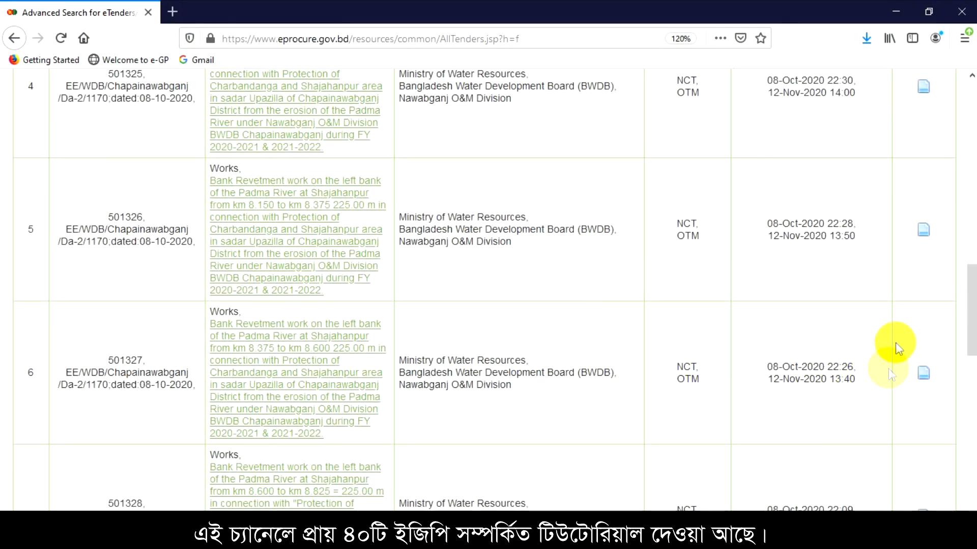
{"action": "left_click", "coordinate": [922, 231]}
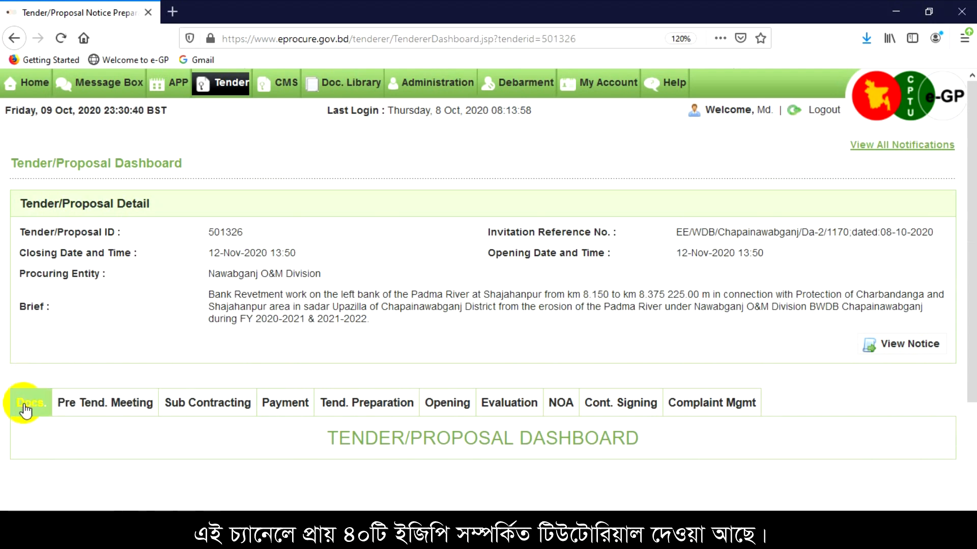
Step: View the tender documents of package SWP-03 and find the Tender Data Sheet section
{"action": "left_click", "coordinate": [26, 410]}
{"action": "scroll", "coordinate": [245, 389], "scroll_direction": "down", "scroll_amount": 5}
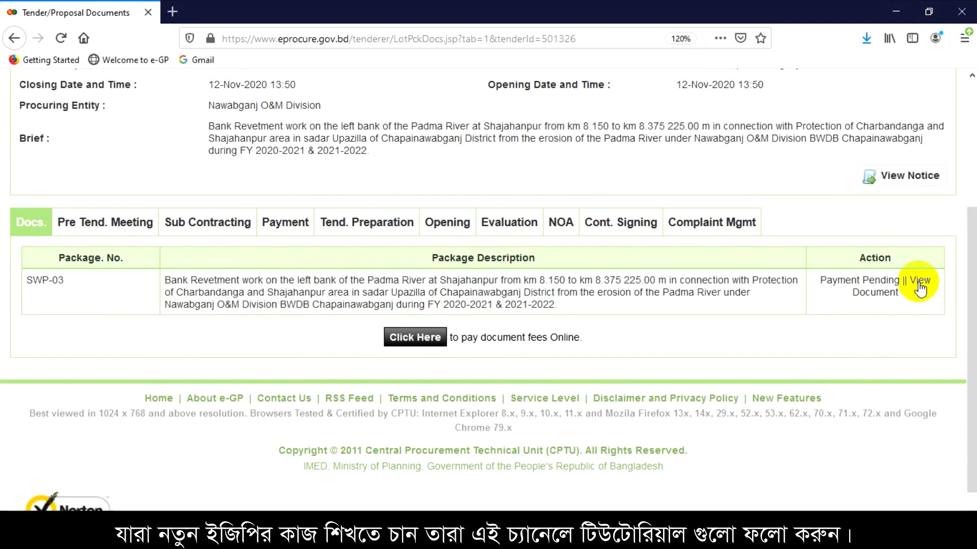
{"action": "left_click", "coordinate": [920, 282]}
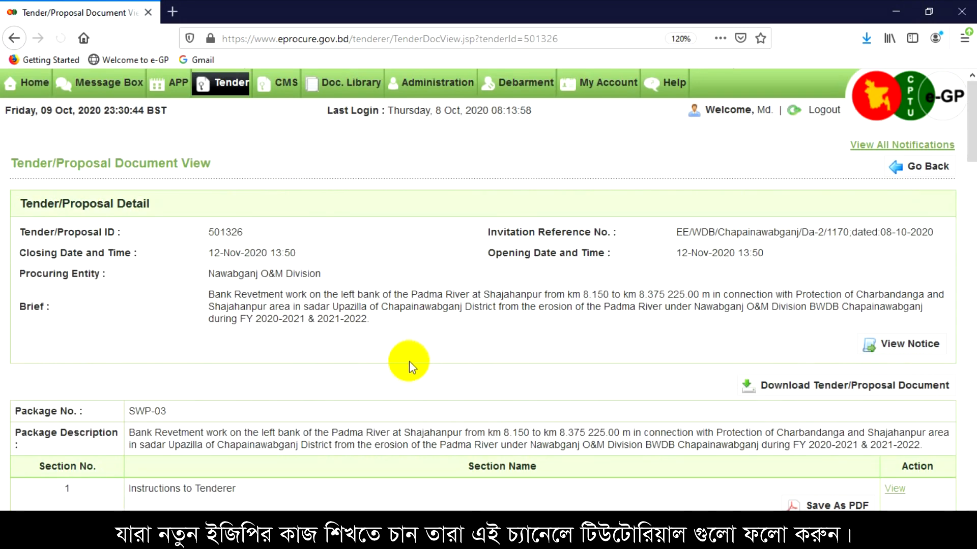
{"action": "scroll", "coordinate": [406, 362], "scroll_direction": "down", "scroll_amount": 5}
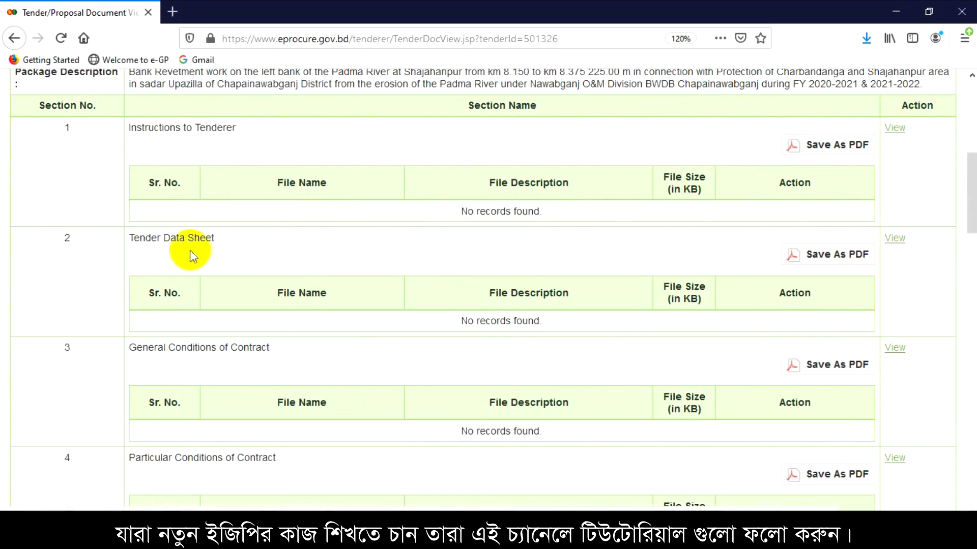
Step: Open the Tender Data Sheet and view its sub section C, Qualification Criteria
{"action": "left_click", "coordinate": [895, 238]}
{"action": "scroll", "coordinate": [407, 295], "scroll_direction": "down", "scroll_amount": 5}
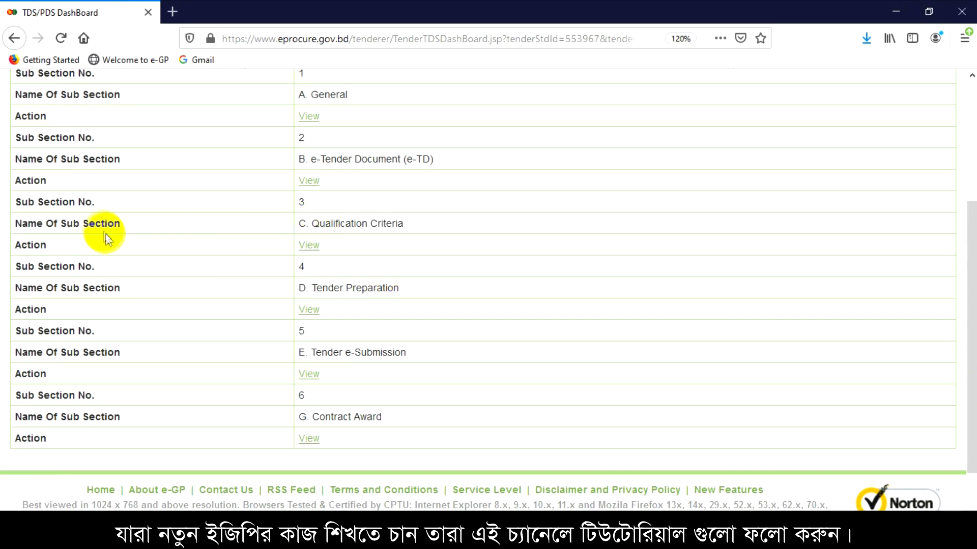
{"action": "left_click_drag", "start_coordinate": [318, 219], "coordinate": [429, 220]}
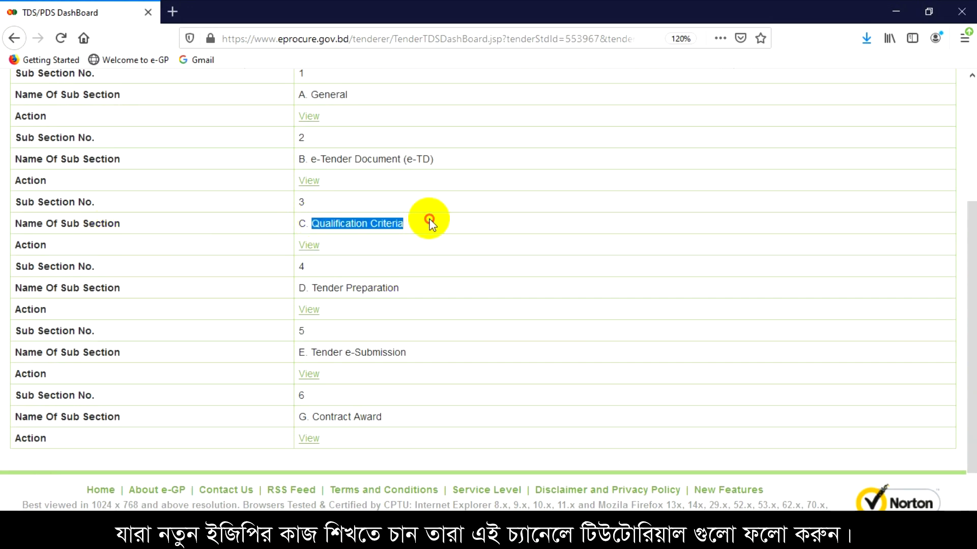
{"action": "left_click", "coordinate": [352, 242]}
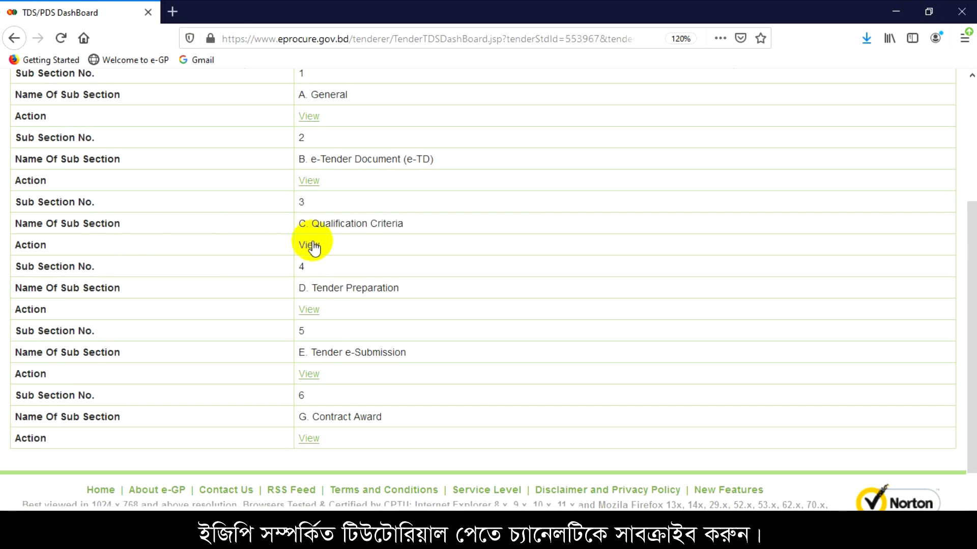
{"action": "left_click", "coordinate": [314, 246]}
Step: Examine the experience and financial criteria, highlighting the minimum tender capacity and the formula for assessing it
{"action": "scroll", "coordinate": [300, 271], "scroll_direction": "down", "scroll_amount": 3}
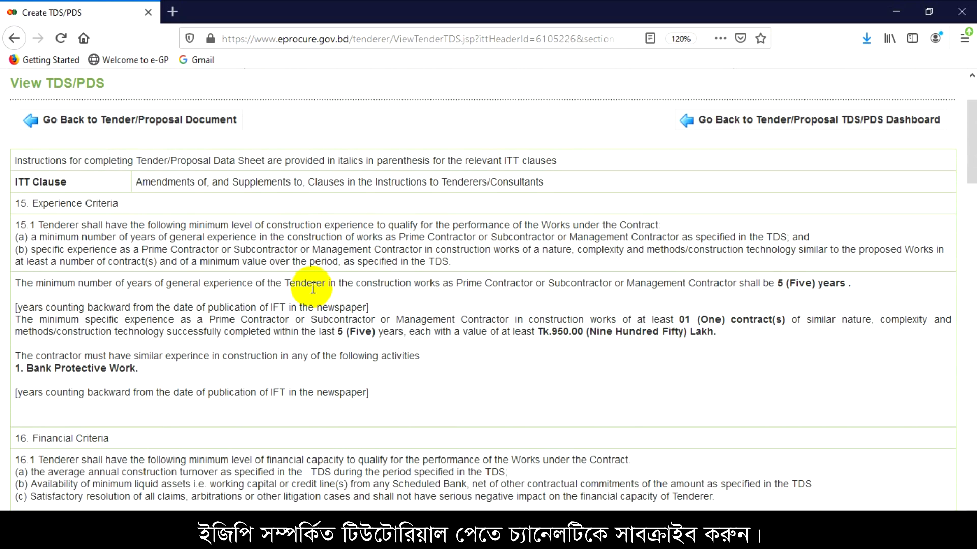
{"action": "scroll", "coordinate": [313, 288], "scroll_direction": "down", "scroll_amount": 4}
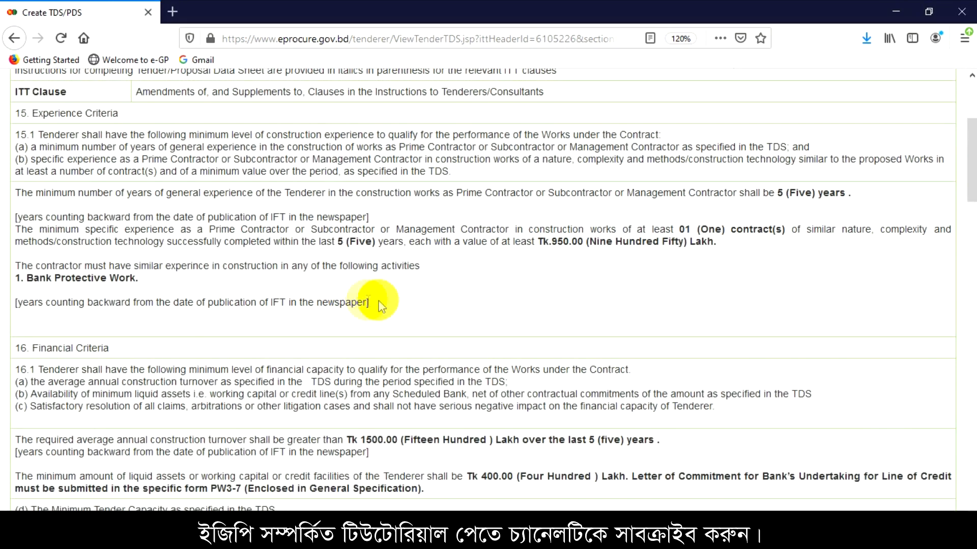
{"action": "scroll", "coordinate": [481, 315], "scroll_direction": "down", "scroll_amount": 2}
{"action": "scroll", "coordinate": [458, 316], "scroll_direction": "down", "scroll_amount": 4}
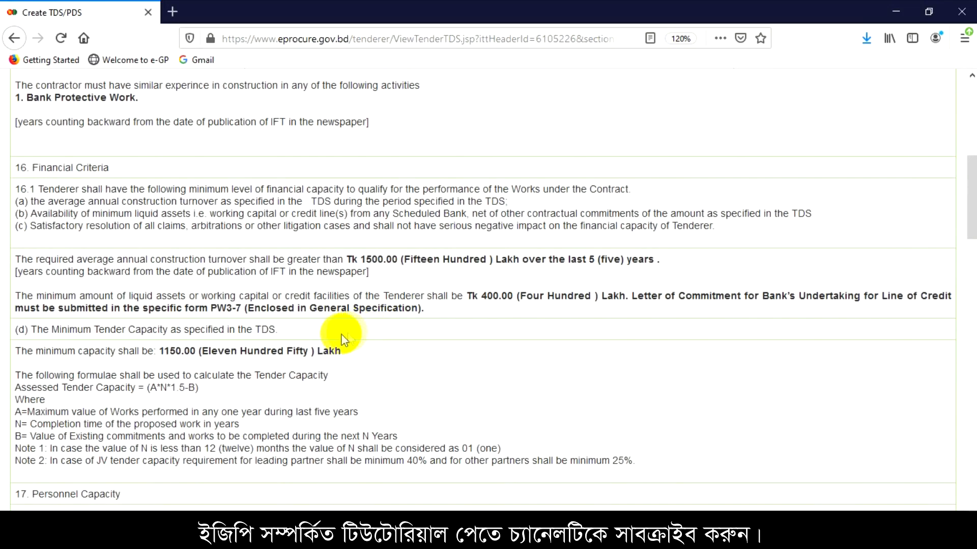
{"action": "left_click_drag", "start_coordinate": [159, 351], "coordinate": [365, 351]}
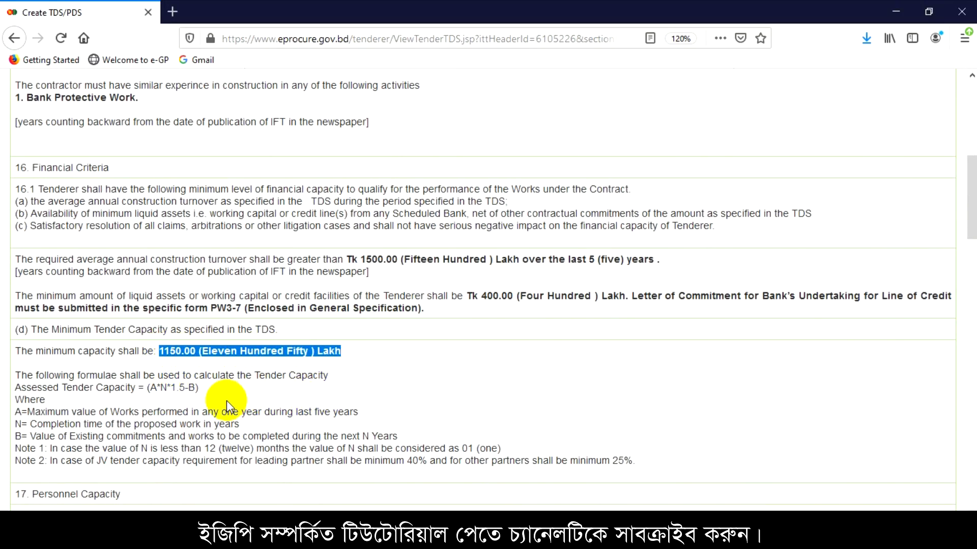
{"action": "left_click", "coordinate": [206, 377]}
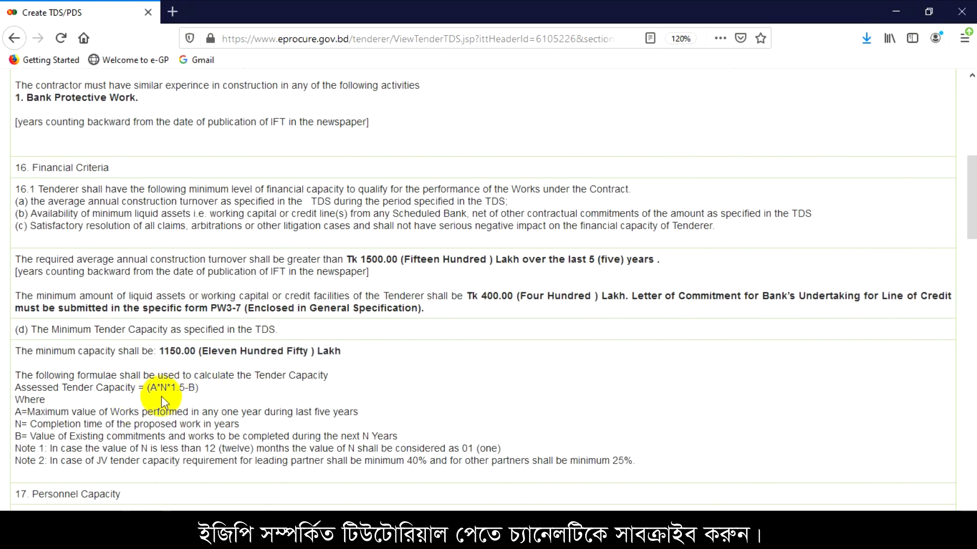
{"action": "scroll", "coordinate": [173, 387], "scroll_direction": "down", "scroll_amount": 3}
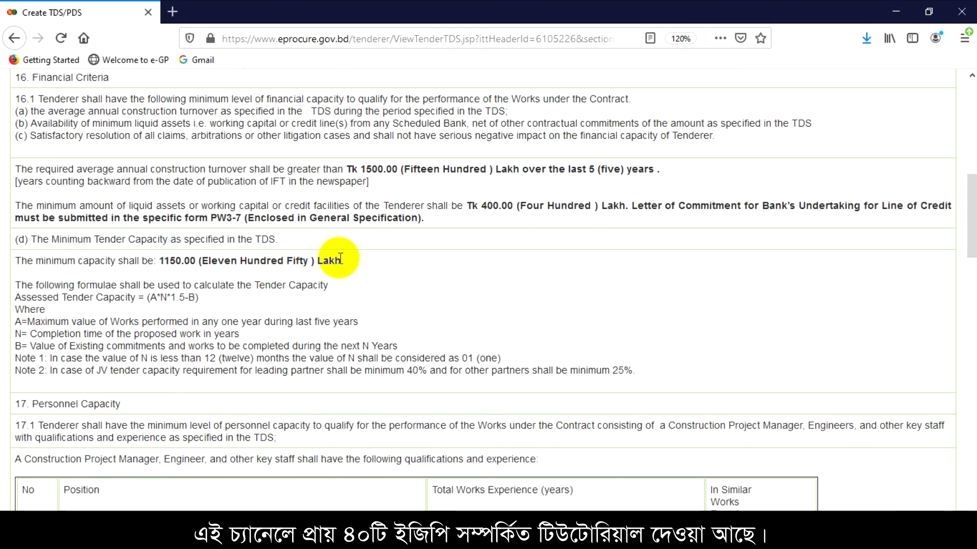
{"action": "double_click", "coordinate": [165, 261]}
{"action": "left_click", "coordinate": [156, 262]}
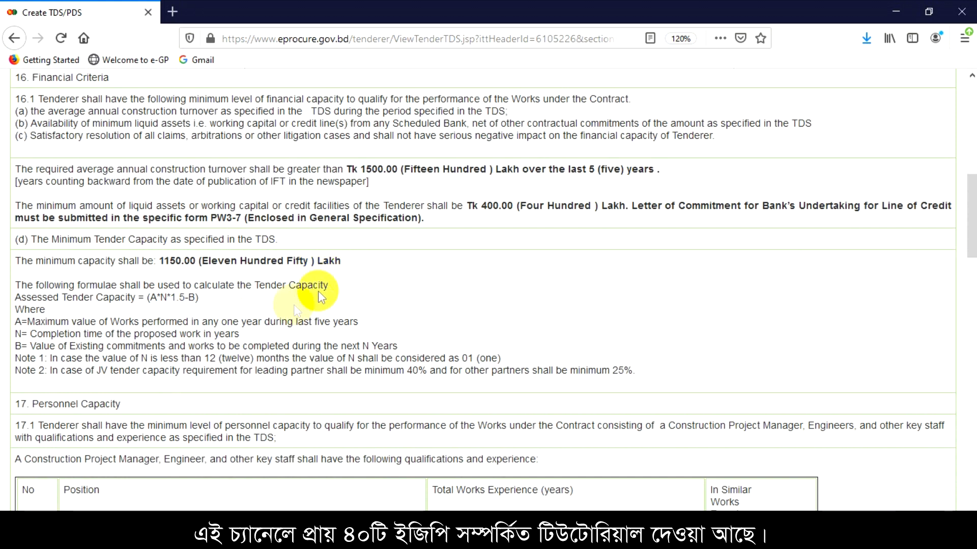
{"action": "left_click_drag", "start_coordinate": [160, 260], "coordinate": [344, 256]}
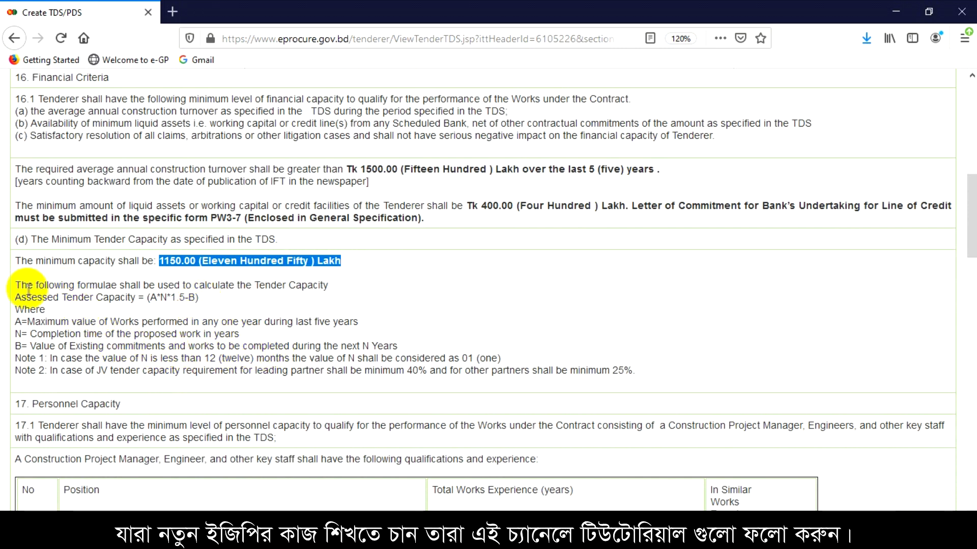
{"action": "left_click_drag", "start_coordinate": [19, 285], "coordinate": [376, 367]}
{"action": "left_click", "coordinate": [198, 337]}
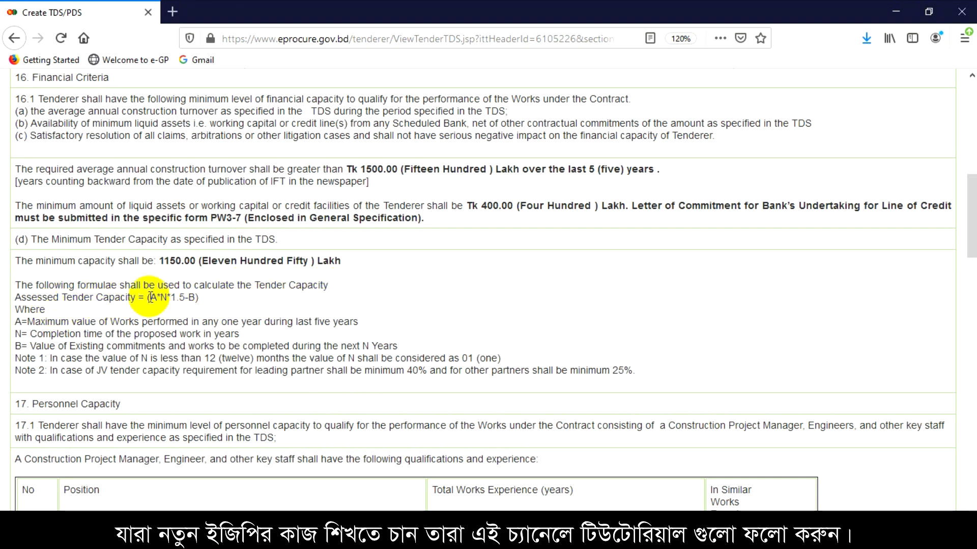
{"action": "left_click_drag", "start_coordinate": [149, 298], "coordinate": [162, 299]}
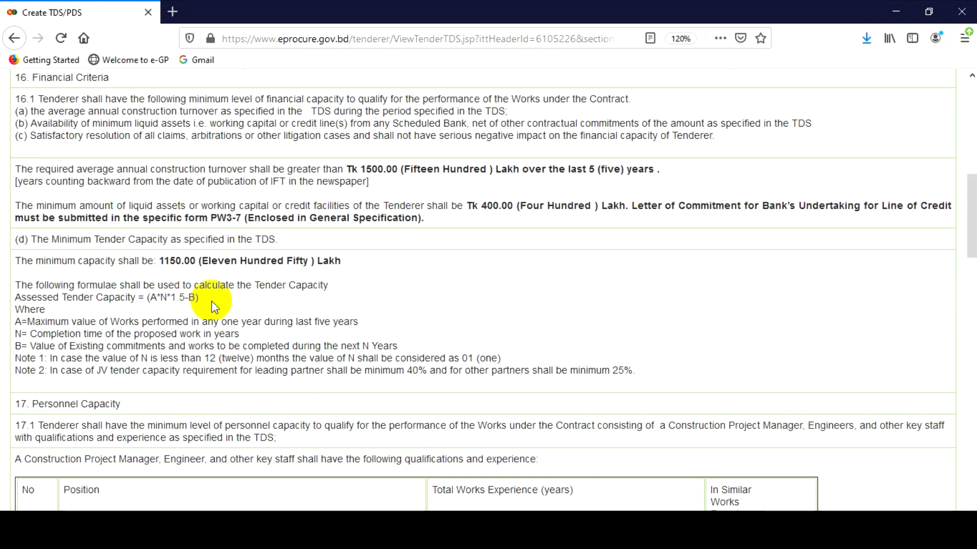
Step: Examine the definitions of A, N and B in the tender capacity formula, highlighting parts of each
{"action": "scroll", "coordinate": [72, 329], "scroll_direction": "down", "scroll_amount": 3}
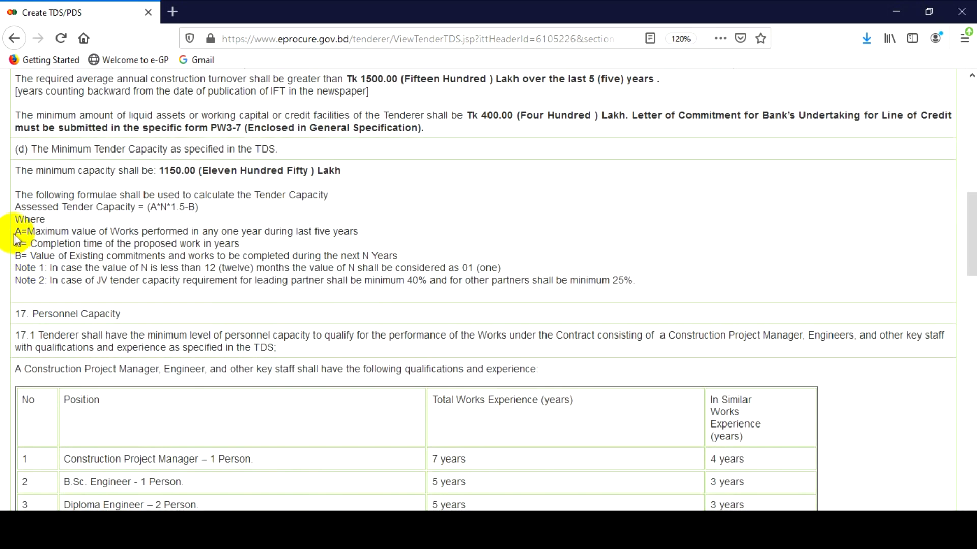
{"action": "left_click_drag", "start_coordinate": [17, 232], "coordinate": [23, 231]}
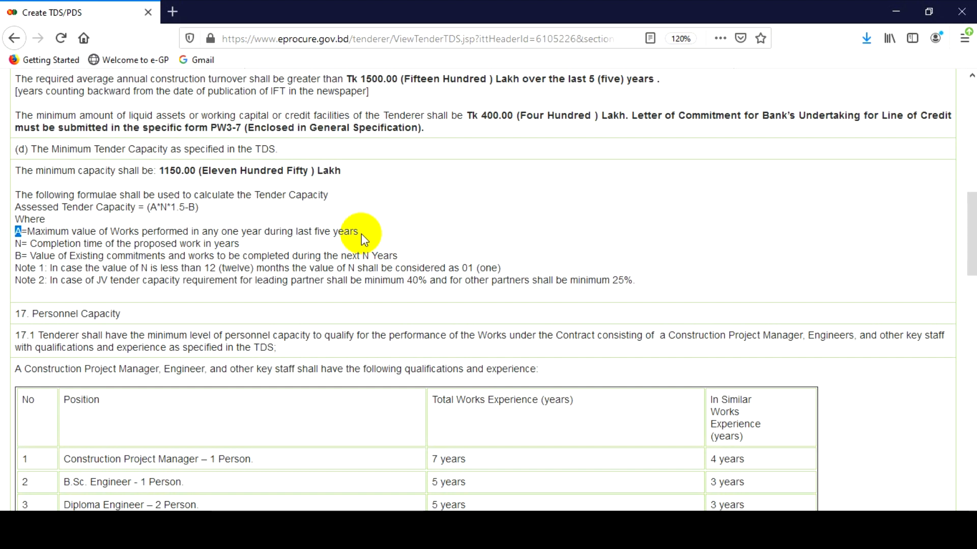
{"action": "left_click", "coordinate": [68, 244]}
{"action": "left_click_drag", "start_coordinate": [30, 244], "coordinate": [106, 244]}
{"action": "left_click", "coordinate": [261, 242]}
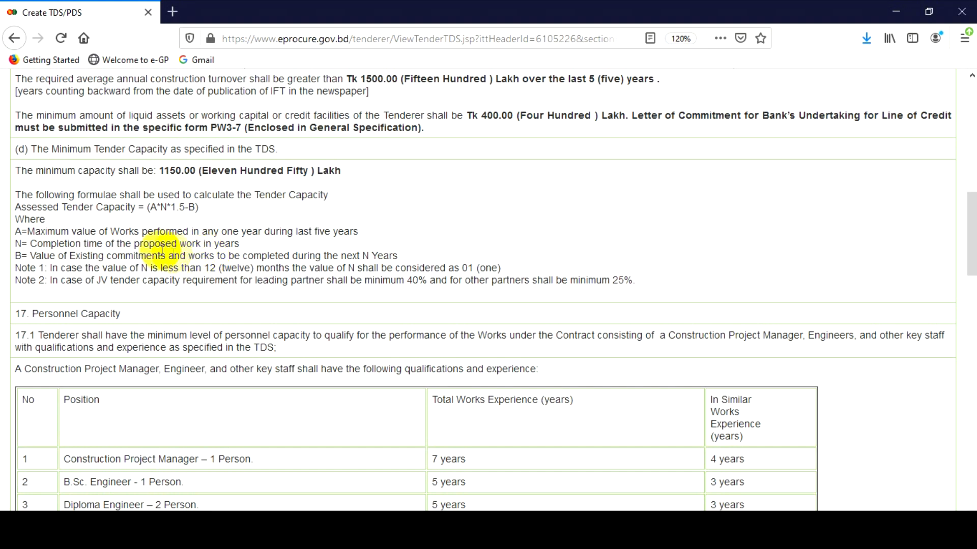
{"action": "left_click_drag", "start_coordinate": [64, 244], "coordinate": [102, 244]}
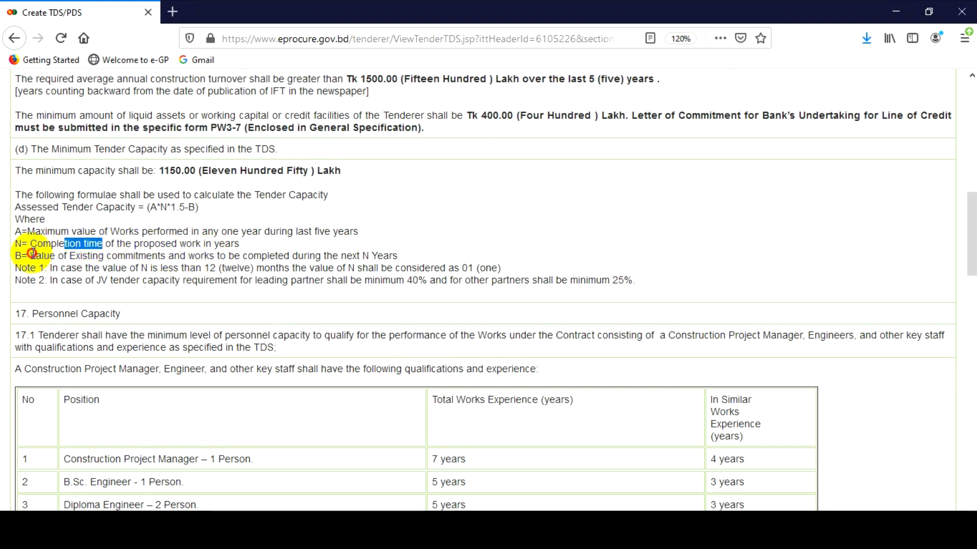
{"action": "left_click_drag", "start_coordinate": [32, 257], "coordinate": [70, 257]}
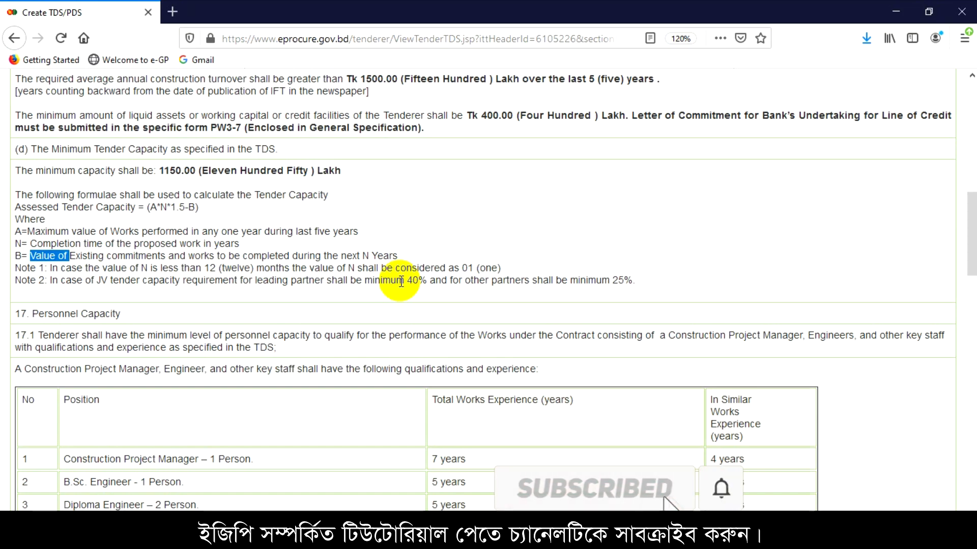
{"action": "scroll", "coordinate": [414, 290], "scroll_direction": "up", "scroll_amount": 3}
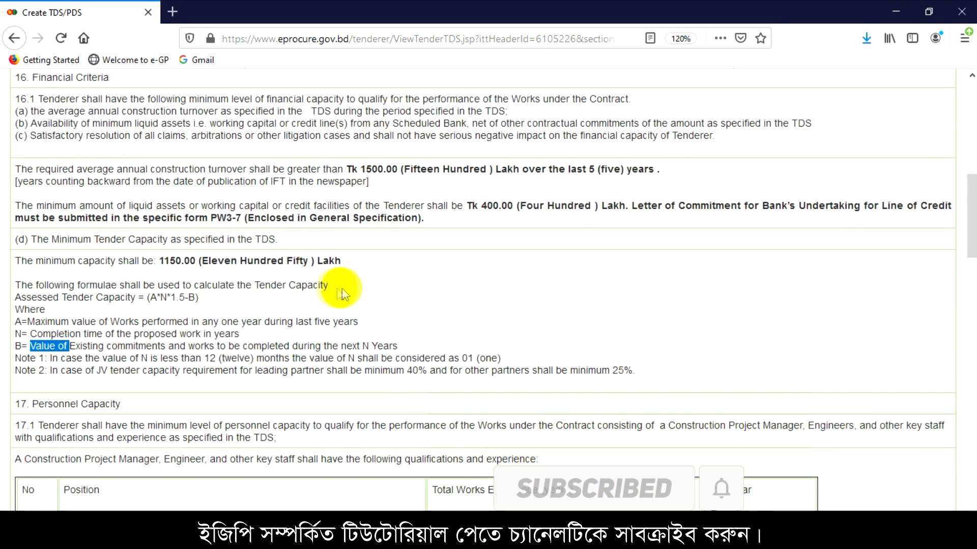
{"action": "scroll", "coordinate": [338, 289], "scroll_direction": "down", "scroll_amount": 3}
Step: Switch to the Excel letterhead workbook and enter the heading Tender Capacity in cell A6
{"action": "left_click", "coordinate": [132, 233]}
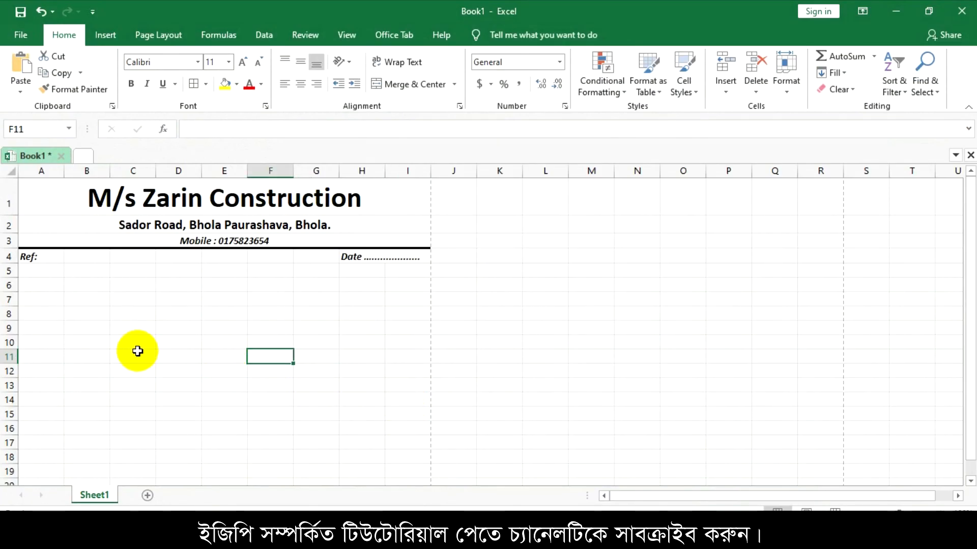
{"action": "left_click", "coordinate": [176, 314]}
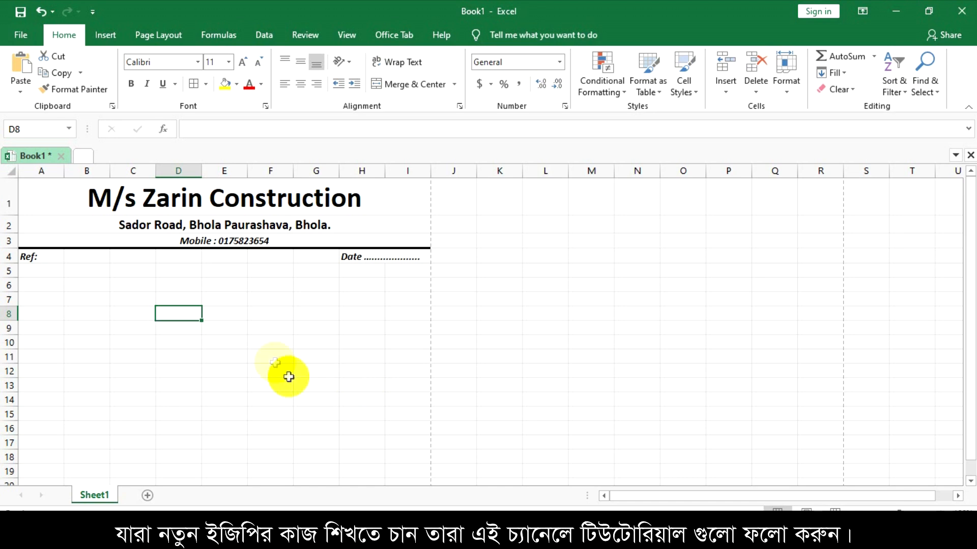
{"action": "left_click", "coordinate": [219, 327]}
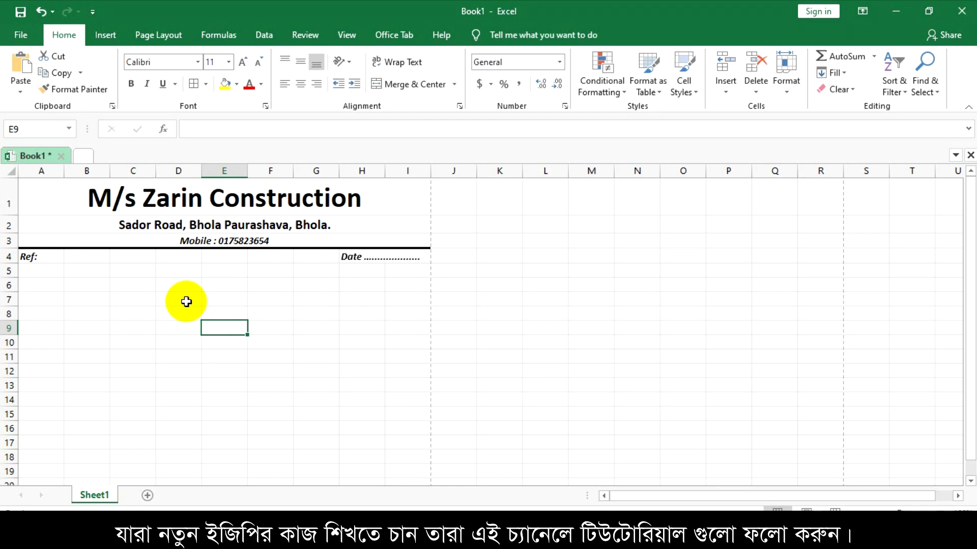
{"action": "left_click", "coordinate": [44, 284]}
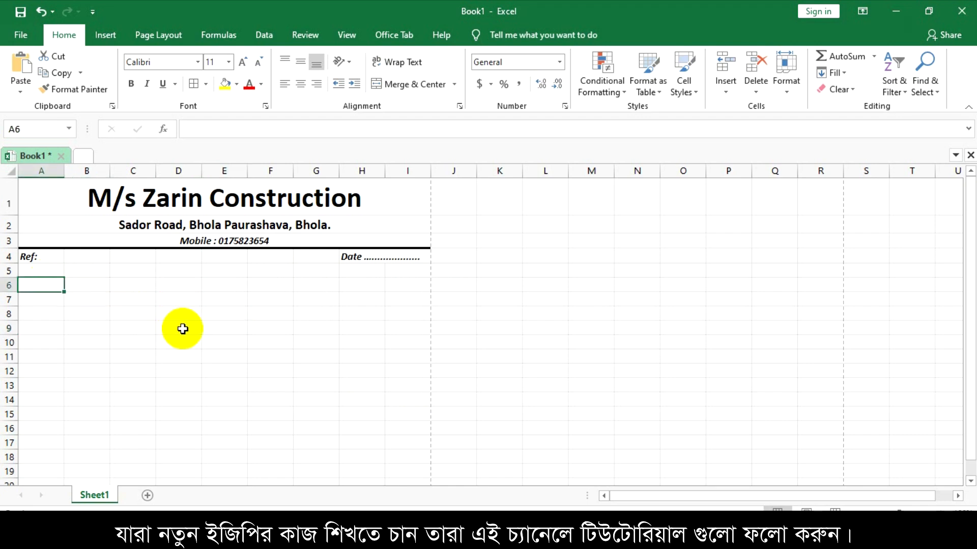
{"action": "type", "text": "Tender Capacity"}
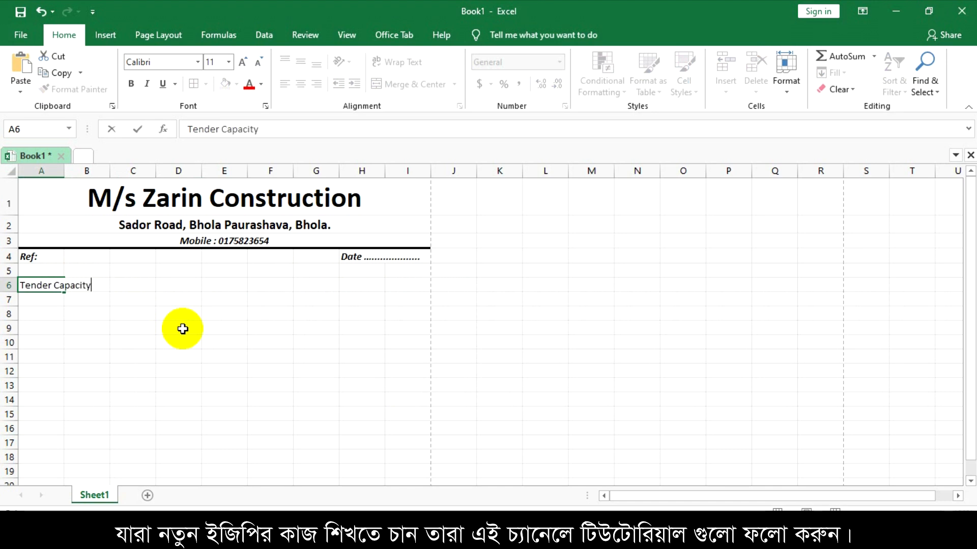
{"action": "key", "text": "Return"}
{"action": "key", "text": "Return"}
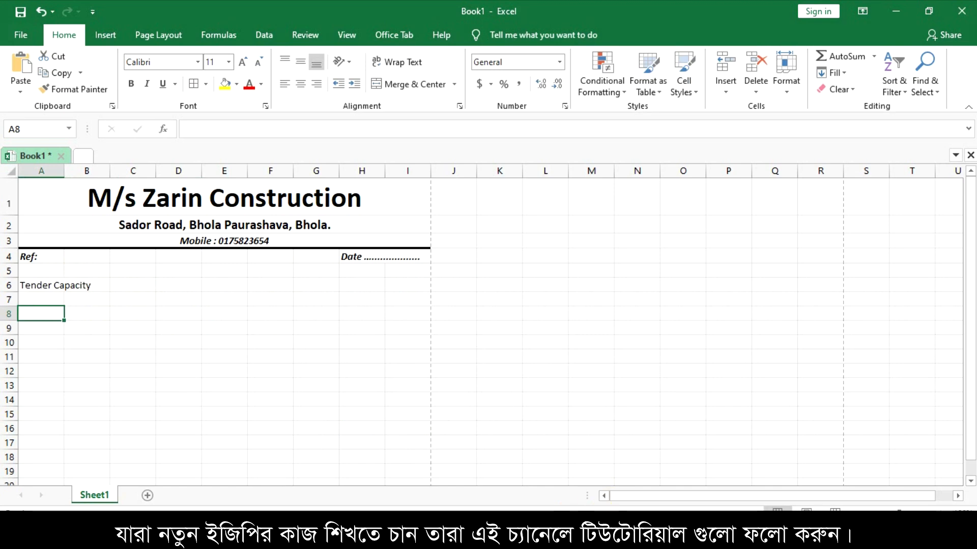
Step: Copy the assessed tender capacity formula with its A, N and B definitions from the Tender Data Sheet into the worksheet from cell A8
{"action": "key", "text": "alt+Tab"}
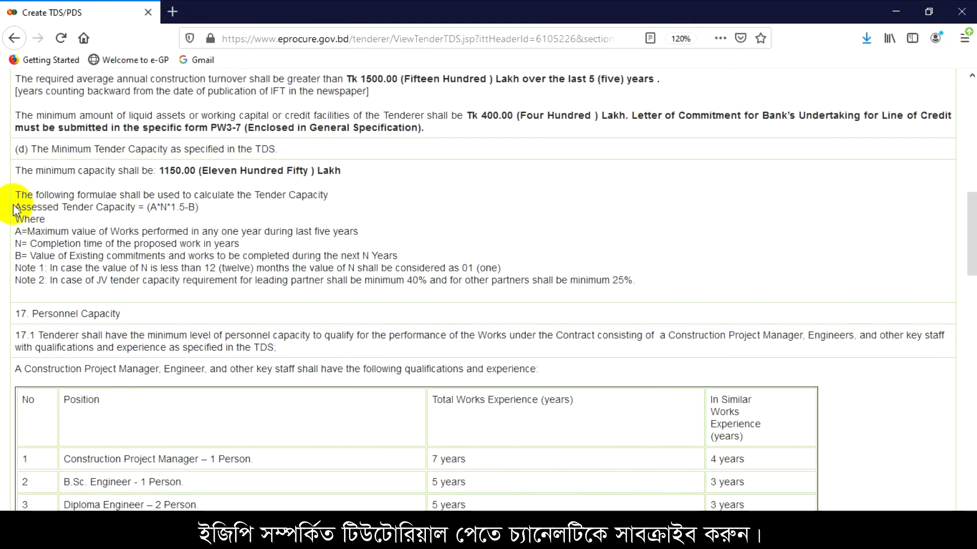
{"action": "left_click", "coordinate": [47, 212]}
{"action": "left_click_drag", "start_coordinate": [48, 212], "coordinate": [478, 257]}
{"action": "key", "text": "ctrl+c"}
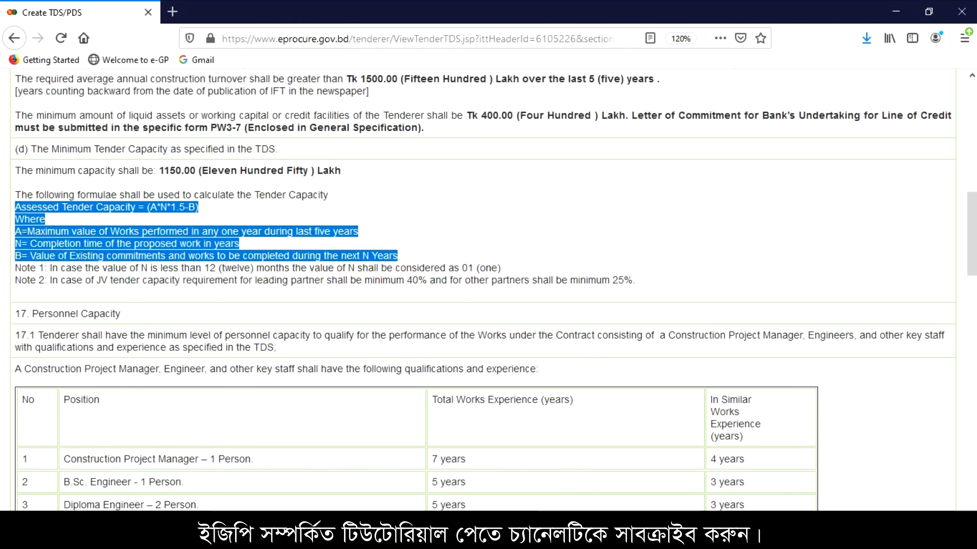
{"action": "key", "text": "alt+Tab"}
{"action": "key", "text": "ctrl+v"}
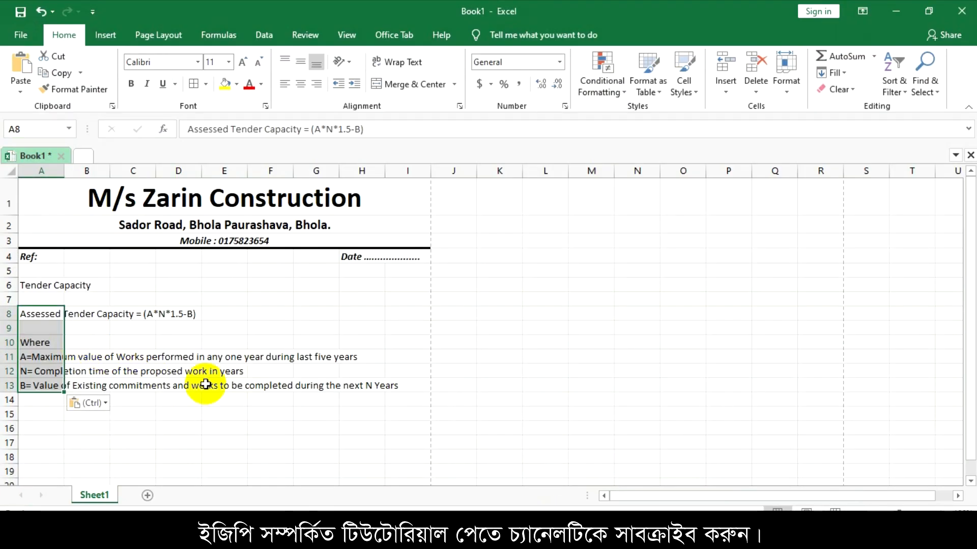
Step: Delete the blank row 9 between the assessed tender capacity formula and Where
{"action": "left_click", "coordinate": [264, 326]}
{"action": "left_click", "coordinate": [178, 328]}
{"action": "left_click", "coordinate": [44, 329]}
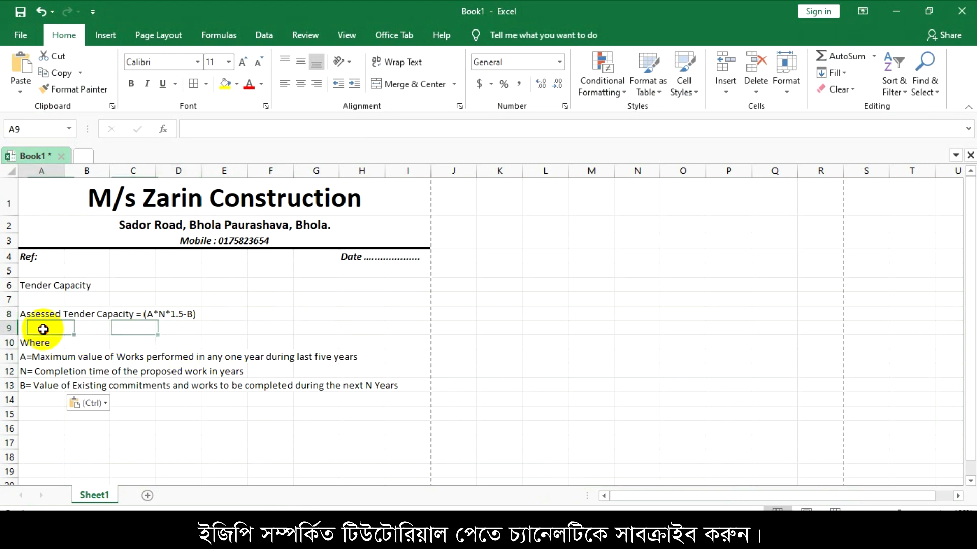
{"action": "left_click", "coordinate": [258, 311]}
{"action": "left_click", "coordinate": [30, 312]}
{"action": "left_click", "coordinate": [122, 296]}
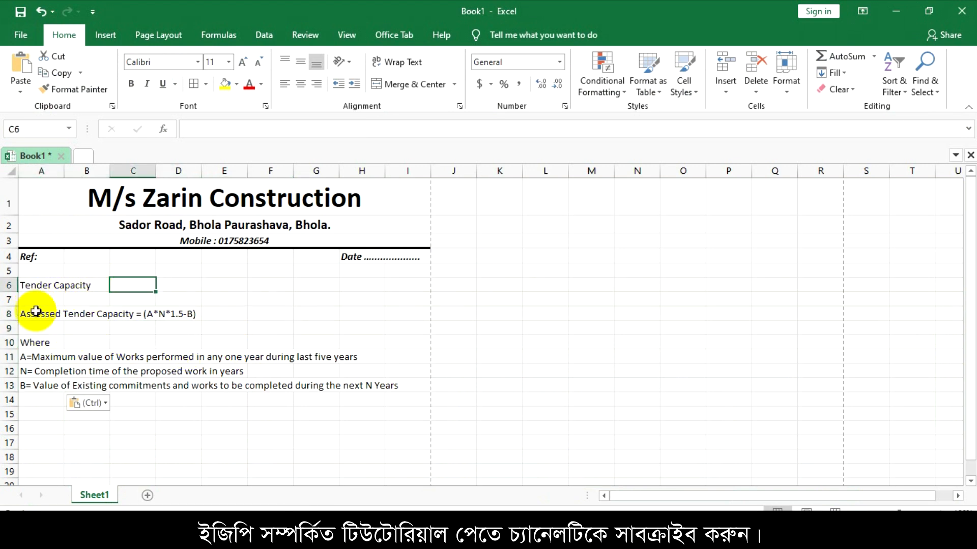
{"action": "left_click", "coordinate": [29, 342]}
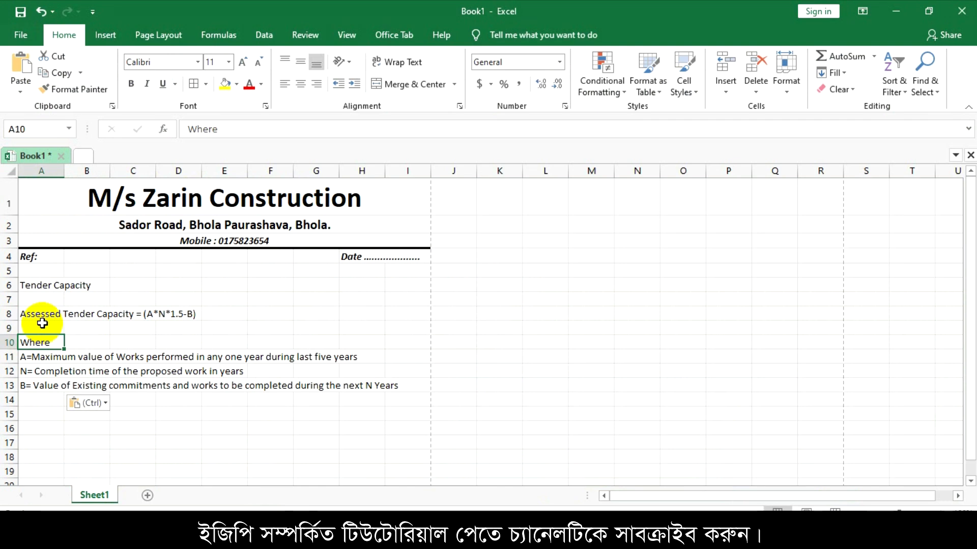
{"action": "right_click", "coordinate": [45, 328]}
{"action": "left_click", "coordinate": [84, 141]}
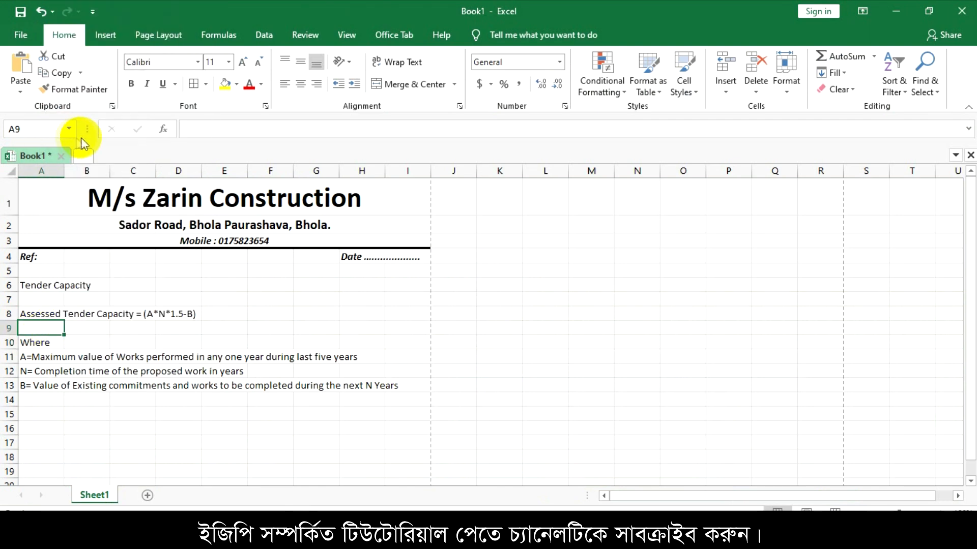
{"action": "left_click", "coordinate": [38, 138]}
{"action": "key", "text": "Return"}
{"action": "left_click", "coordinate": [312, 285]}
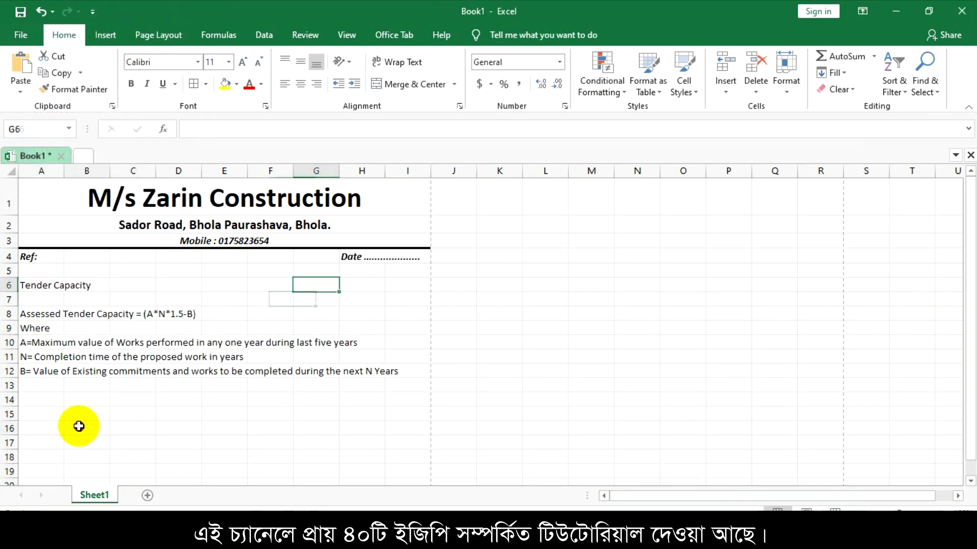
{"action": "left_click", "coordinate": [78, 428]}
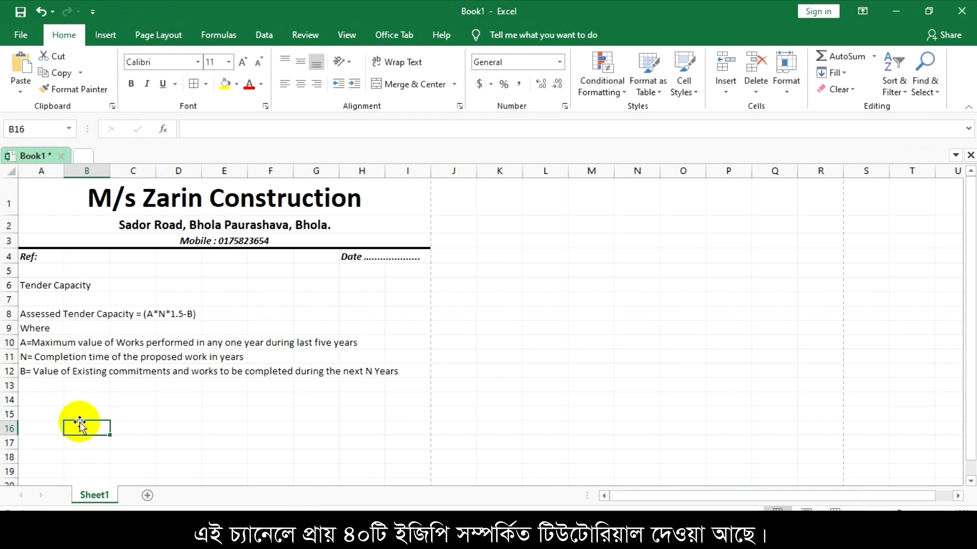
Step: Enter the label "Tourn Over =" in the merged cell B14 below the definitions
{"action": "left_click", "coordinate": [32, 345]}
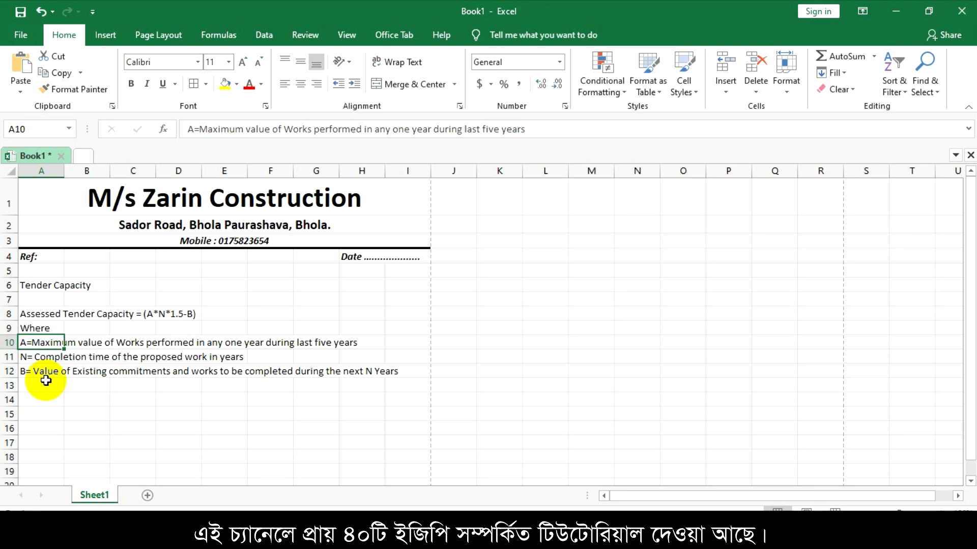
{"action": "left_click", "coordinate": [40, 400]}
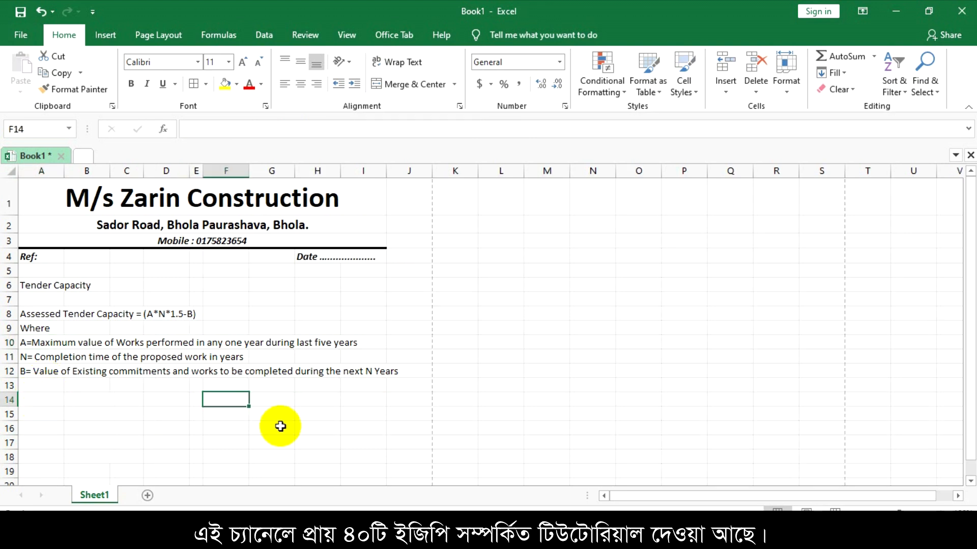
{"action": "left_click", "coordinate": [98, 398]}
{"action": "type", "text": "T"}
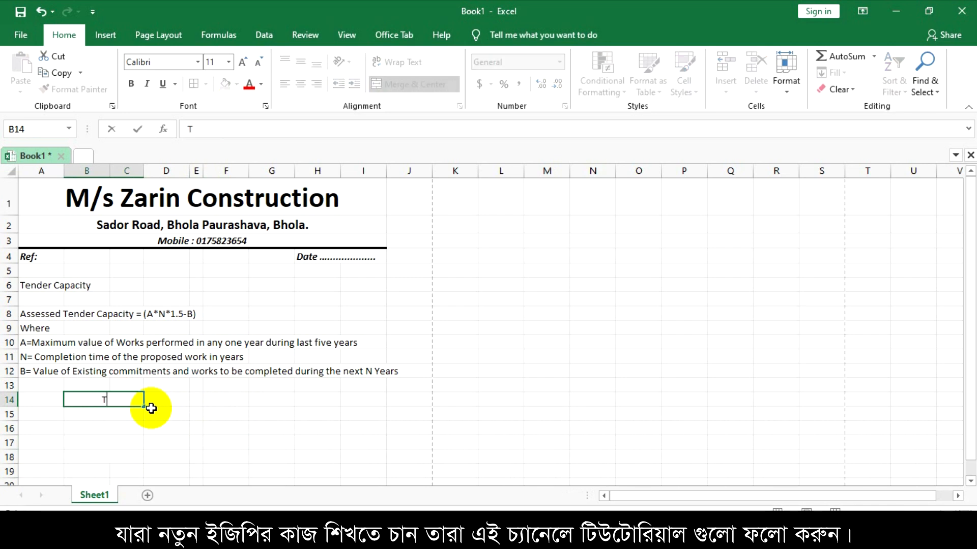
{"action": "type", "text": "ourn Over"}
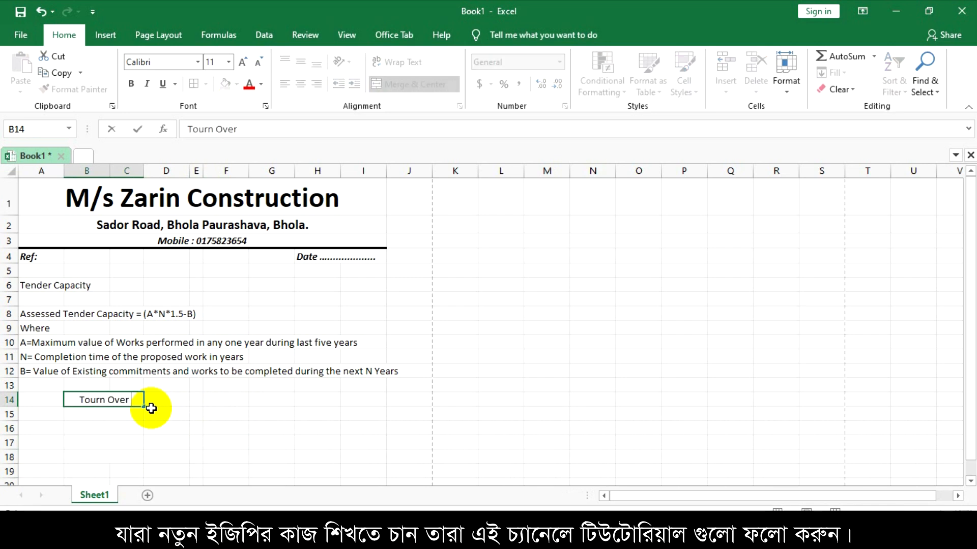
{"action": "left_click", "coordinate": [151, 408]}
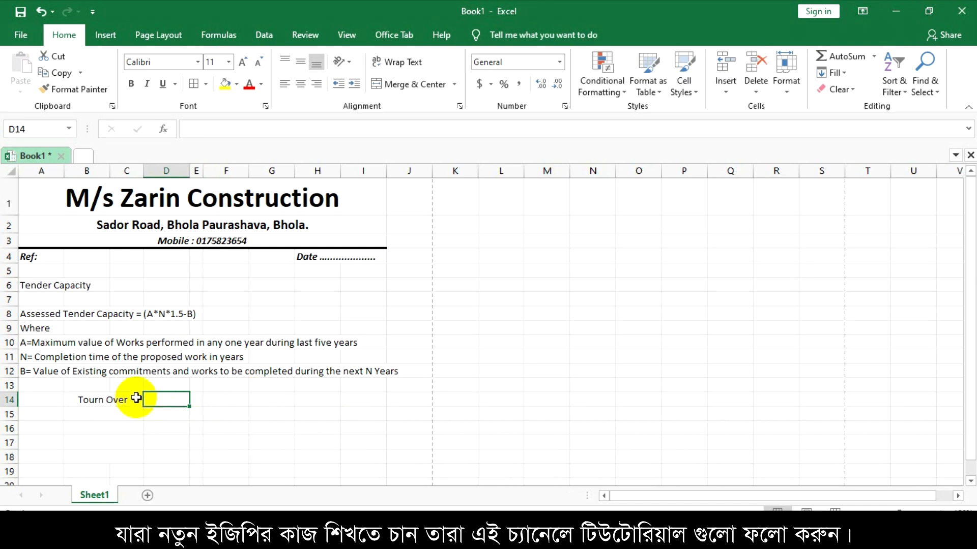
{"action": "double_click", "coordinate": [135, 400]}
{"action": "type", "text": "="}
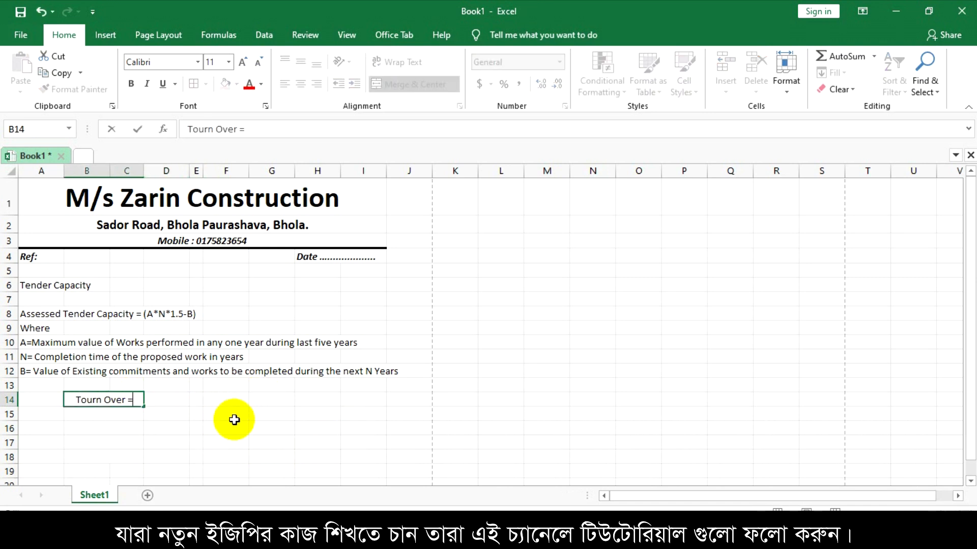
{"action": "key", "text": "Return"}
Step: Fill the "Tourn Over =" label down through row 18
{"action": "left_click", "coordinate": [151, 402]}
{"action": "left_click", "coordinate": [97, 402]}
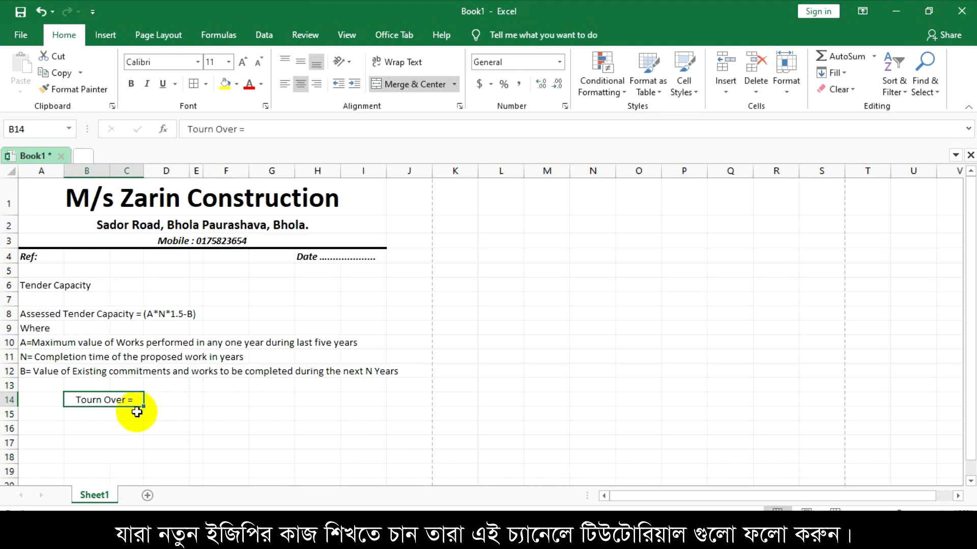
{"action": "left_click_drag", "start_coordinate": [143, 408], "coordinate": [128, 463]}
Step: Enter the year ranges 2014-2015 and 2015-2016 in cells D14 and D15
{"action": "left_click", "coordinate": [159, 397]}
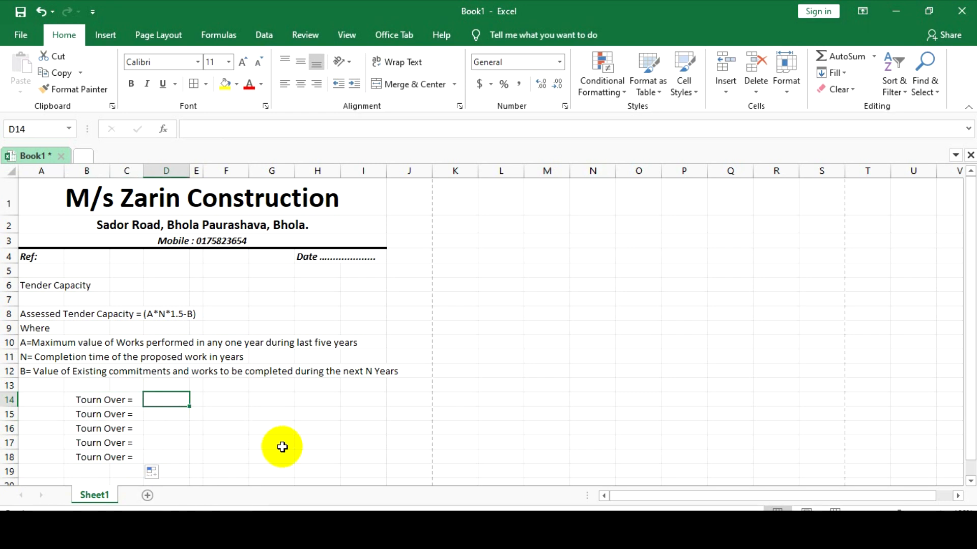
{"action": "type", "text": "2014-2015"}
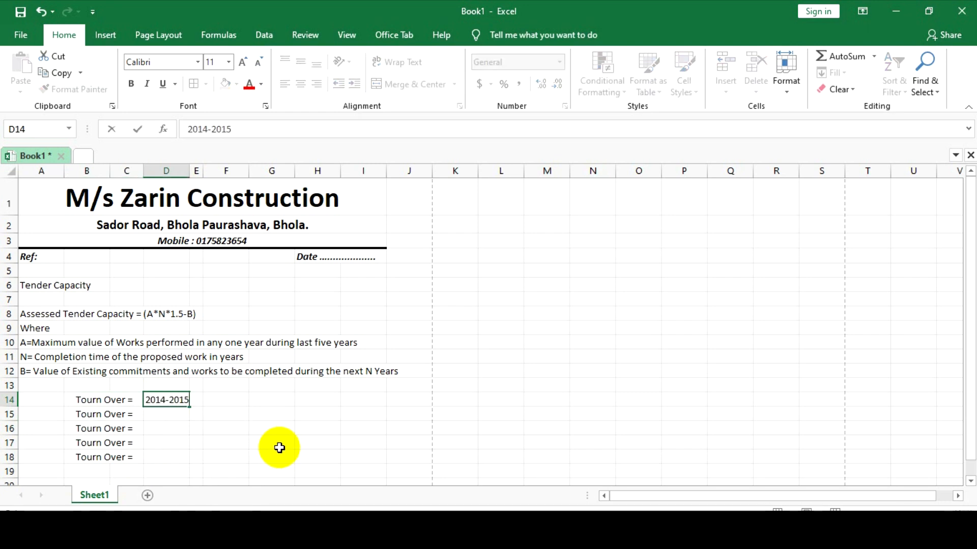
{"action": "key", "text": "Return"}
{"action": "type", "text": "201"}
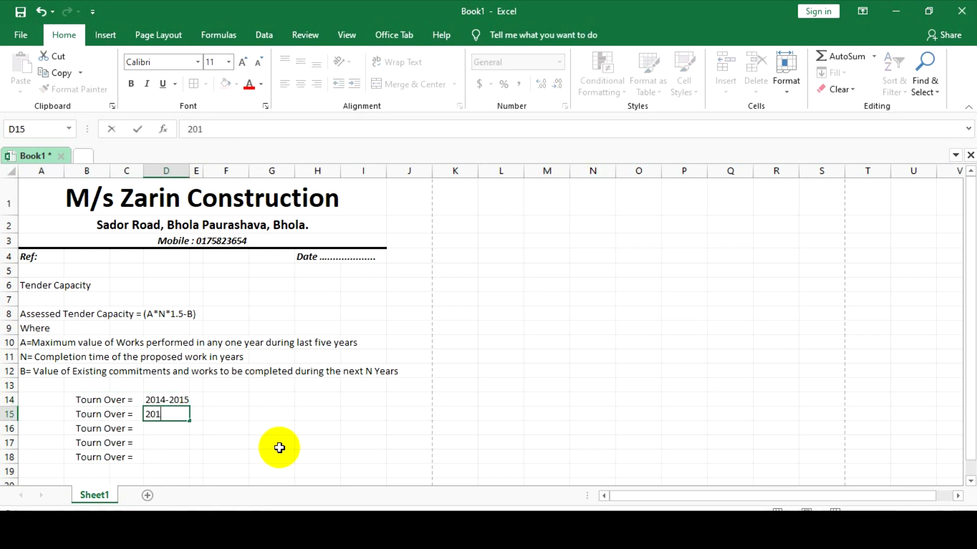
{"action": "type", "text": "5-2016"}
{"action": "key", "text": "Return"}
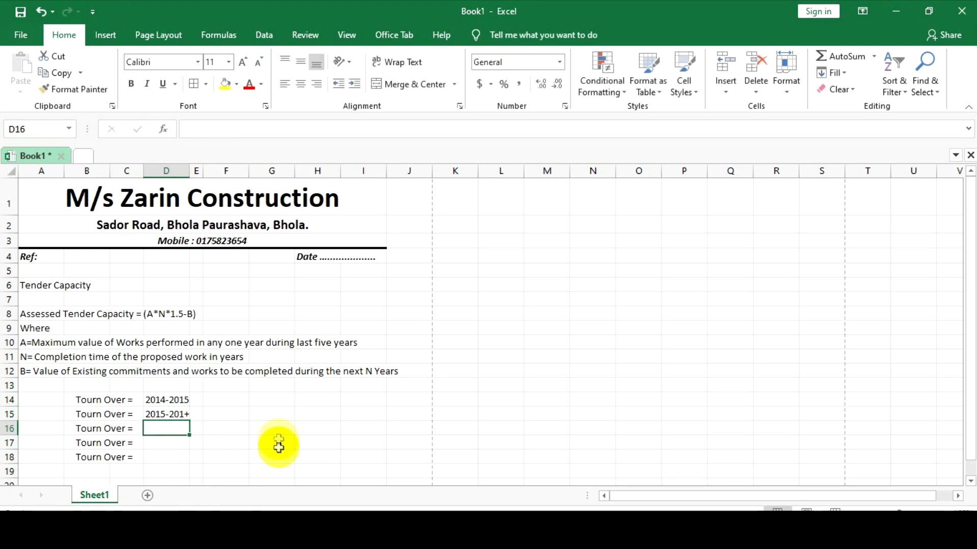
{"action": "left_click", "coordinate": [188, 414]}
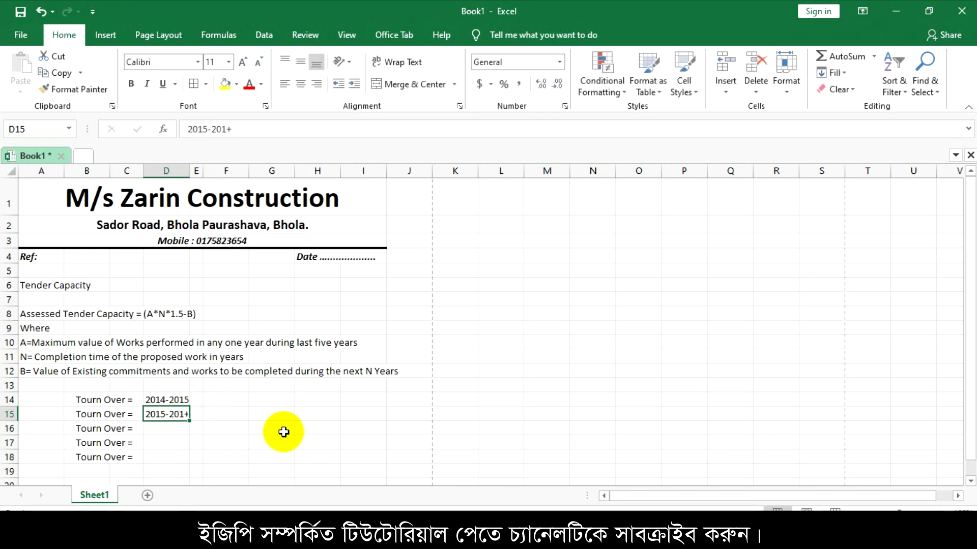
{"action": "double_click", "coordinate": [180, 413]}
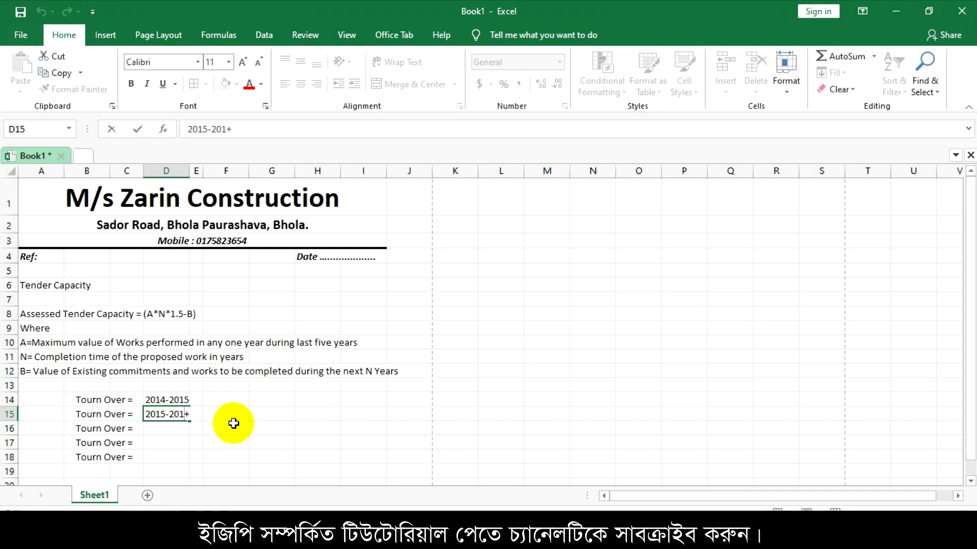
{"action": "key", "text": "Return"}
Step: Enter the year ranges 2016-2017, 2018-2019 and 2019-2020 in cells D16 to D18
{"action": "type", "text": "2016-2017"}
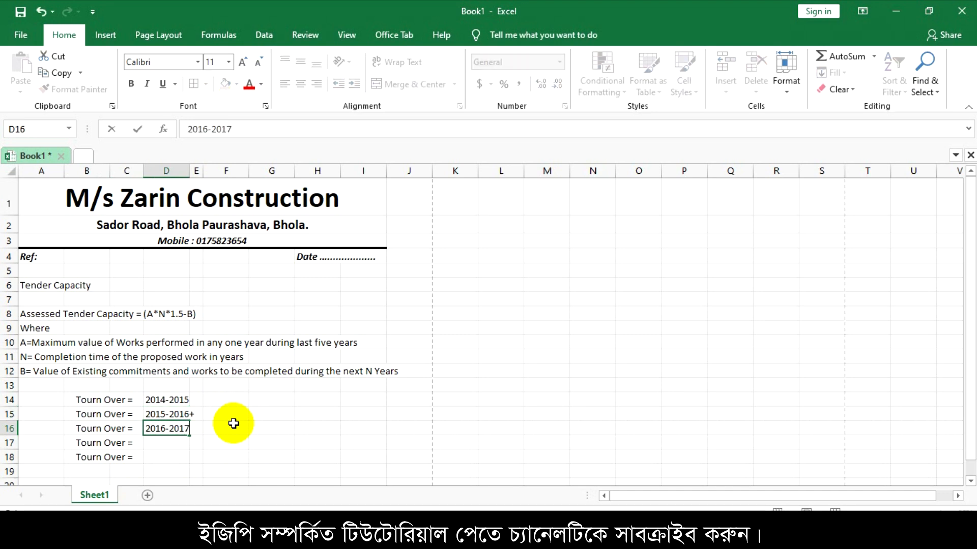
{"action": "key", "text": "Return"}
{"action": "type", "text": "2018-"}
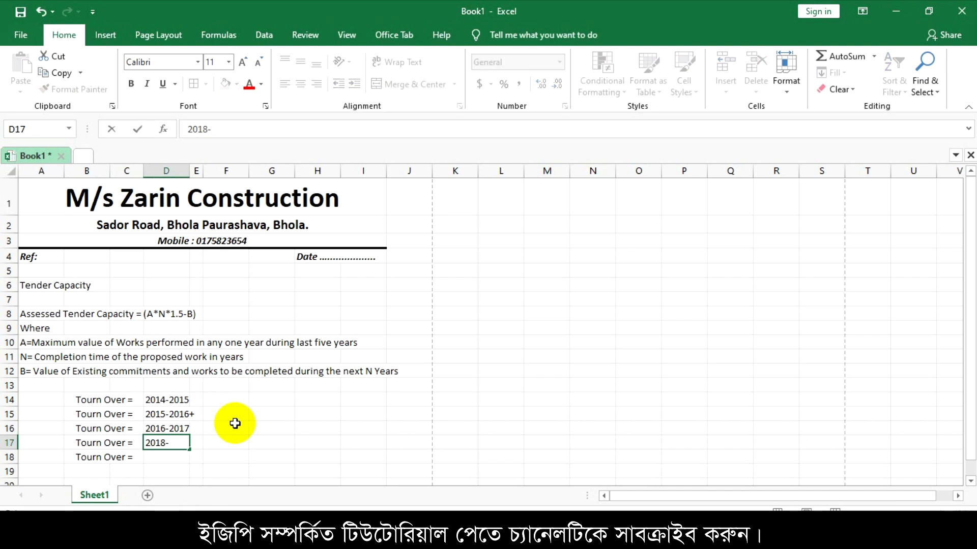
{"action": "type", "text": "2019"}
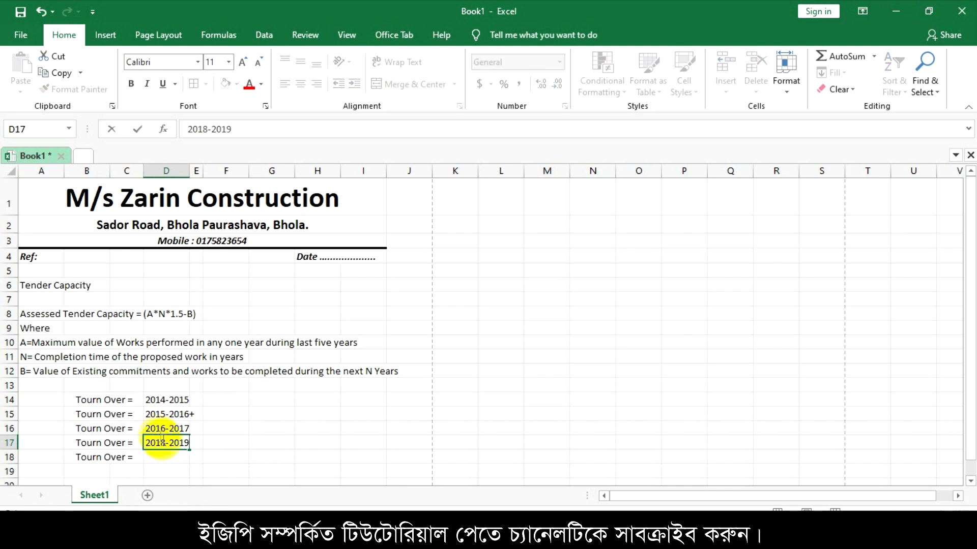
{"action": "left_click", "coordinate": [168, 456]}
{"action": "type", "text": "2019-2020"}
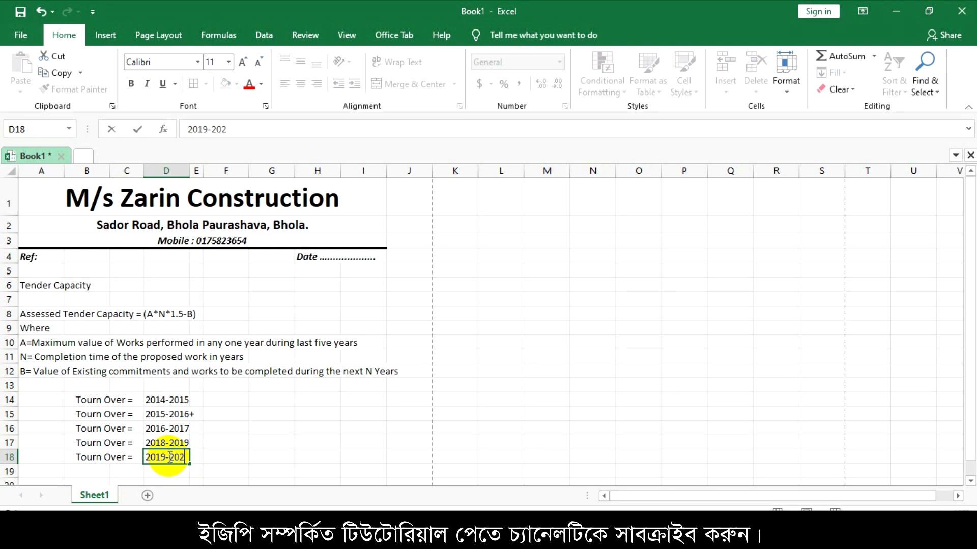
Step: Remove the stray plus sign after 2015-2016 in cell D15
{"action": "left_click", "coordinate": [196, 414]}
{"action": "double_click", "coordinate": [187, 415]}
{"action": "type", "text": "+"}
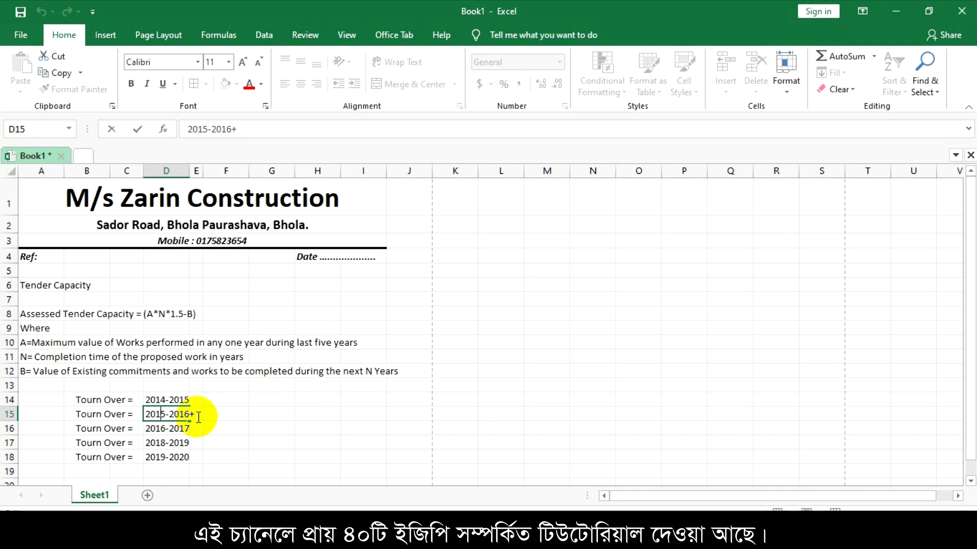
{"action": "double_click", "coordinate": [199, 414]}
{"action": "key", "text": "BackSpace"}
Step: Enter an equals sign in cell E14 and fill it down to E18 beside the year ranges
{"action": "left_click", "coordinate": [299, 401]}
{"action": "left_click", "coordinate": [199, 399]}
{"action": "type", "text": "="}
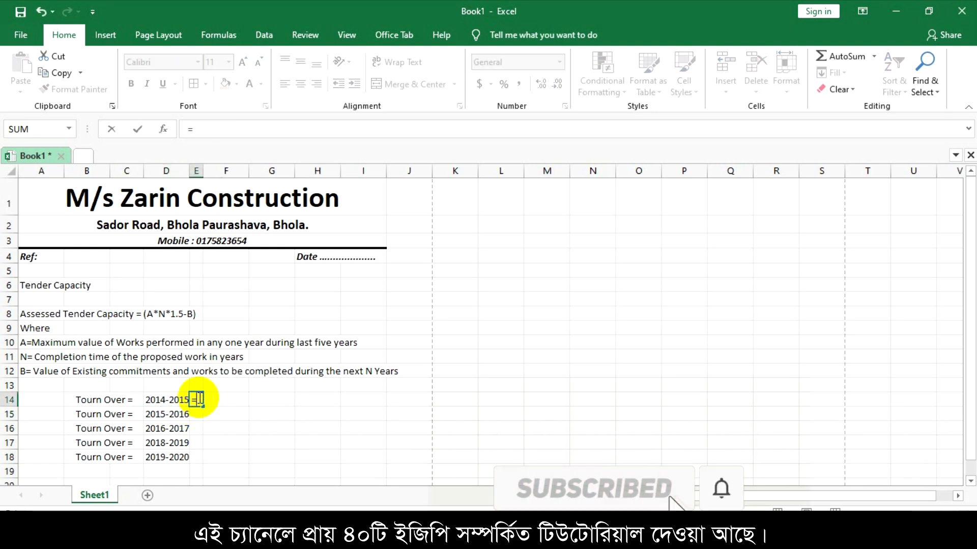
{"action": "left_click_drag", "start_coordinate": [203, 406], "coordinate": [204, 454]}
{"action": "left_click", "coordinate": [234, 398]}
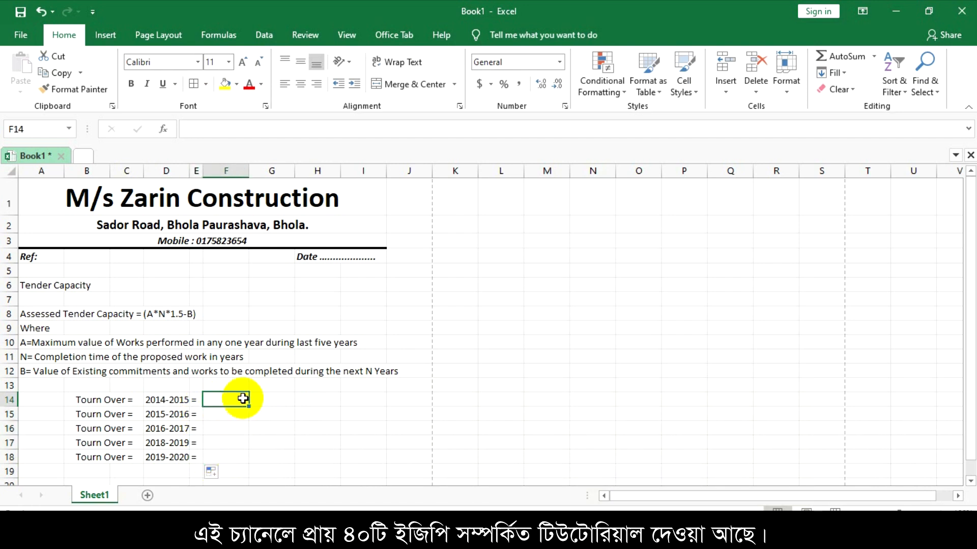
Step: Widen column F and enter the turnovers 706435200 in cell F14 and 15.935247 in cell F15
{"action": "left_click_drag", "start_coordinate": [245, 173], "coordinate": [269, 172]}
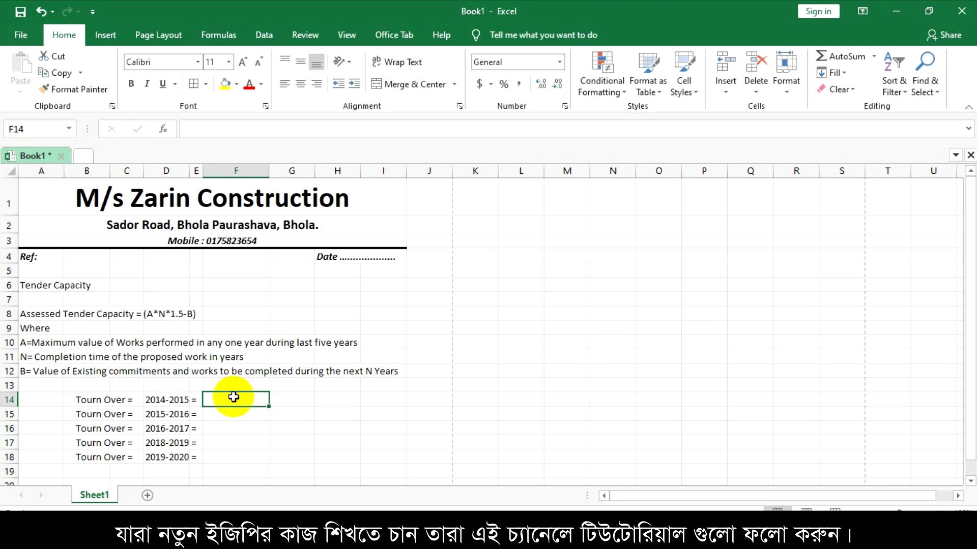
{"action": "type", "text": "706435200"}
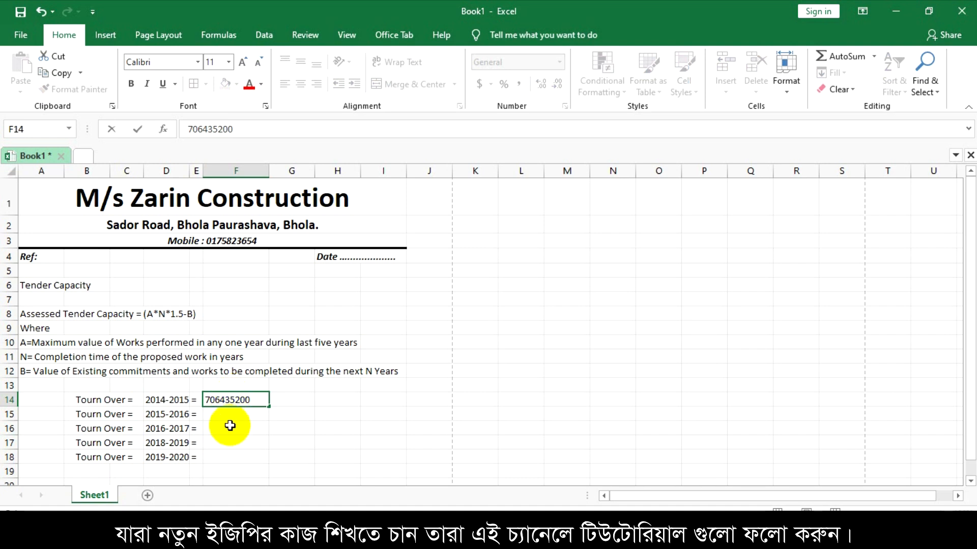
{"action": "left_click", "coordinate": [228, 415]}
{"action": "type", "text": "15.935247"}
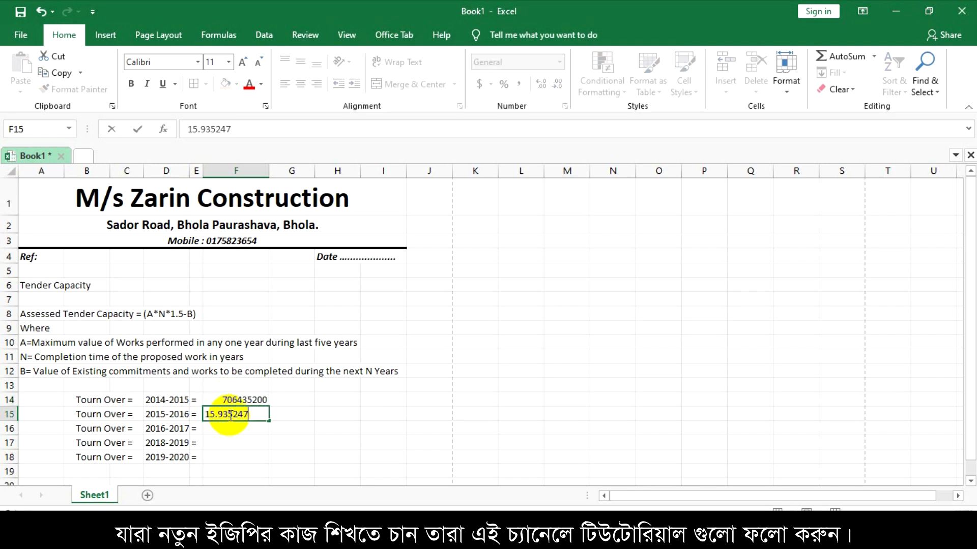
{"action": "key", "text": "Return"}
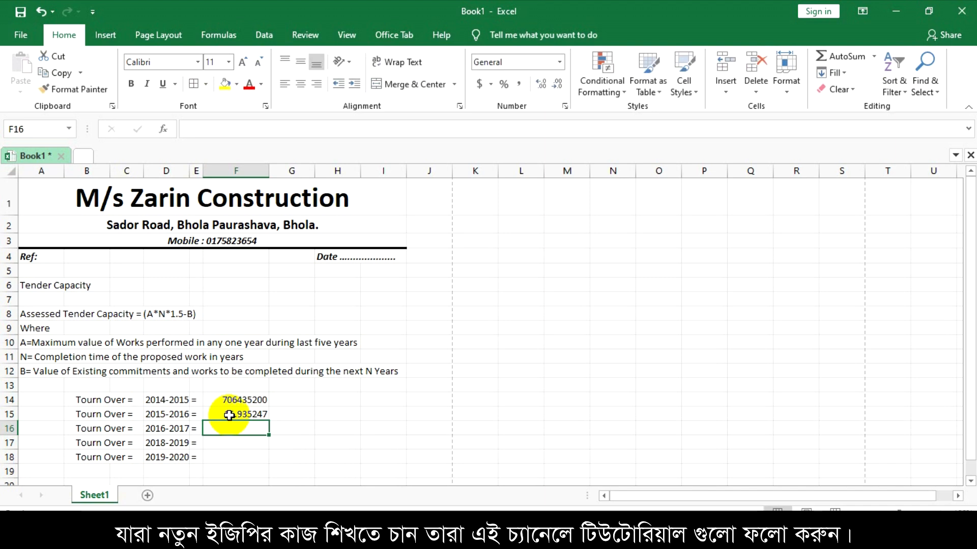
Step: Enter the turnovers 10355000 for 2016-2017 in cell F16 and 29643822 for 2018-2019 in cell F17
{"action": "type", "text": "103"}
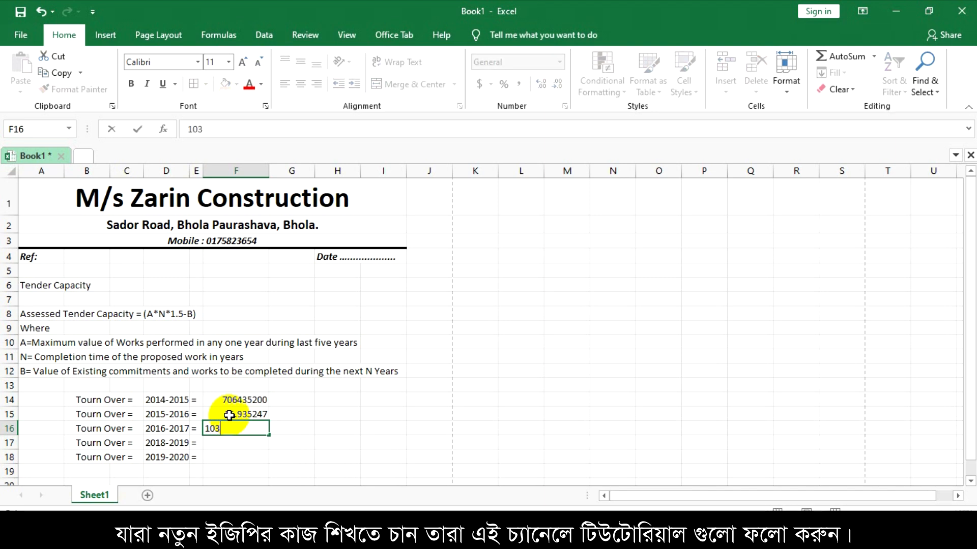
{"action": "type", "text": "55000"}
{"action": "key", "text": "Return"}
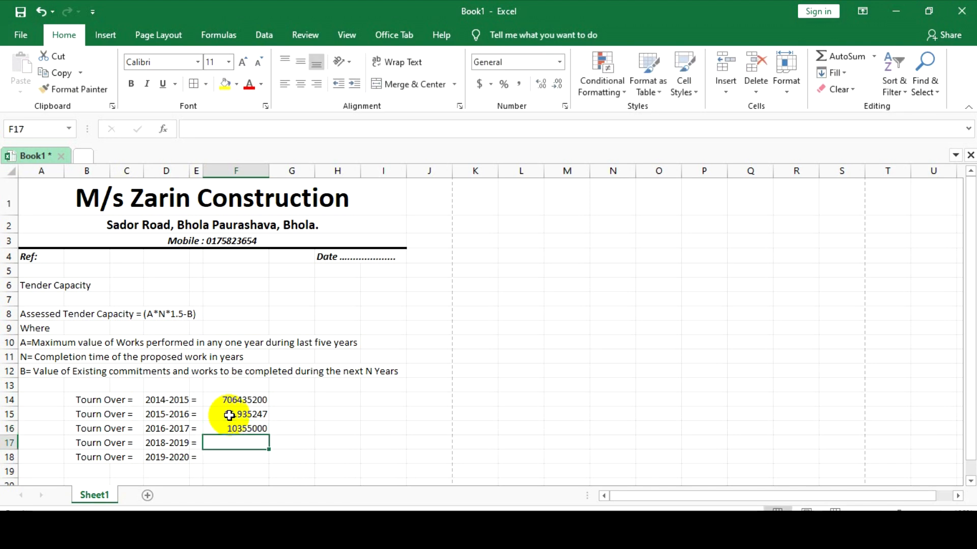
{"action": "type", "text": "29643822"}
{"action": "key", "text": "Return"}
{"action": "left_click", "coordinate": [329, 414]}
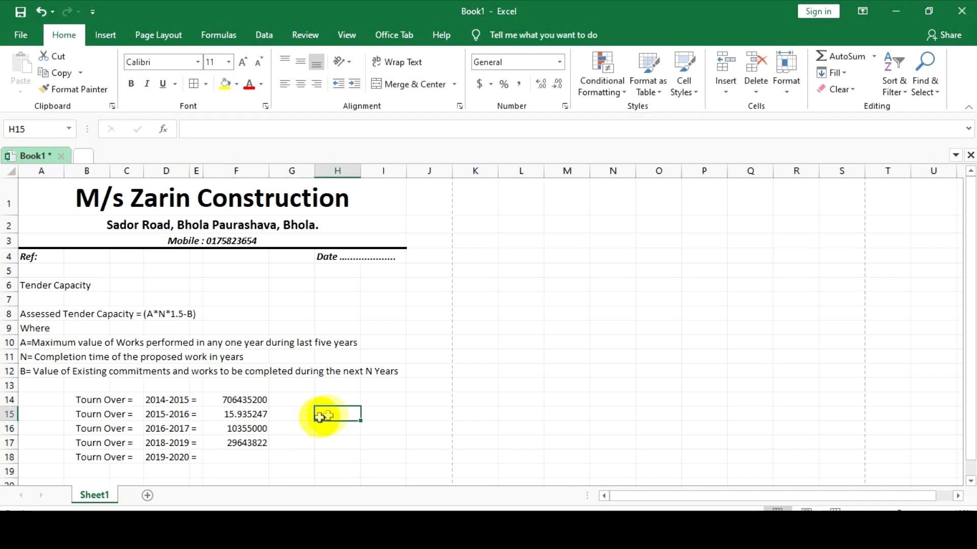
Step: Enter the 2019-2020 turnover 66583000 in cell F18
{"action": "left_click", "coordinate": [231, 455]}
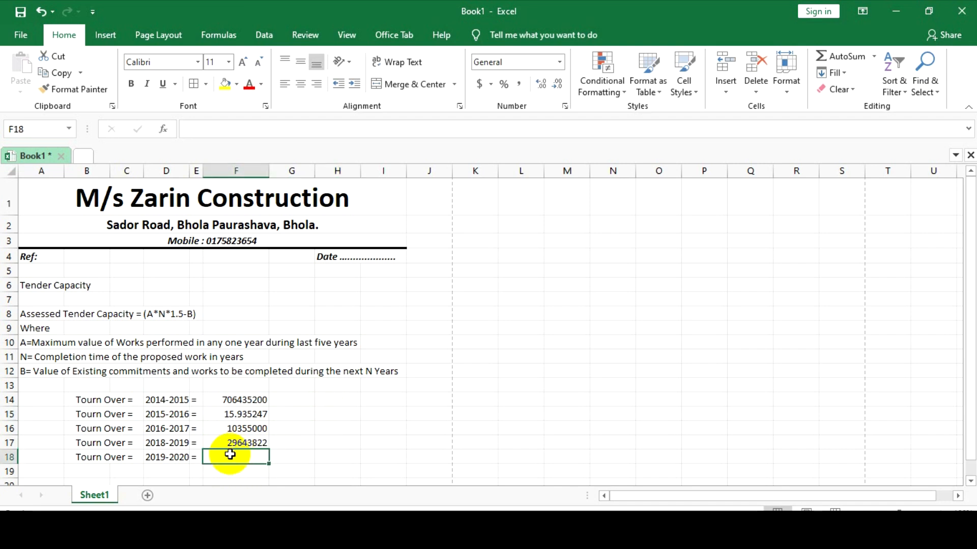
{"action": "type", "text": "6583000"}
{"action": "key", "text": "Return"}
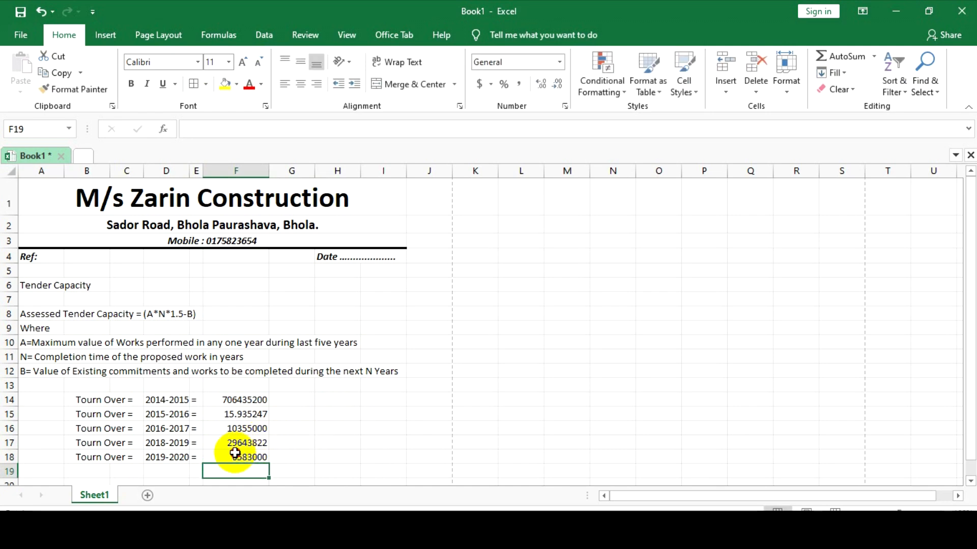
{"action": "double_click", "coordinate": [235, 454]}
{"action": "type", "text": "6"}
{"action": "key", "text": "Return"}
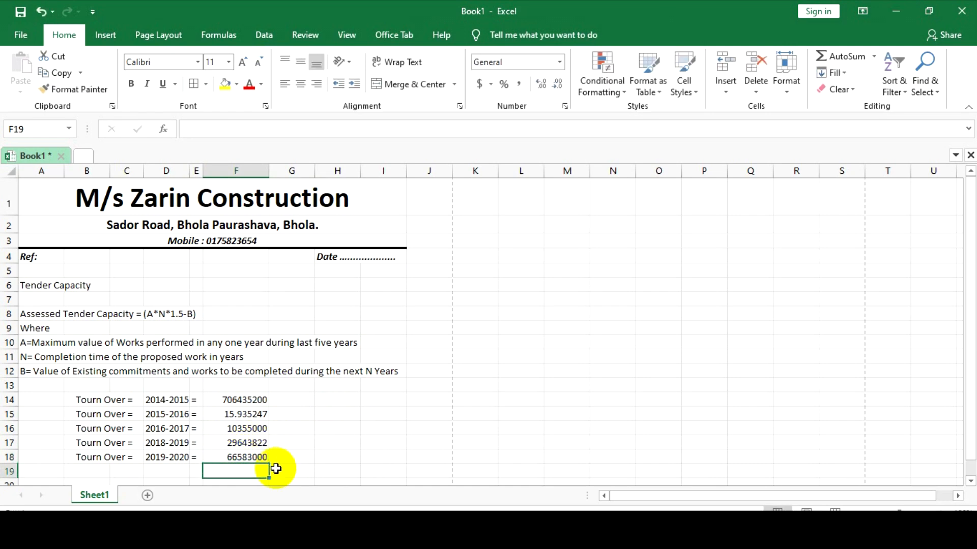
Step: Format the turnover values in F14 to F18 to show two decimal places
{"action": "scroll", "coordinate": [251, 461], "scroll_direction": "down", "scroll_amount": 1}
{"action": "left_click", "coordinate": [345, 374]}
{"action": "left_click_drag", "start_coordinate": [250, 330], "coordinate": [253, 385]}
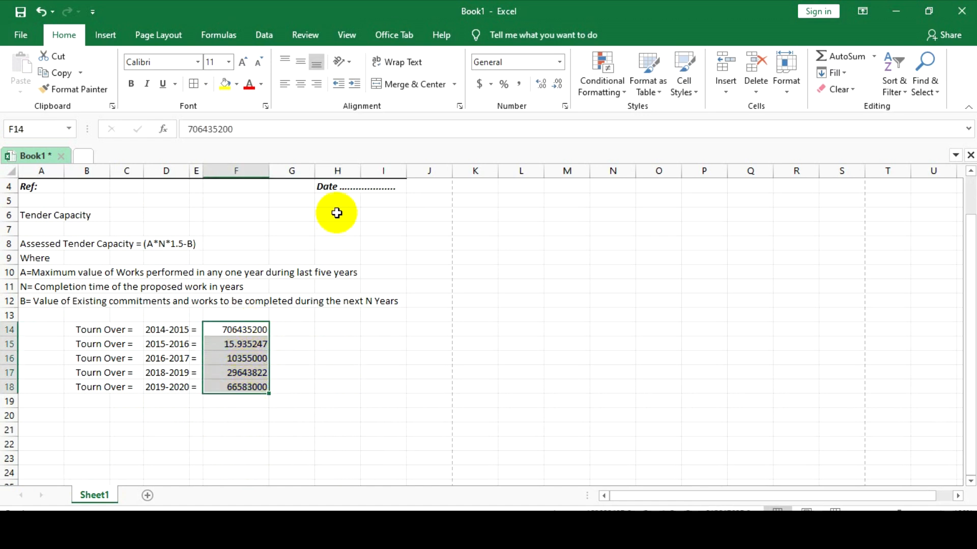
{"action": "left_click", "coordinate": [542, 85]}
{"action": "left_click", "coordinate": [542, 88]}
{"action": "left_click", "coordinate": [543, 87]}
{"action": "left_click", "coordinate": [557, 84]}
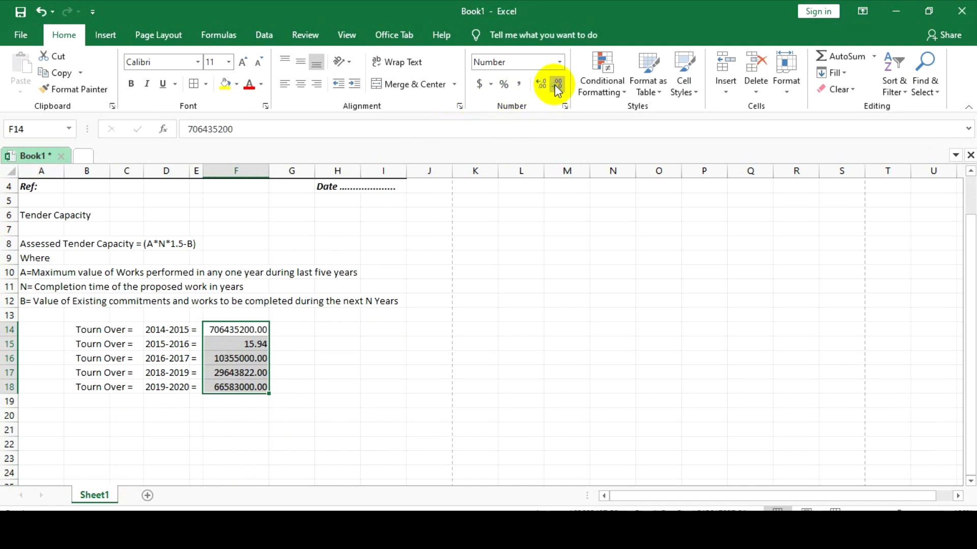
{"action": "left_click", "coordinate": [312, 386]}
Step: Replace the 2015-2016 turnover in cell F15 with 15933880
{"action": "left_click", "coordinate": [248, 343]}
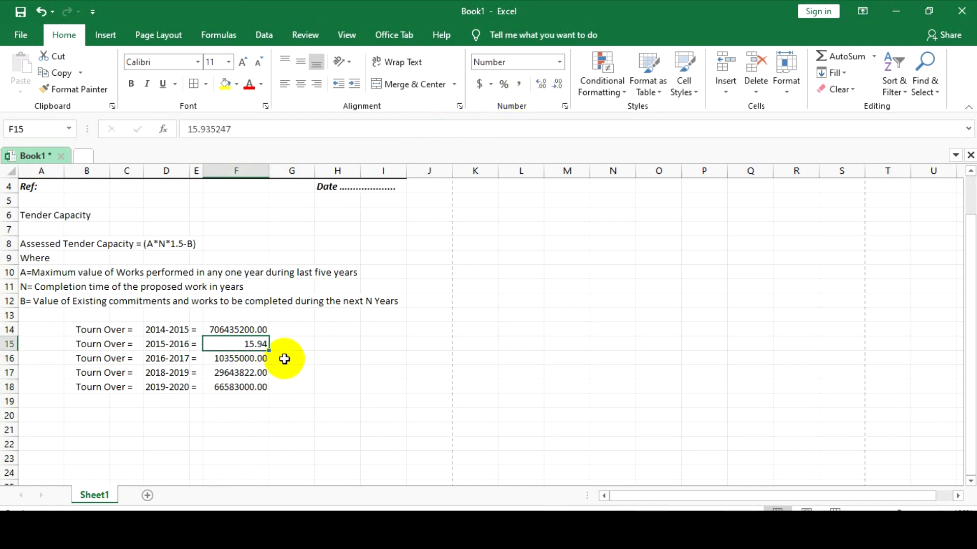
{"action": "type", "text": "1"}
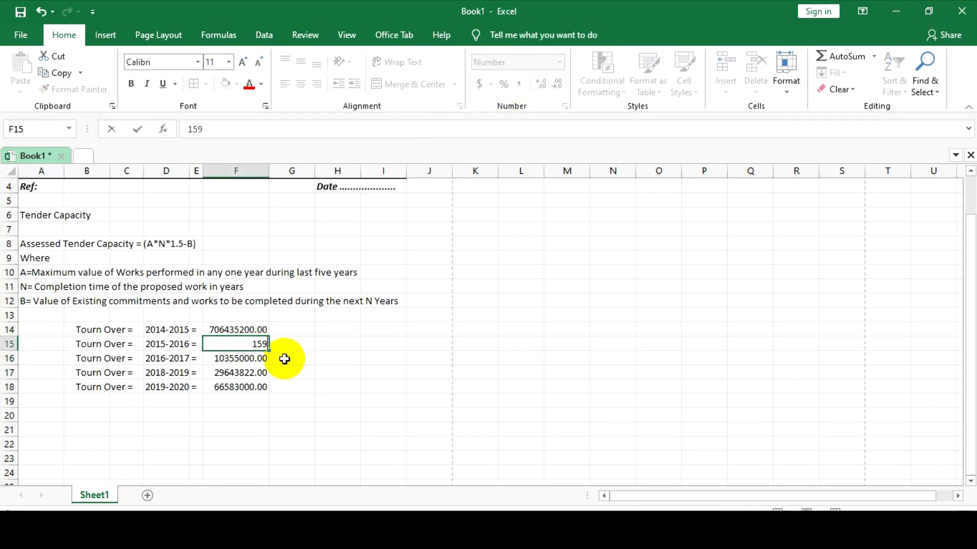
{"action": "key", "text": "Return"}
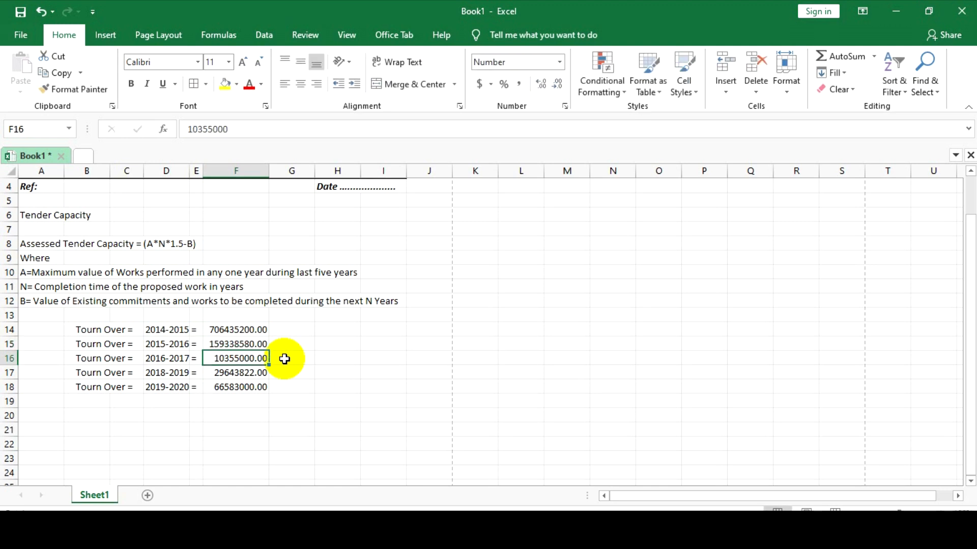
{"action": "left_click", "coordinate": [255, 345]}
{"action": "double_click", "coordinate": [252, 344]}
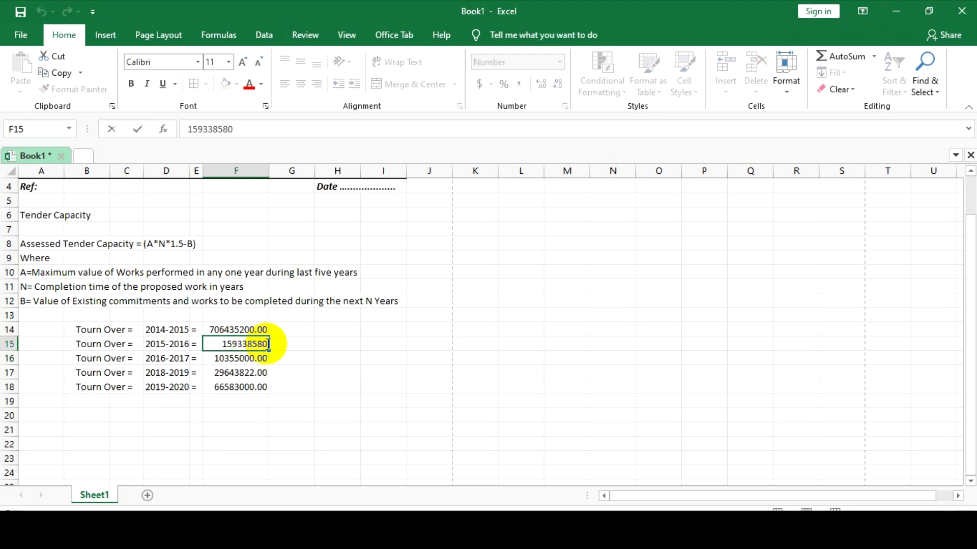
{"action": "left_click", "coordinate": [299, 377]}
{"action": "left_click", "coordinate": [351, 360]}
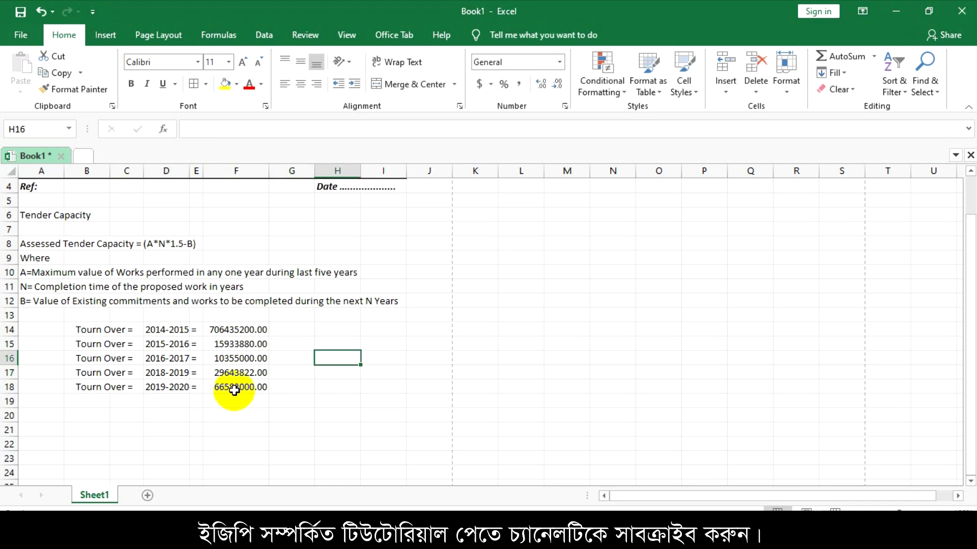
{"action": "left_click", "coordinate": [220, 329]}
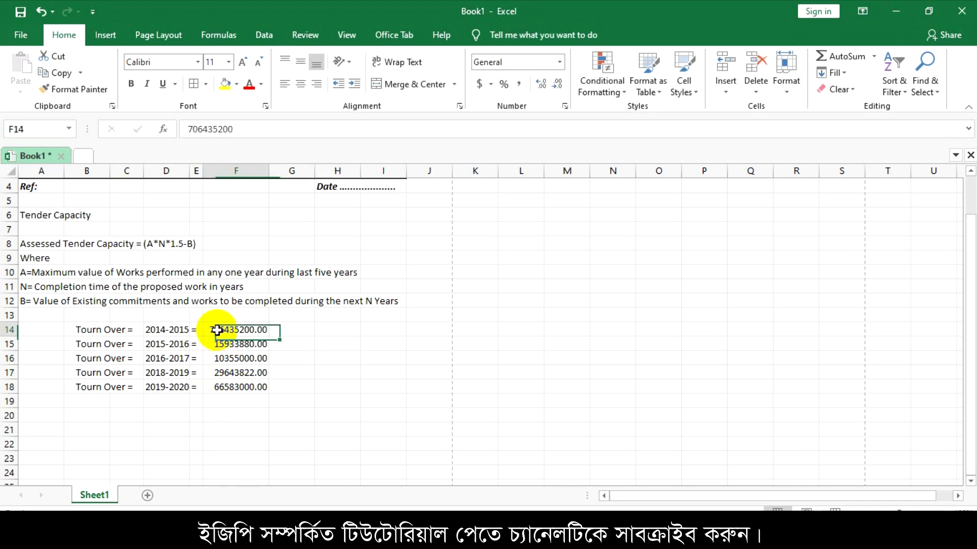
{"action": "left_click", "coordinate": [227, 401]}
{"action": "left_click", "coordinate": [834, 57]}
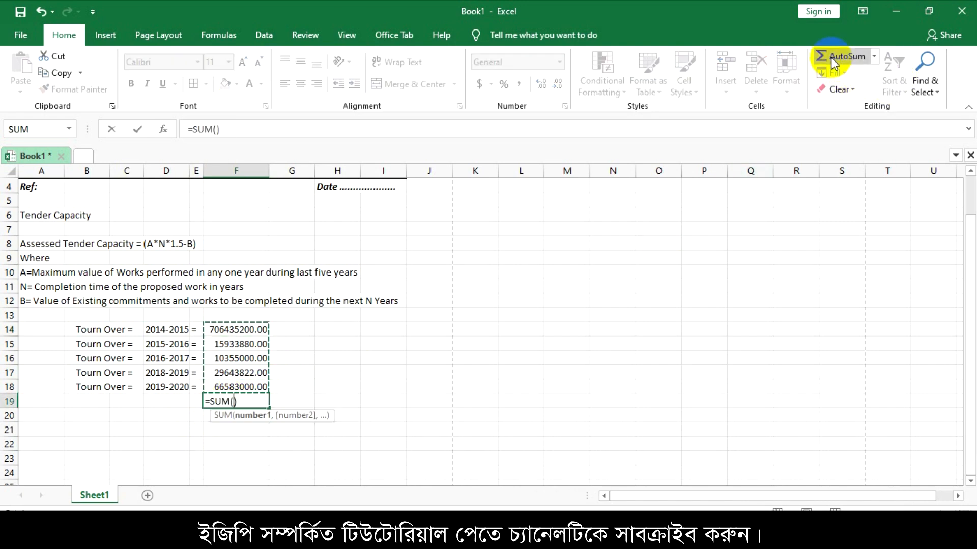
{"action": "left_click", "coordinate": [835, 56]}
{"action": "left_click", "coordinate": [525, 344]}
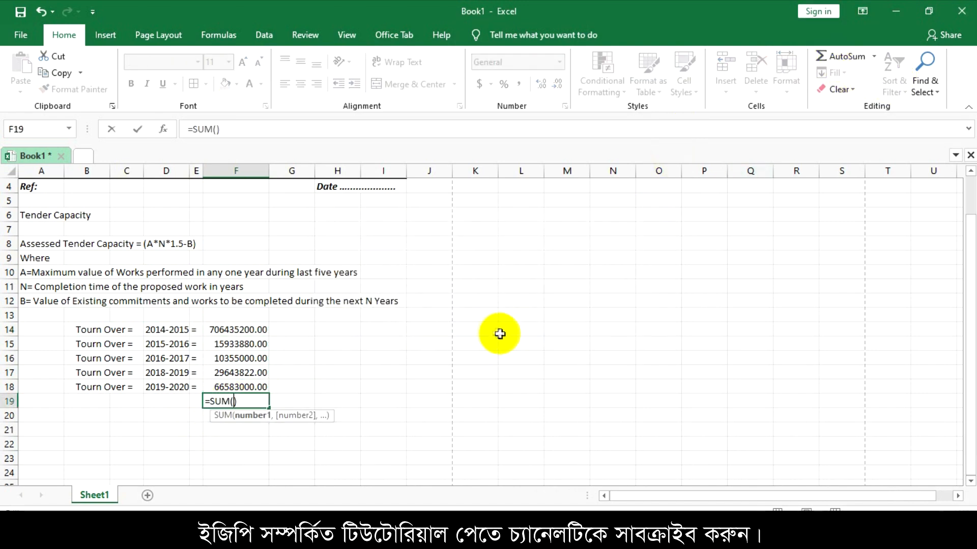
{"action": "key", "text": "Escape"}
Step: Total the turnovers F14:F18 in cell F19 with AutoSum and make the total bold
{"action": "left_click", "coordinate": [245, 417]}
{"action": "left_click", "coordinate": [246, 403]}
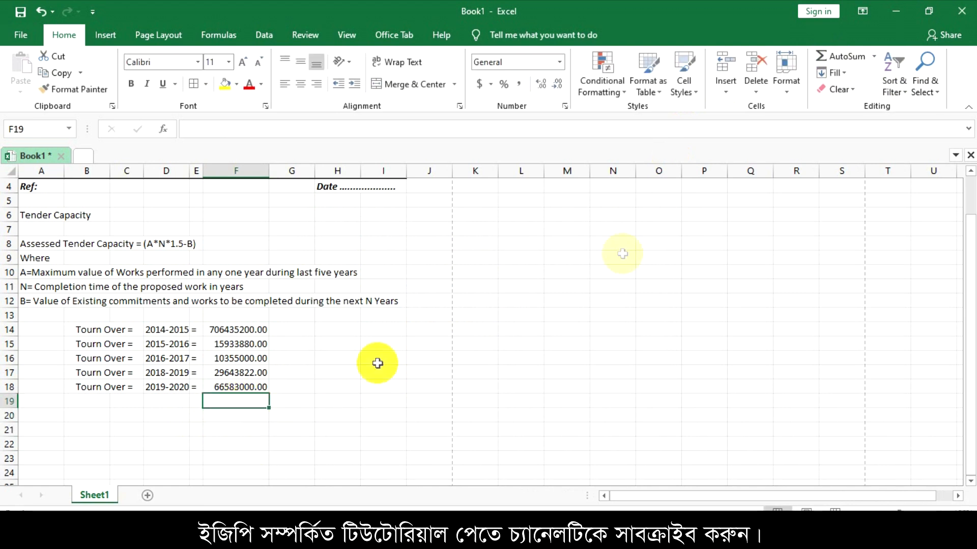
{"action": "left_click", "coordinate": [829, 54]}
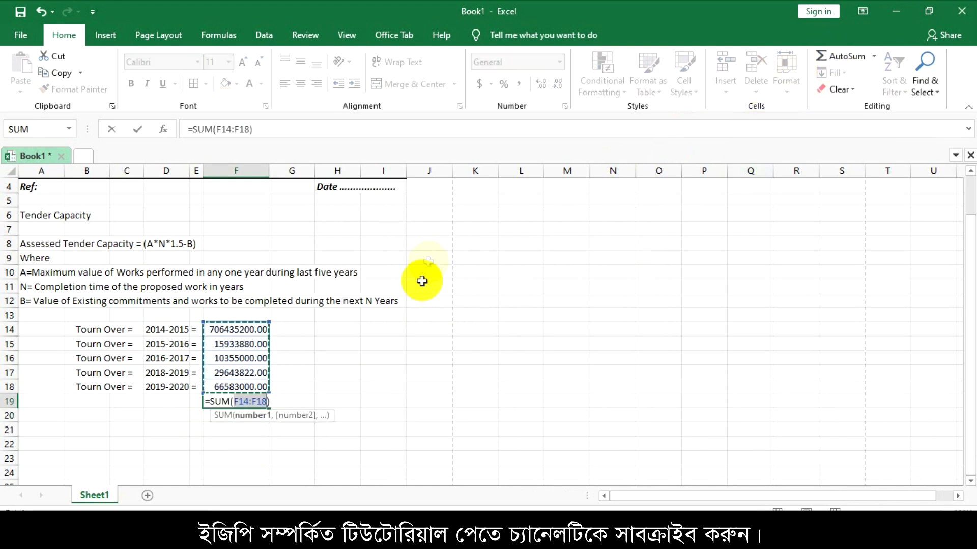
{"action": "left_click", "coordinate": [207, 400]}
{"action": "left_click", "coordinate": [131, 84]}
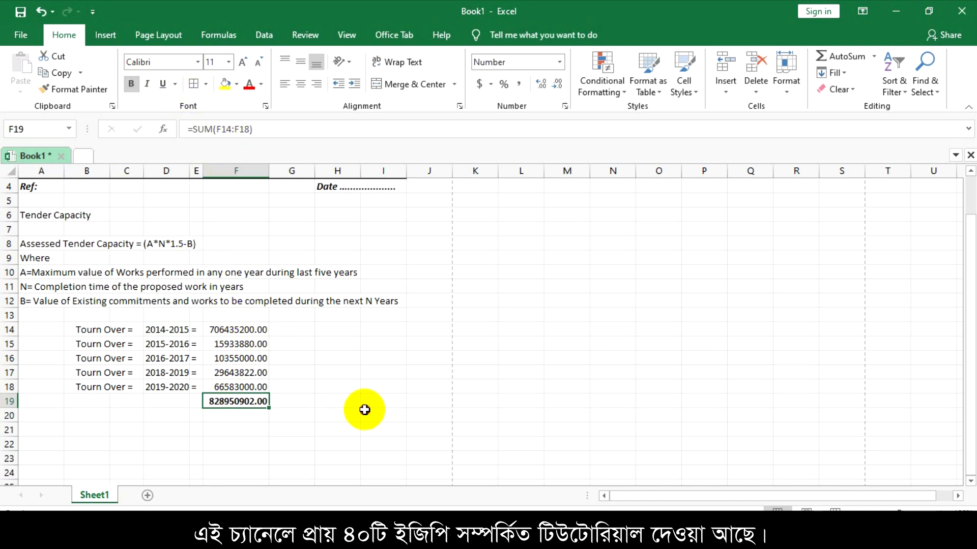
{"action": "left_click", "coordinate": [364, 410]}
Step: Put an equals sign in cell E19, then merge B19 to D19 and enter the label Total Tourn Over
{"action": "left_click", "coordinate": [197, 401]}
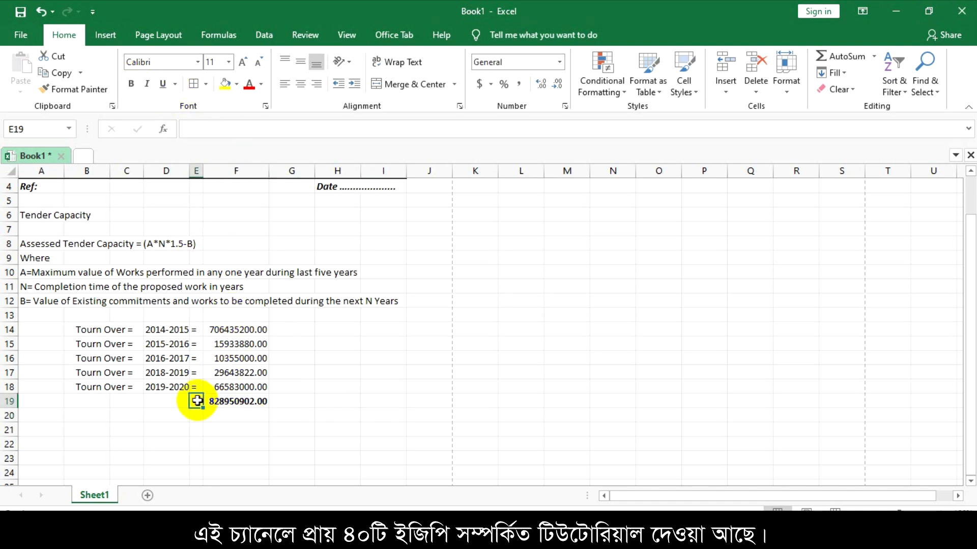
{"action": "left_click_drag", "start_coordinate": [179, 400], "coordinate": [90, 399]}
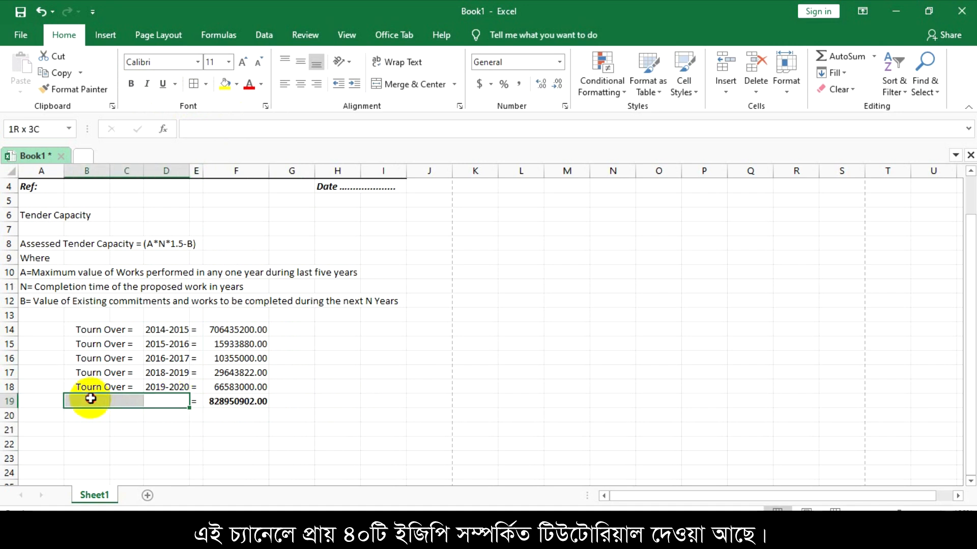
{"action": "left_click", "coordinate": [389, 79]}
{"action": "type", "text": "Tot"}
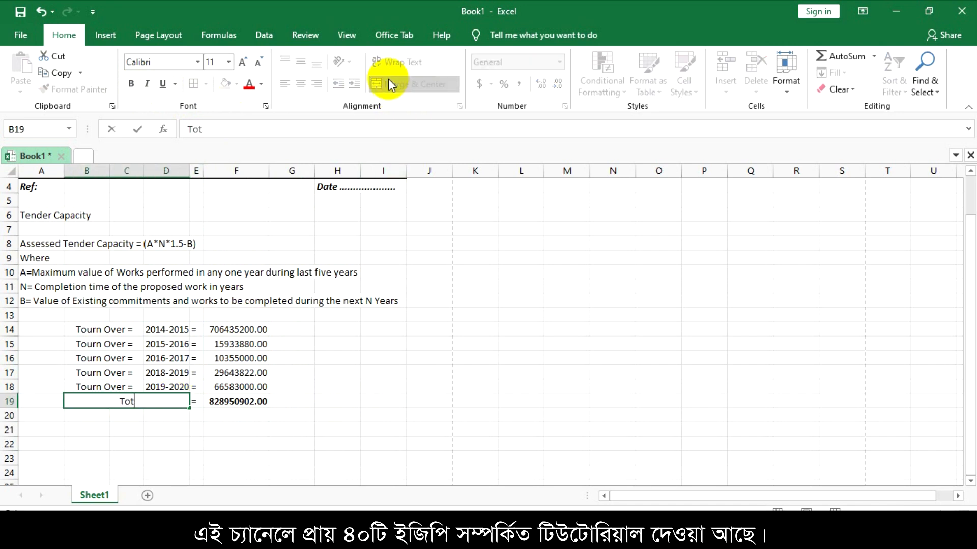
{"action": "type", "text": "al Tourn Over"}
{"action": "key", "text": "Return"}
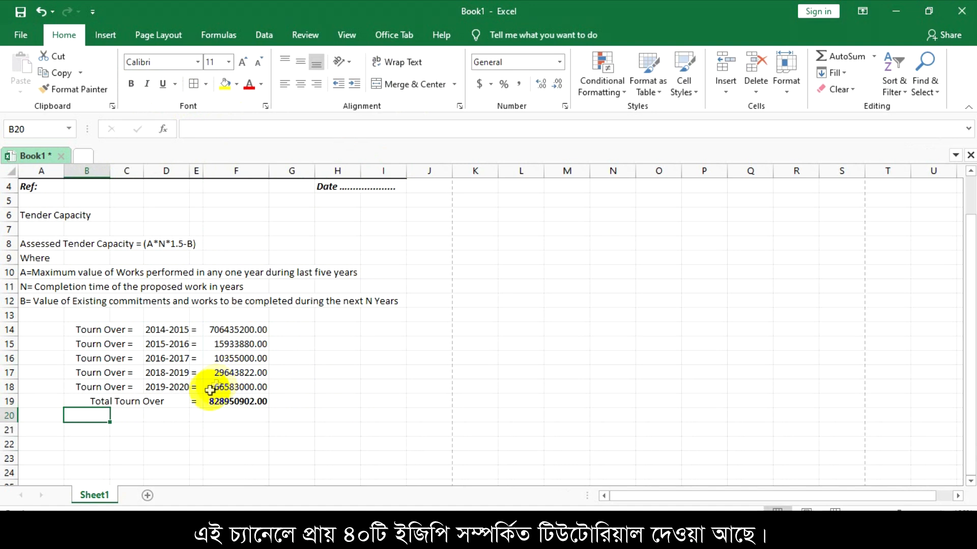
Step: Right-align the Total Tourn Over label in row 19 and make it bold
{"action": "left_click", "coordinate": [144, 402]}
{"action": "left_click", "coordinate": [317, 84]}
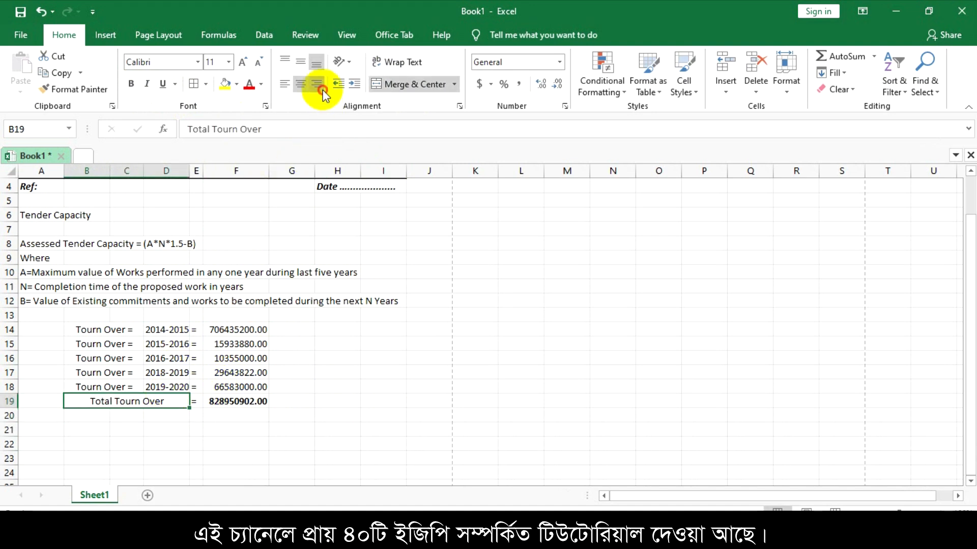
{"action": "left_click", "coordinate": [131, 83]}
{"action": "left_click", "coordinate": [386, 335]}
{"action": "left_click", "coordinate": [319, 402]}
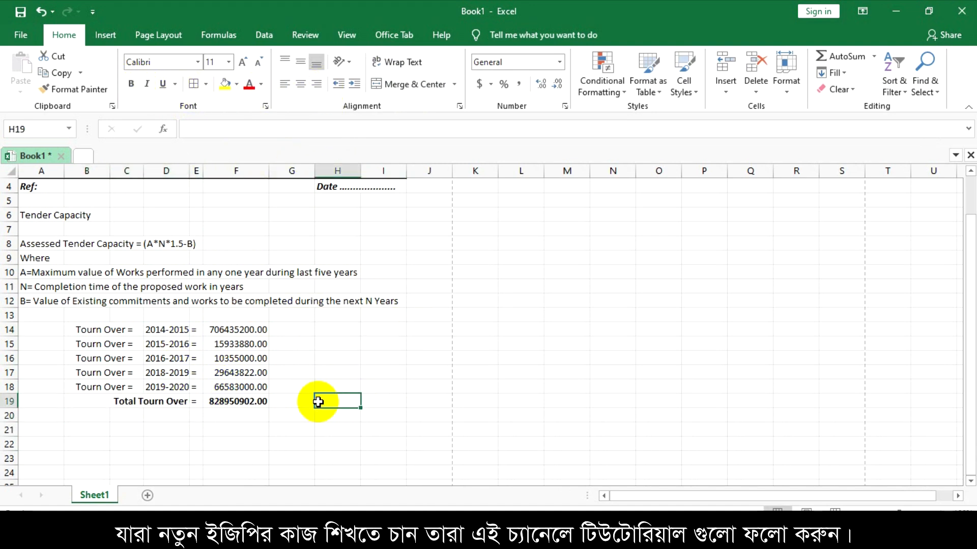
Step: Enter Higest Tourn Over = 2014-2015 = 706435200 in cell A21, below the turnover total
{"action": "scroll", "coordinate": [253, 419], "scroll_direction": "down", "scroll_amount": 1}
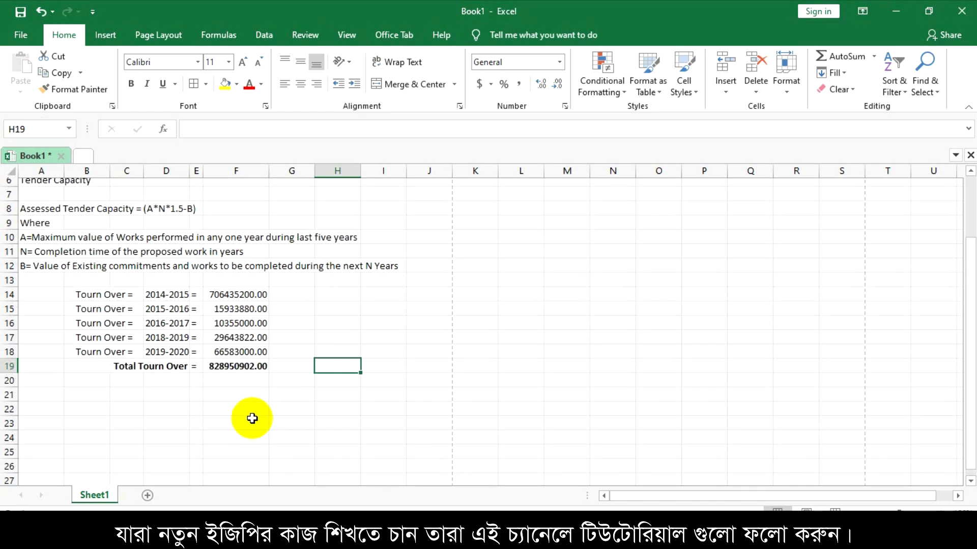
{"action": "left_click", "coordinate": [46, 387]}
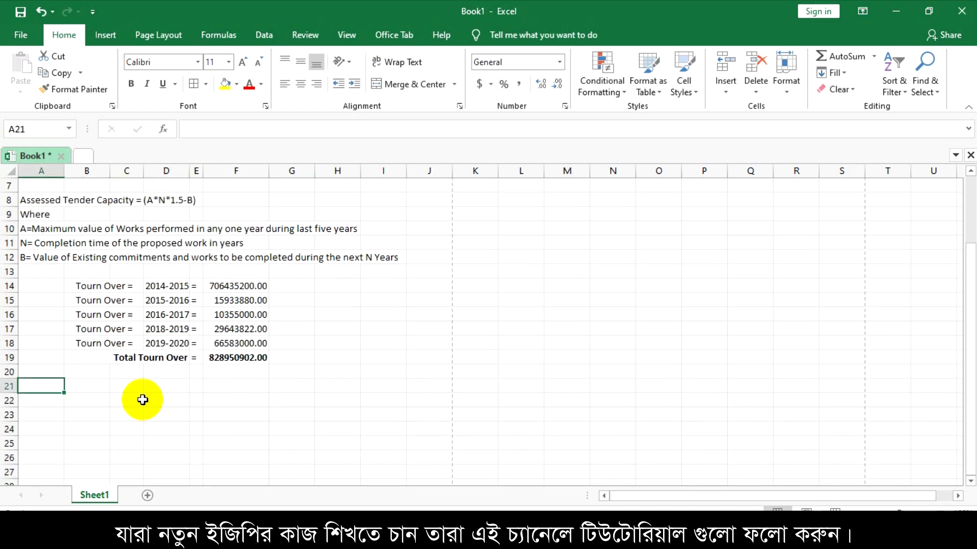
{"action": "type", "text": "Higen"}
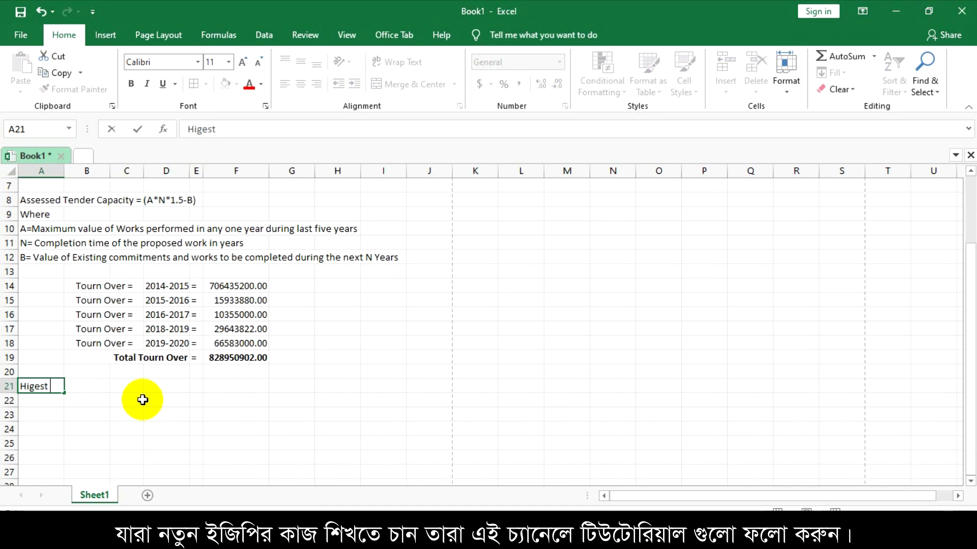
{"action": "type", "text": "t Tourn Over"}
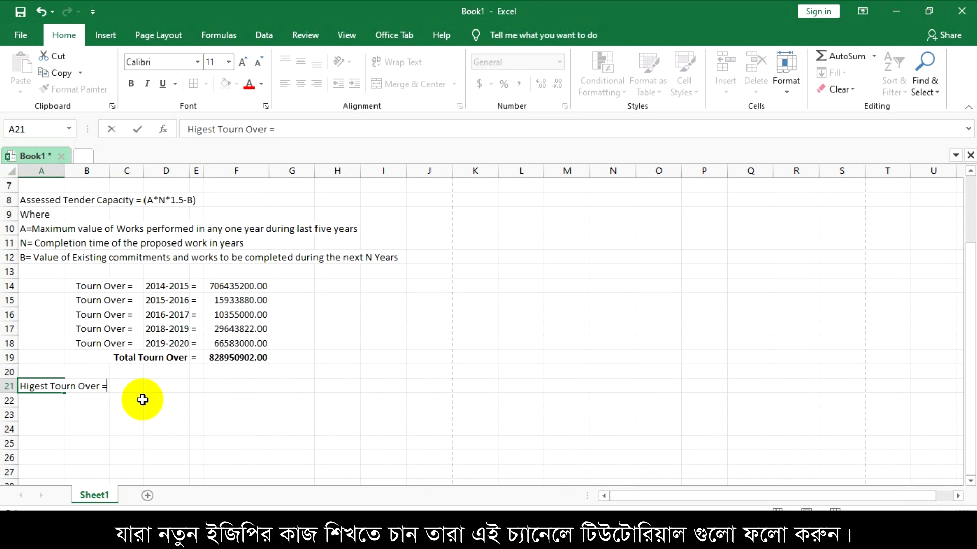
{"action": "type", "text": " = 2014-2015"}
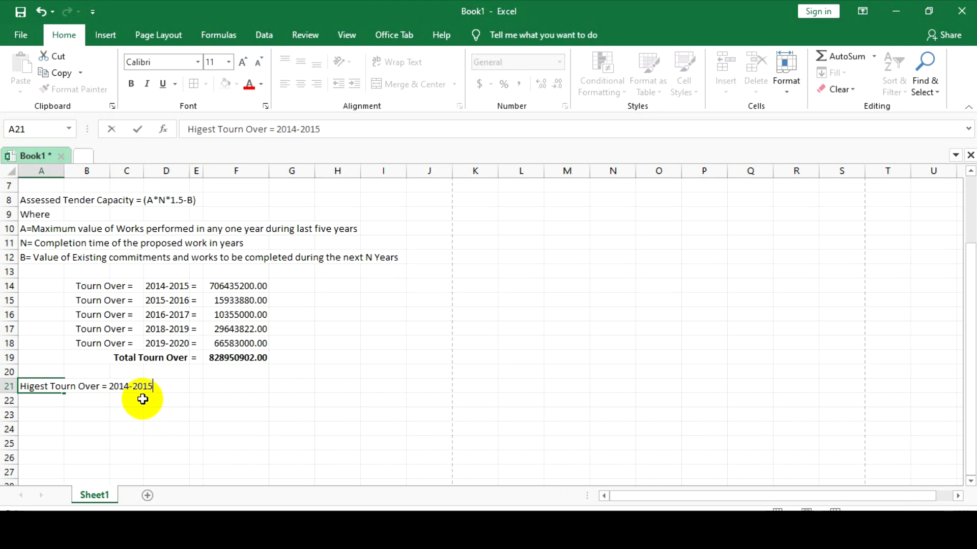
{"action": "type", "text": " = 706435200"}
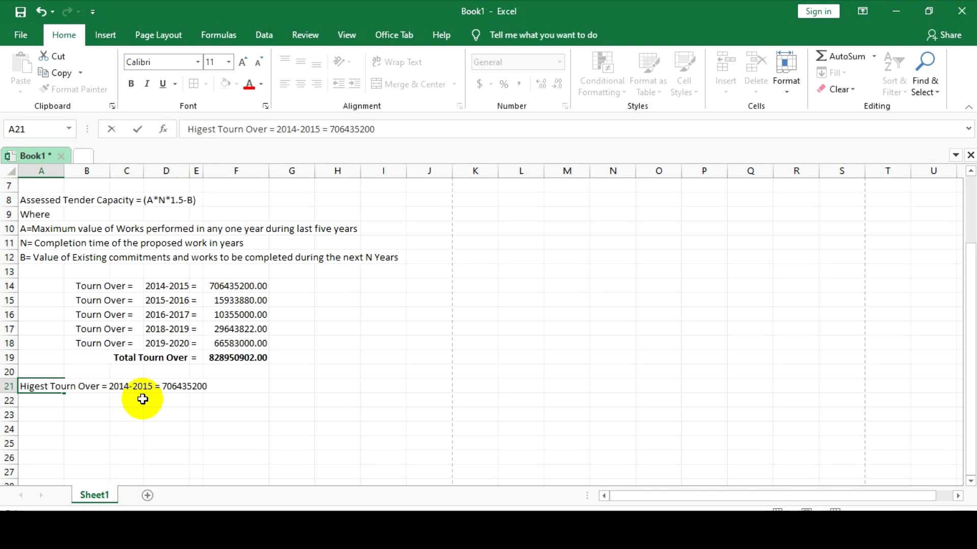
Step: Extend the highest turnover line in A21 with x Submission Time 12 month (12
{"action": "type", "text": " x Submissin"}
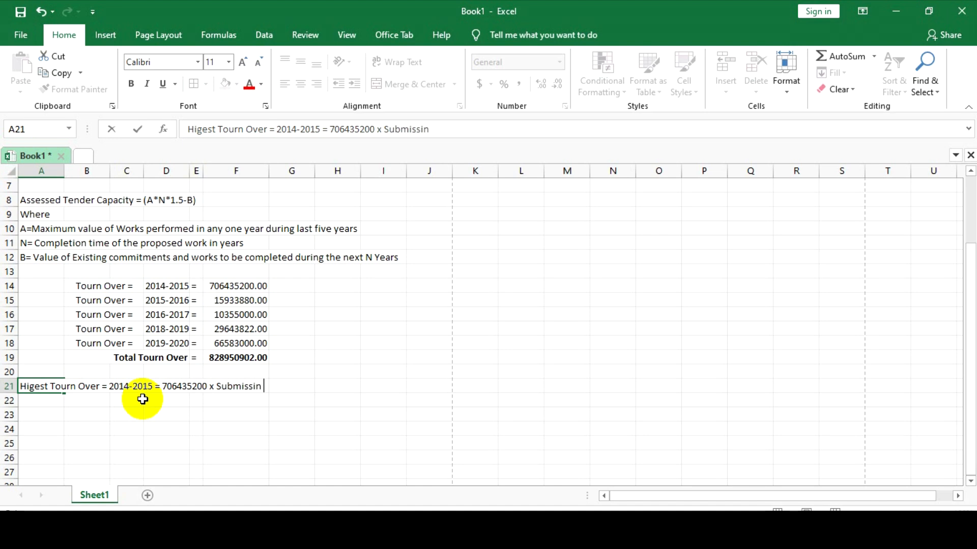
{"action": "type", "text": "n Time 12 monst"}
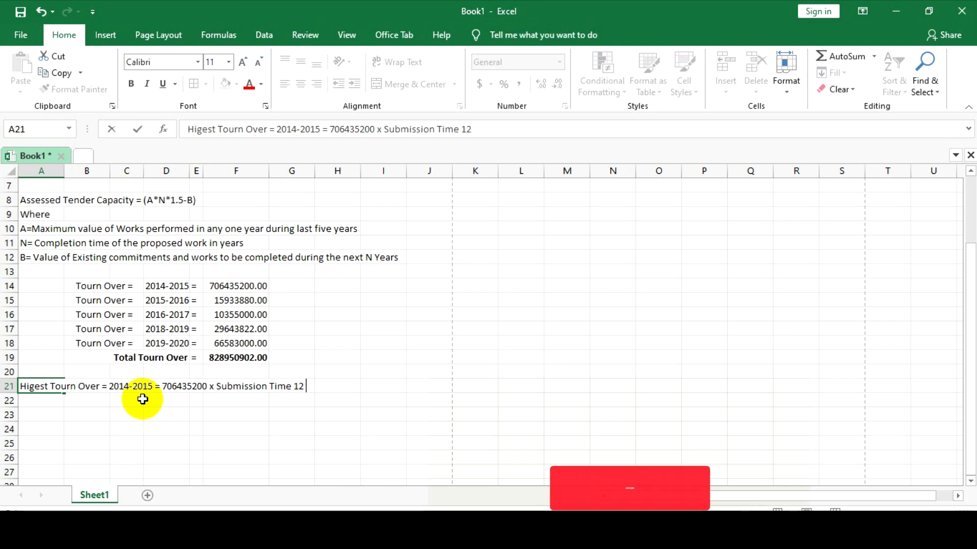
{"action": "key", "text": "BackSpace"}
{"action": "key", "text": "BackSpace"}
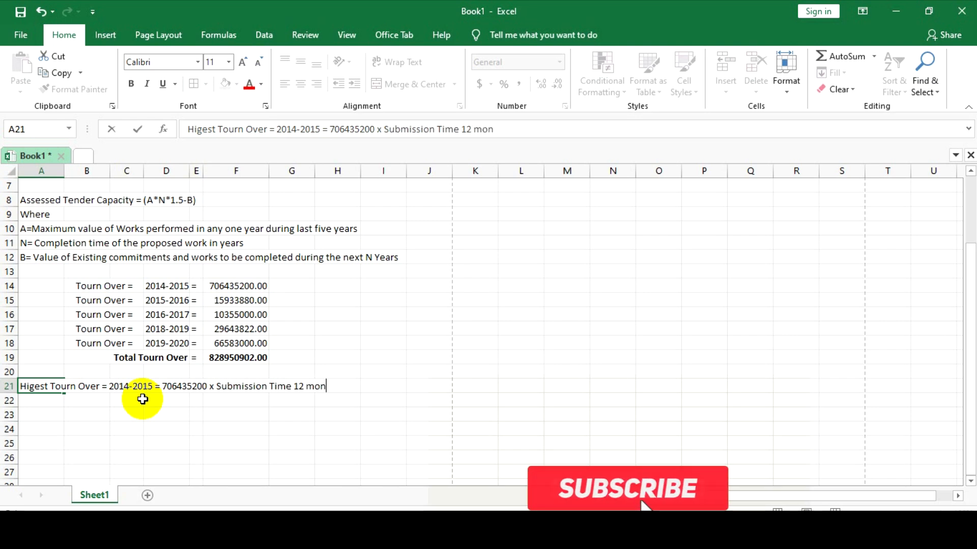
{"action": "type", "text": "th"}
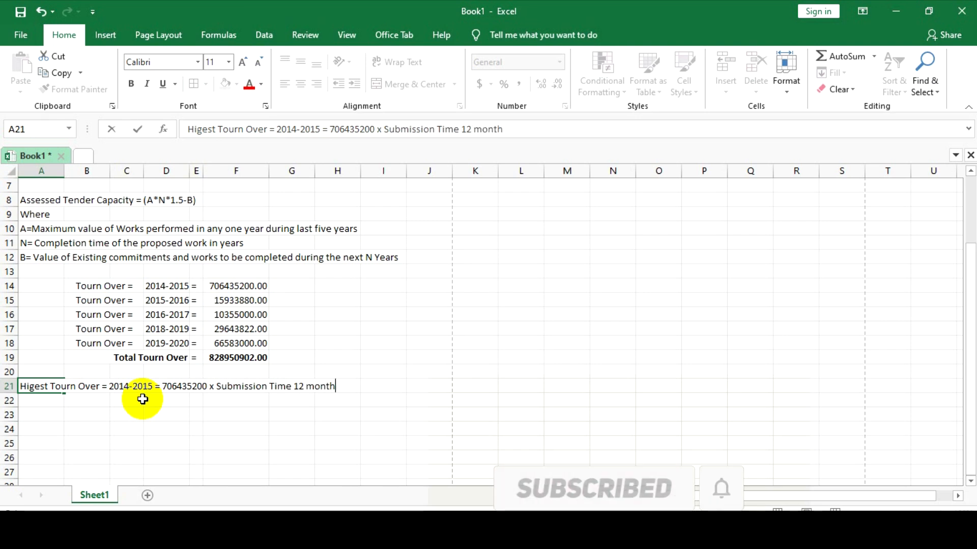
{"action": "type", "text": " (12"}
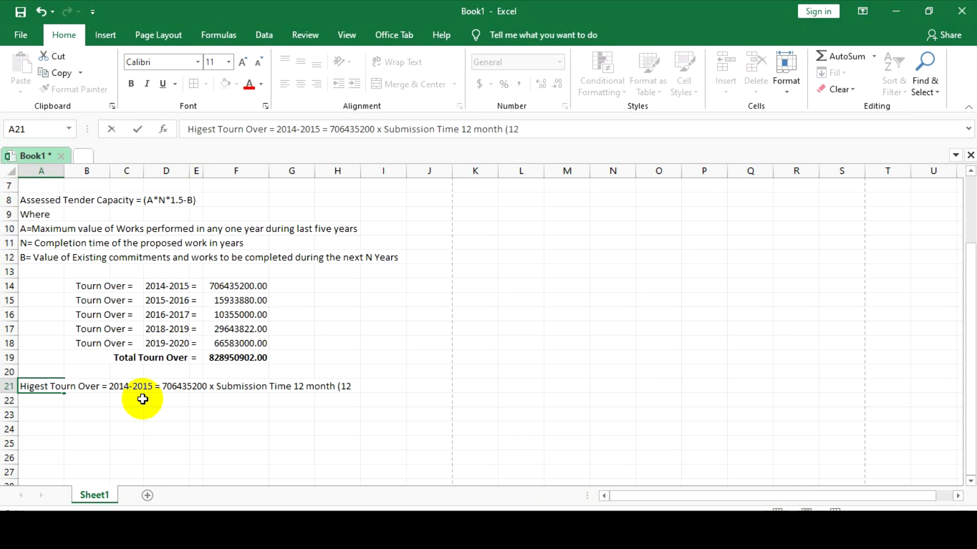
Step: Insert a division sign from the Vivaldi symbols after (12 in A21, and complete the line with 12 ) = 1.00
{"action": "key", "text": "alt+i"}
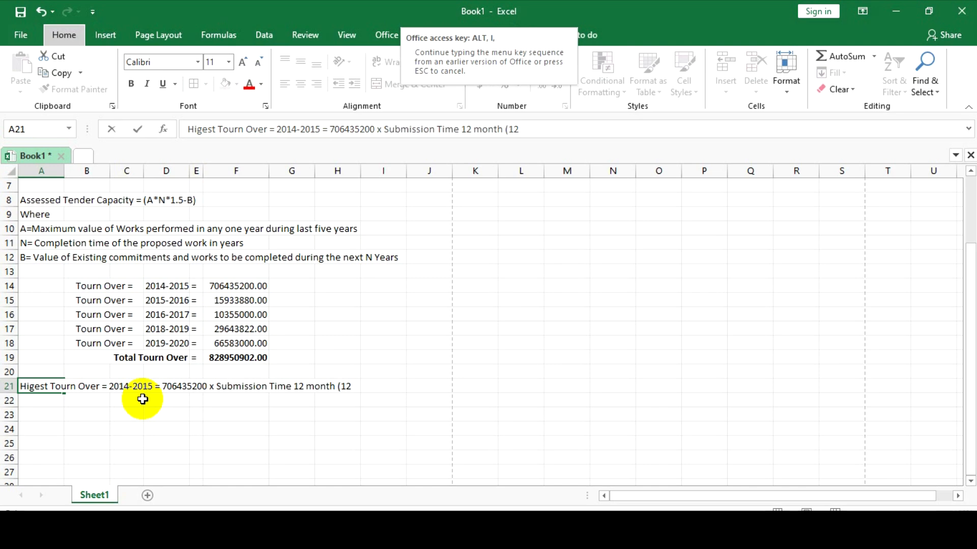
{"action": "key", "text": "s"}
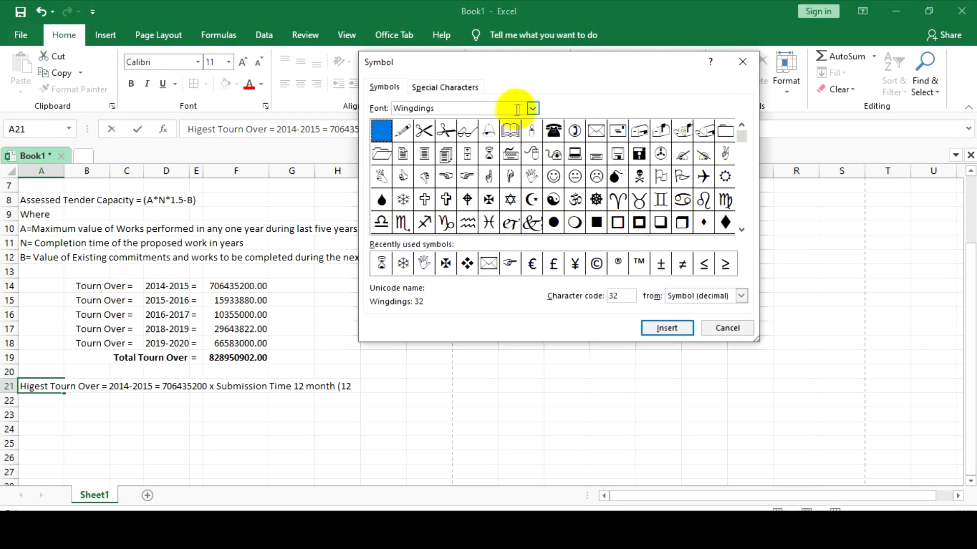
{"action": "left_click", "coordinate": [532, 108]}
{"action": "left_click", "coordinate": [425, 131]}
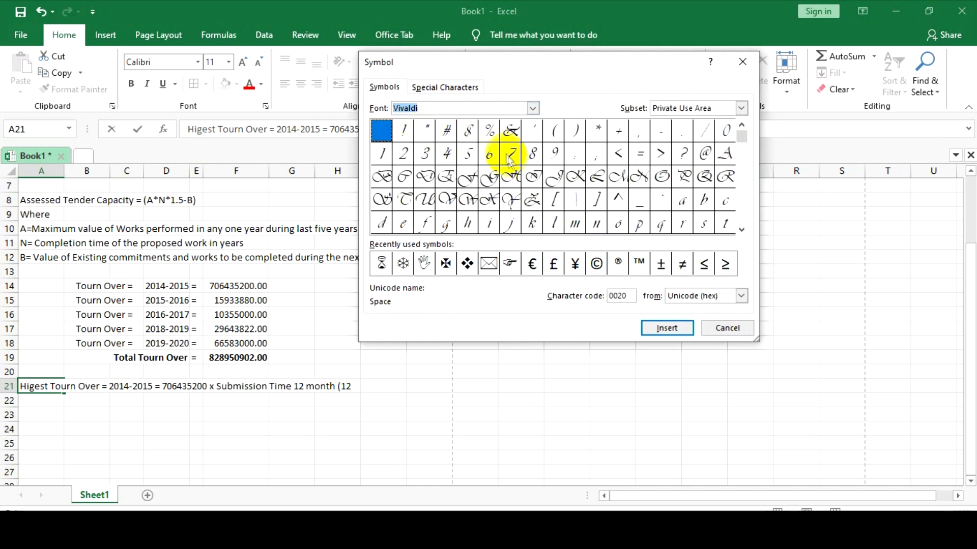
{"action": "left_click_drag", "start_coordinate": [742, 135], "coordinate": [739, 218]}
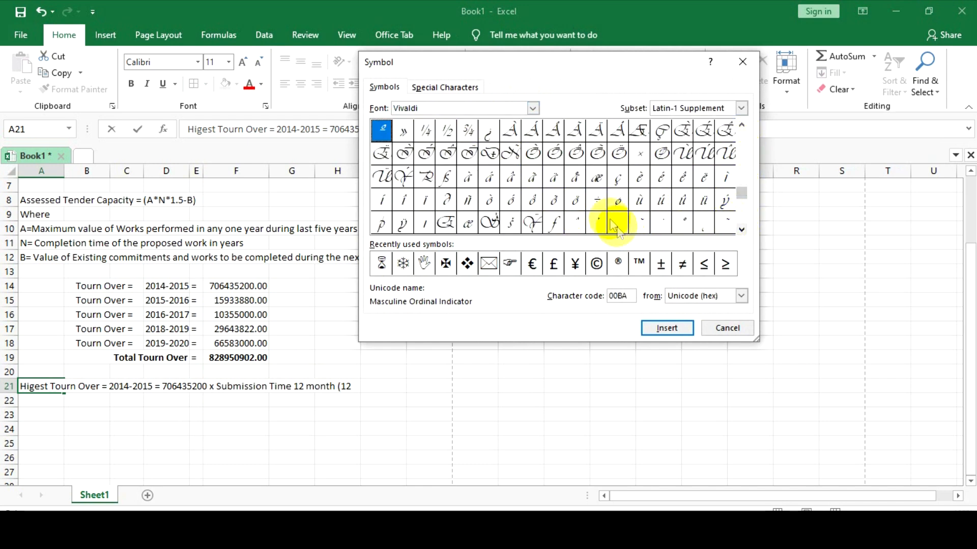
{"action": "left_click", "coordinate": [597, 200]}
{"action": "left_click", "coordinate": [667, 327]}
{"action": "left_click", "coordinate": [717, 328]}
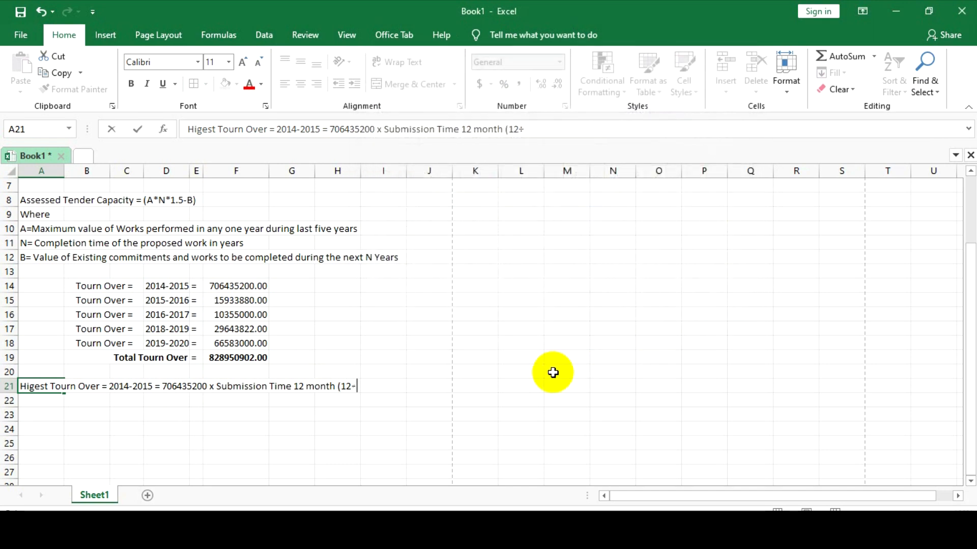
{"action": "type", "text": "12 ) = 1.00"}
{"action": "key", "text": "Return"}
{"action": "left_click", "coordinate": [196, 415]}
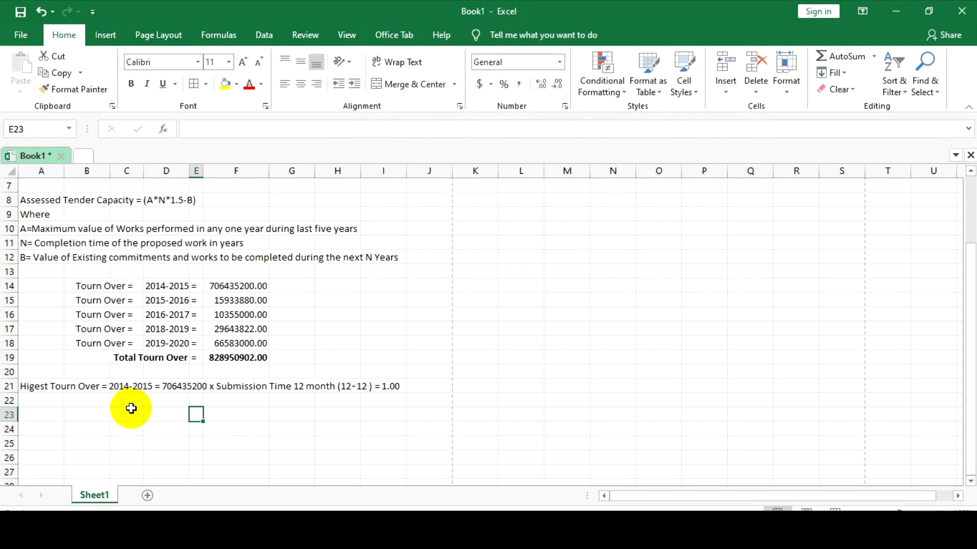
Step: Review the highest turnover and submission time line in row 21 against the definition of N in row 11
{"action": "double_click", "coordinate": [168, 386]}
{"action": "left_click", "coordinate": [222, 404]}
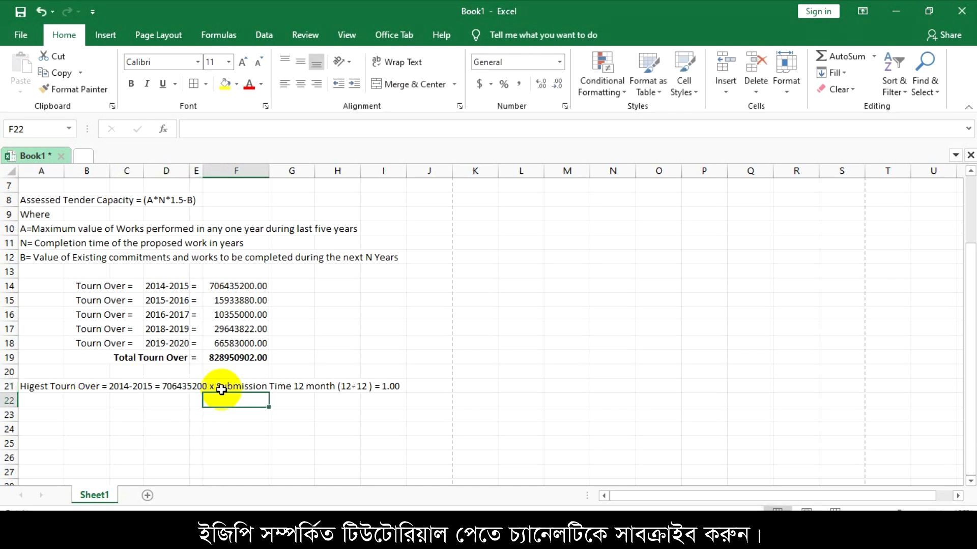
{"action": "left_click", "coordinate": [24, 244]}
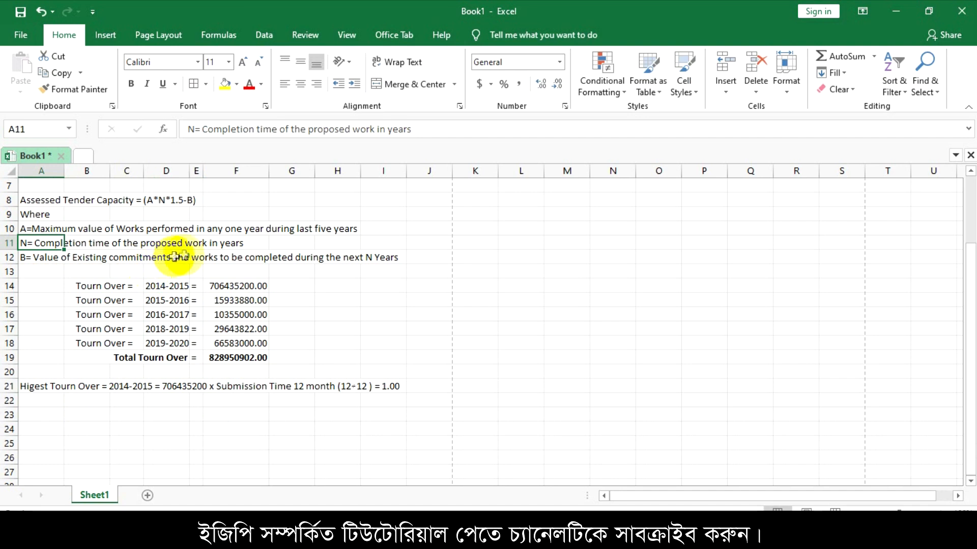
{"action": "left_click", "coordinate": [379, 342]}
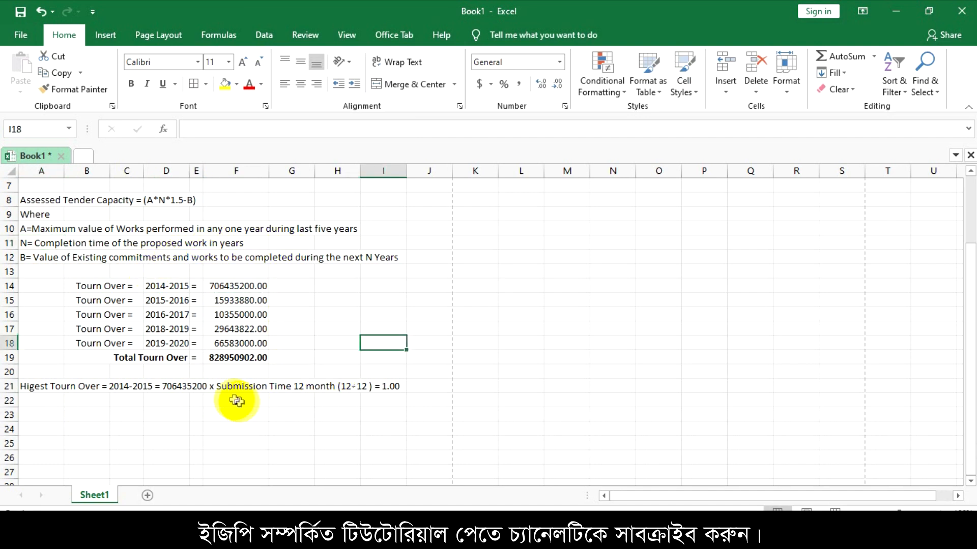
{"action": "left_click", "coordinate": [169, 390]}
{"action": "left_click", "coordinate": [167, 427]}
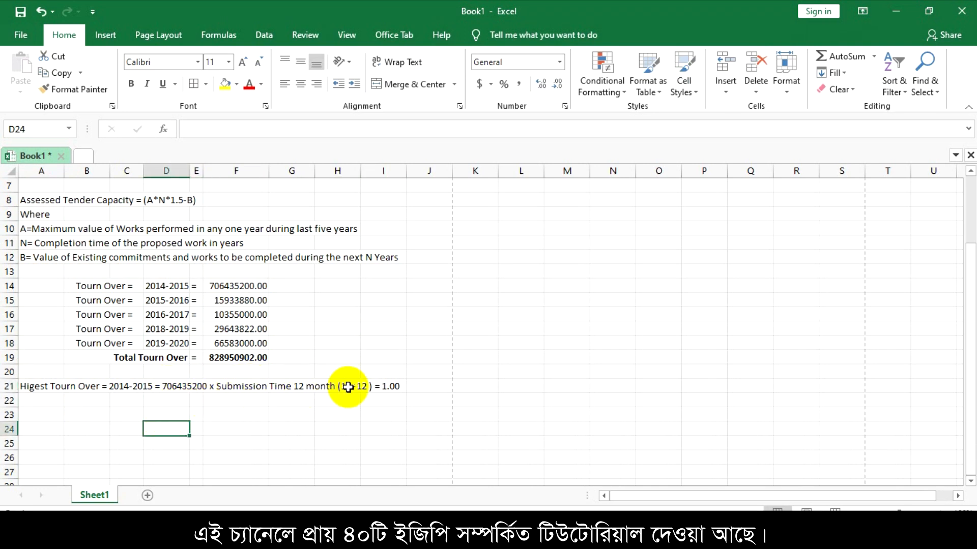
{"action": "left_click", "coordinate": [424, 386]}
{"action": "left_click", "coordinate": [48, 401]}
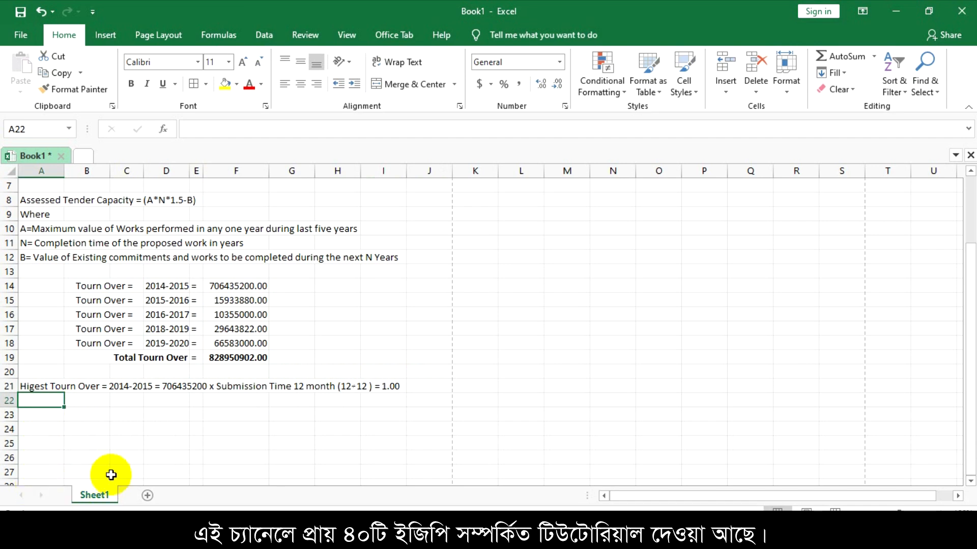
{"action": "left_click", "coordinate": [98, 456]}
Step: Enter the table headers Sl No in A23 and Description of the on going work in B23
{"action": "left_click", "coordinate": [36, 414]}
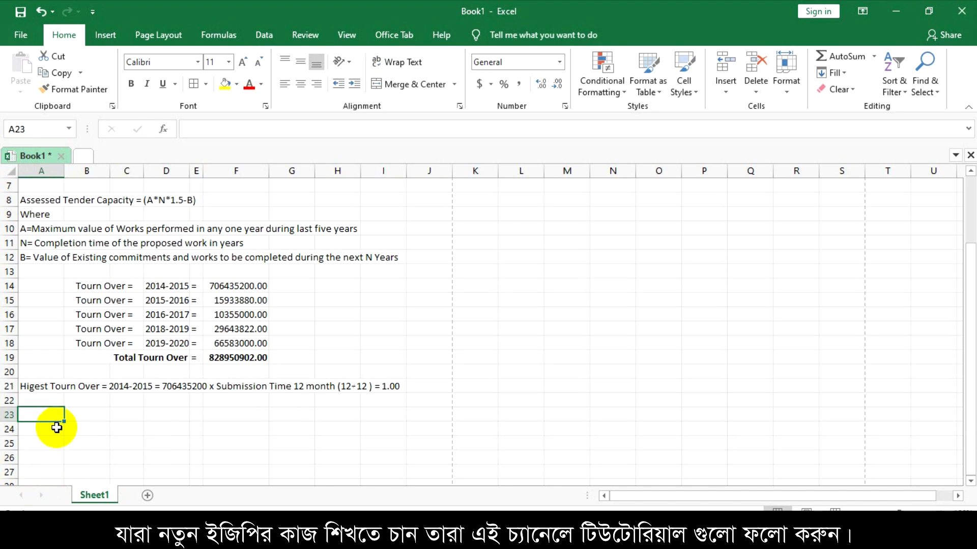
{"action": "type", "text": "Sl No"}
{"action": "key", "text": "Tab"}
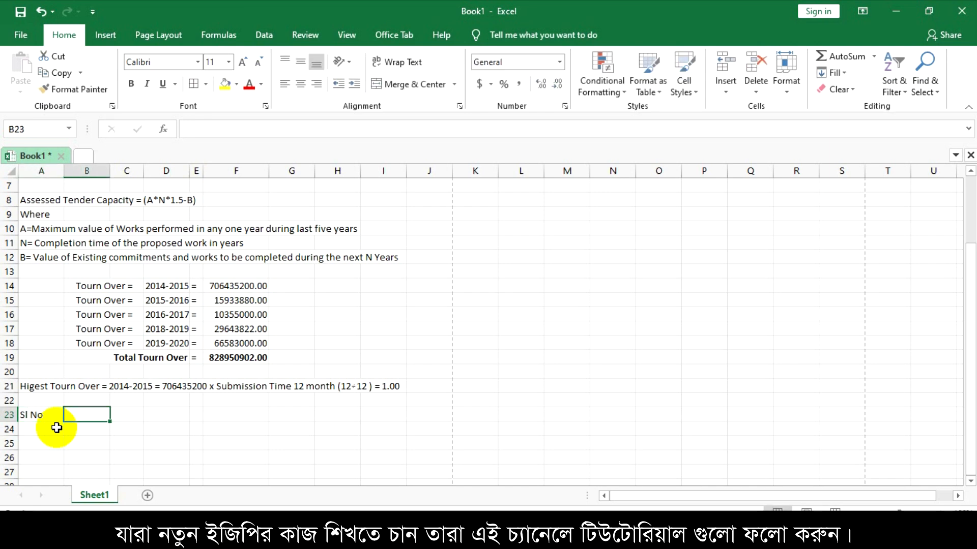
{"action": "type", "text": "Des"}
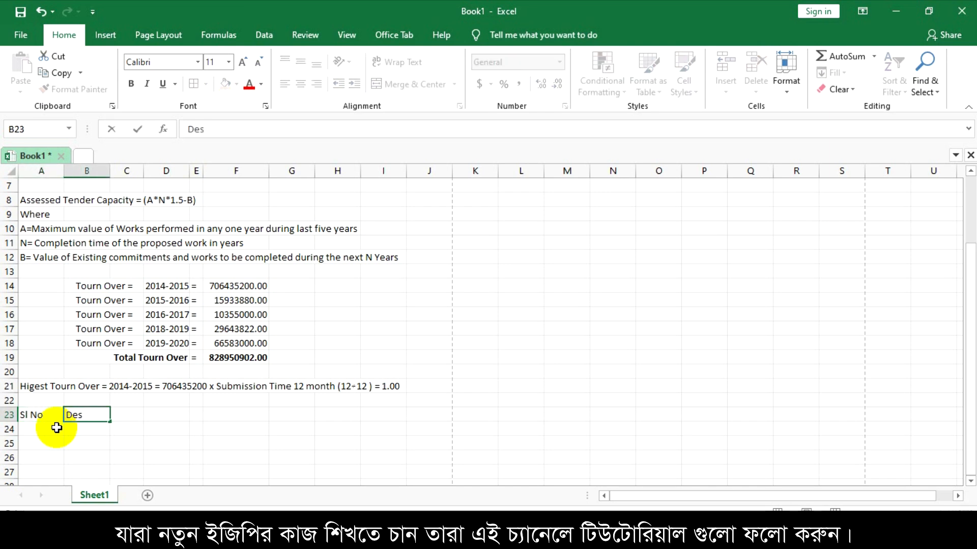
{"action": "type", "text": "cri"}
{"action": "key", "text": "BackSpace"}
{"action": "type", "text": "ripo"}
{"action": "type", "text": "tion of"}
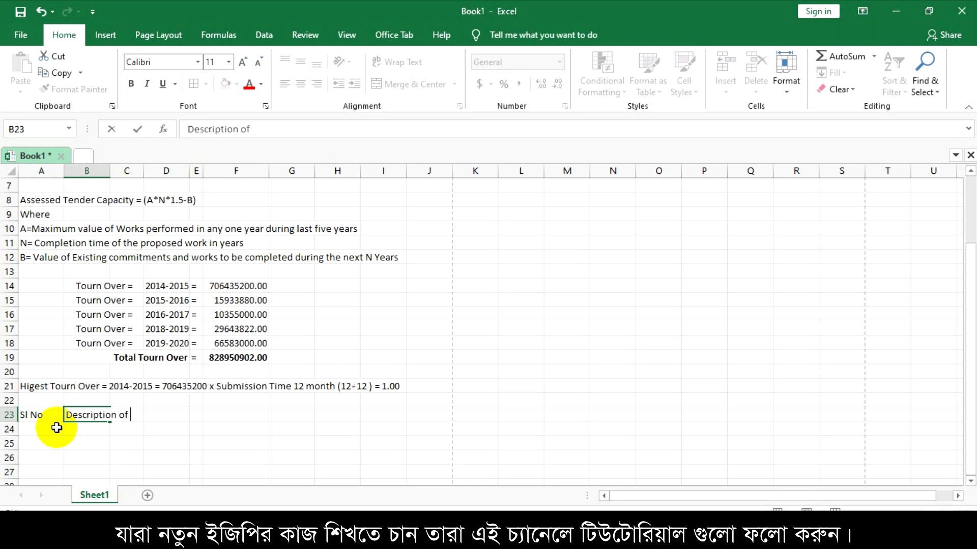
{"action": "type", "text": " the on go"}
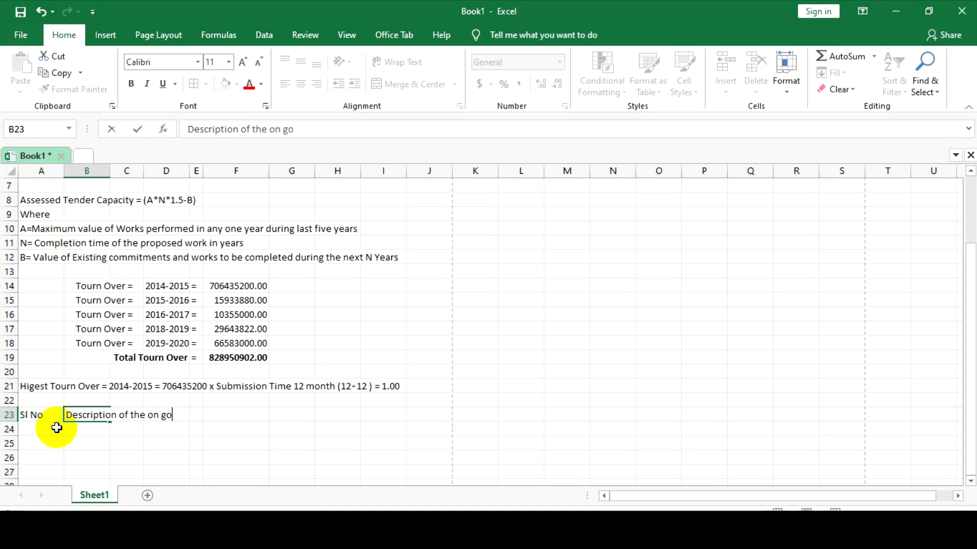
{"action": "type", "text": "ing work"}
{"action": "key", "text": "Tab"}
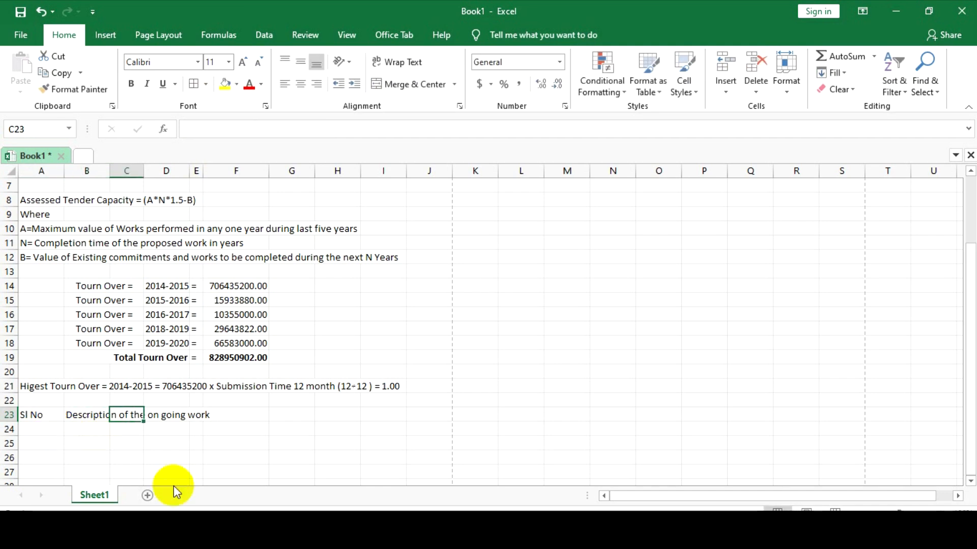
Step: Merge and center B24:F24 and the description header across B23:F23
{"action": "left_click_drag", "start_coordinate": [94, 430], "coordinate": [219, 432]}
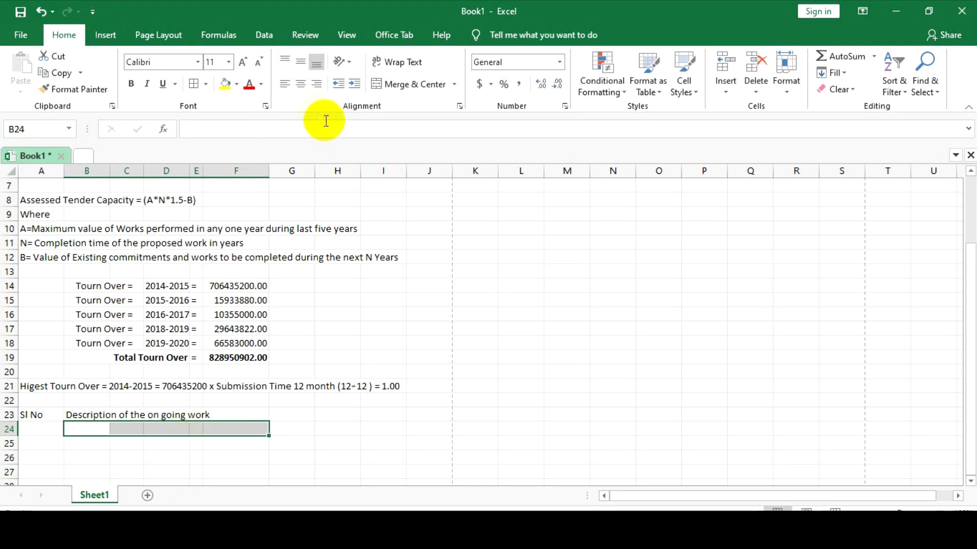
{"action": "left_click", "coordinate": [391, 84]}
{"action": "left_click_drag", "start_coordinate": [76, 414], "coordinate": [237, 416]}
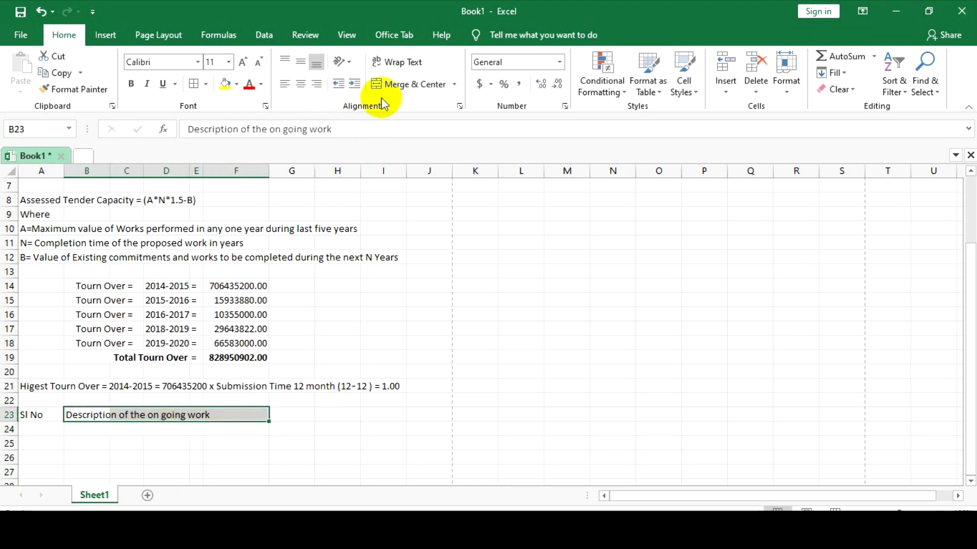
{"action": "left_click", "coordinate": [400, 84]}
Step: Enter the table header Value of on going work in G23
{"action": "left_click", "coordinate": [304, 416]}
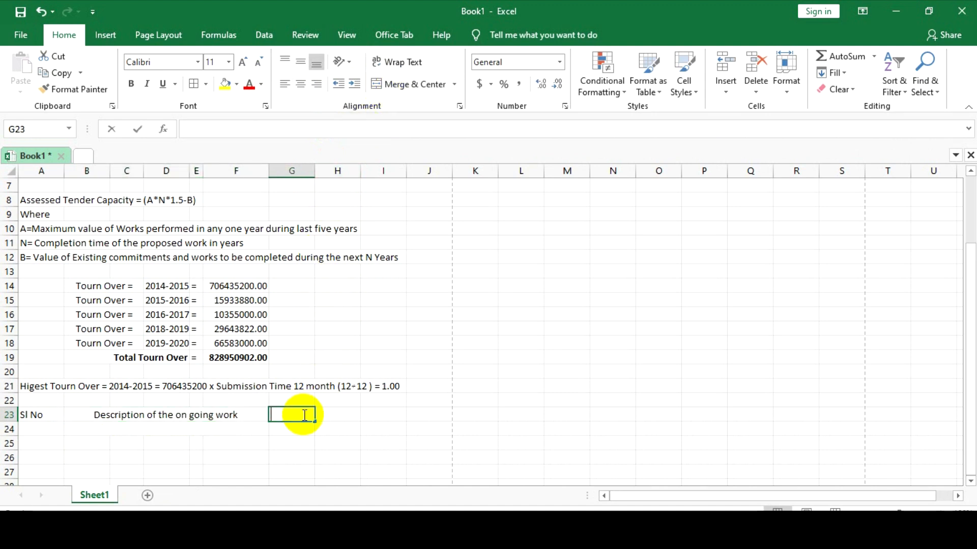
{"action": "type", "text": "Value of"}
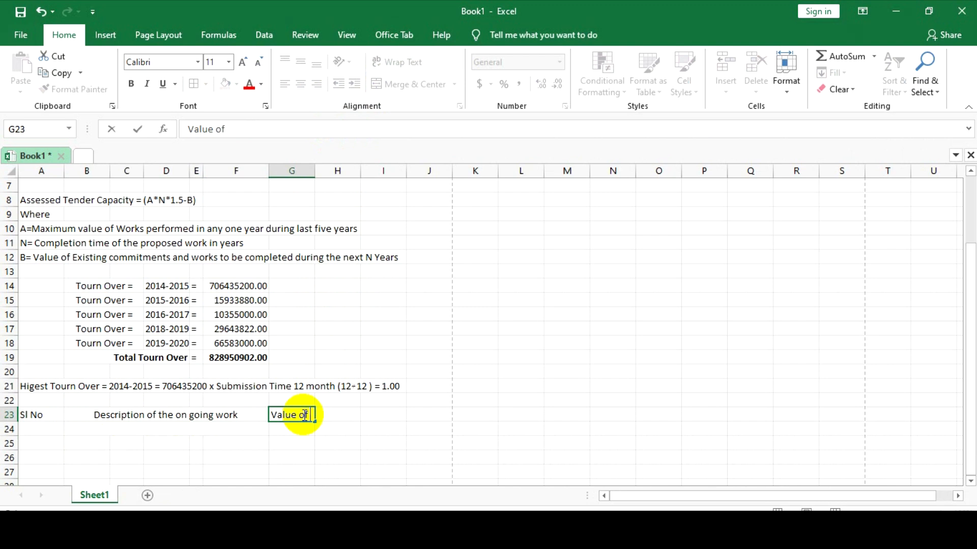
{"action": "type", "text": " on going work"}
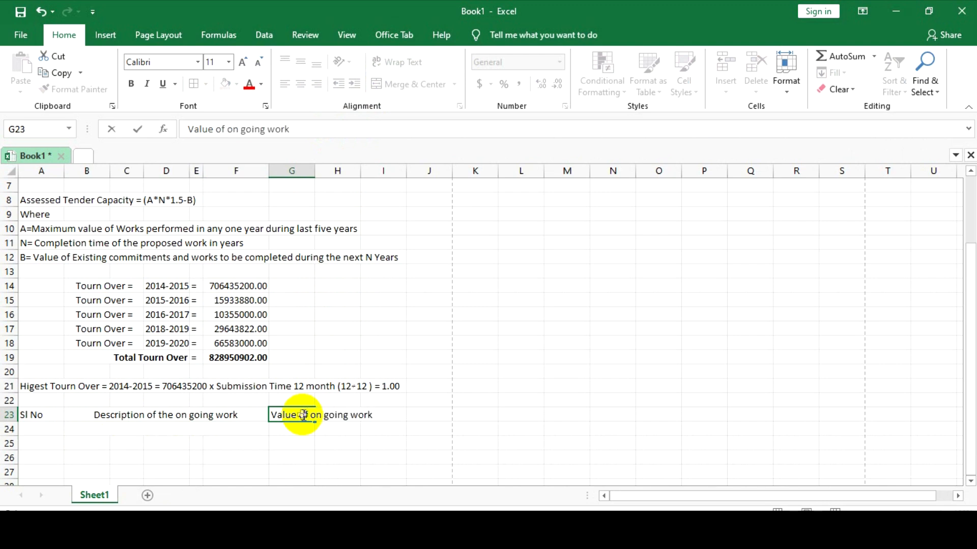
{"action": "key", "text": "Return"}
Step: Insert a line break after Value of in the G23 header so its text wraps within the column
{"action": "left_click", "coordinate": [306, 415]}
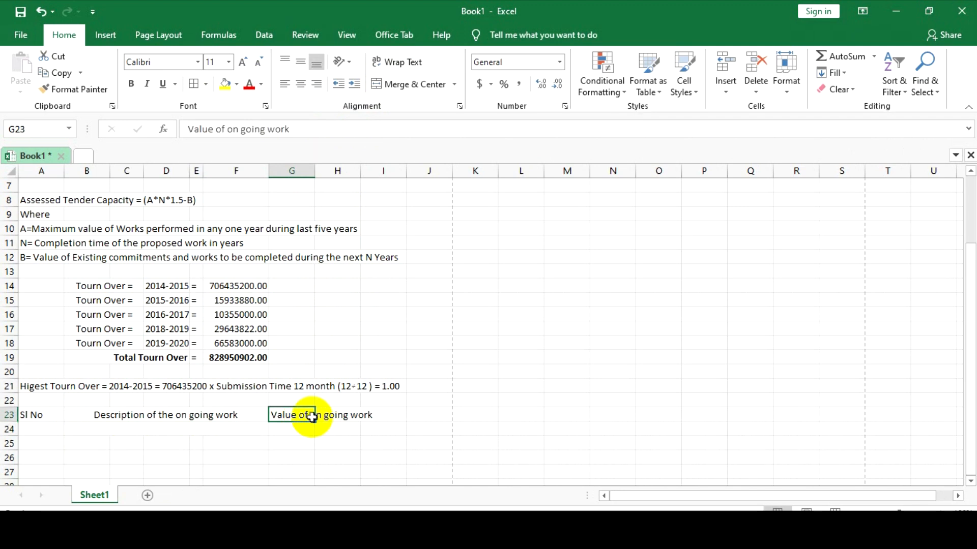
{"action": "double_click", "coordinate": [314, 417]}
{"action": "key", "text": "alt+Return"}
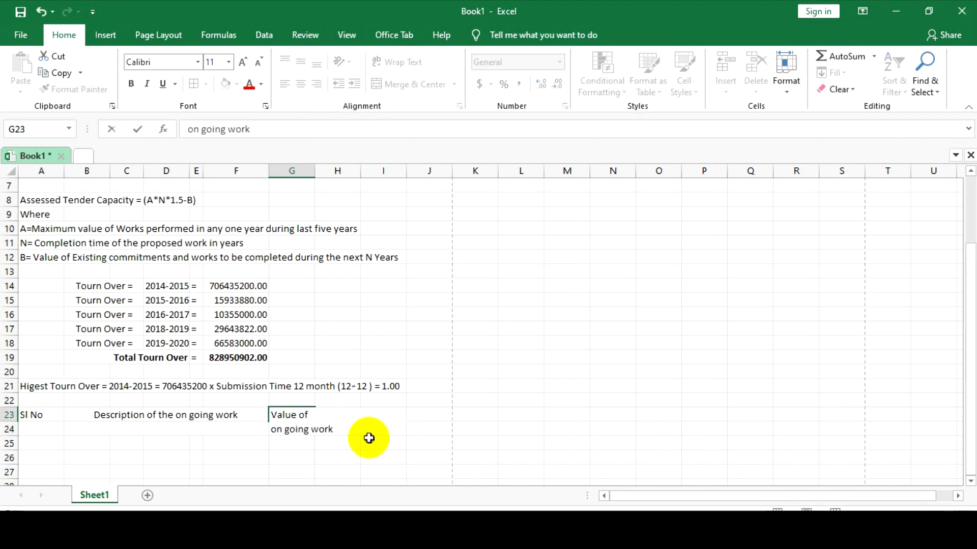
{"action": "left_click_drag", "start_coordinate": [369, 438], "coordinate": [362, 421]}
{"action": "left_click", "coordinate": [356, 422]}
{"action": "left_click", "coordinate": [381, 434]}
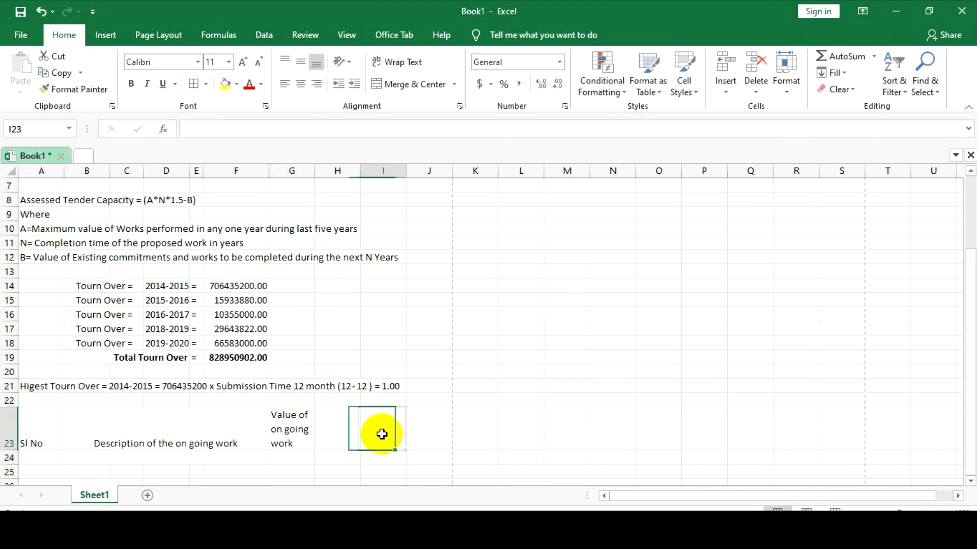
Step: Enter the table header Date of awad in H23
{"action": "left_click", "coordinate": [340, 428]}
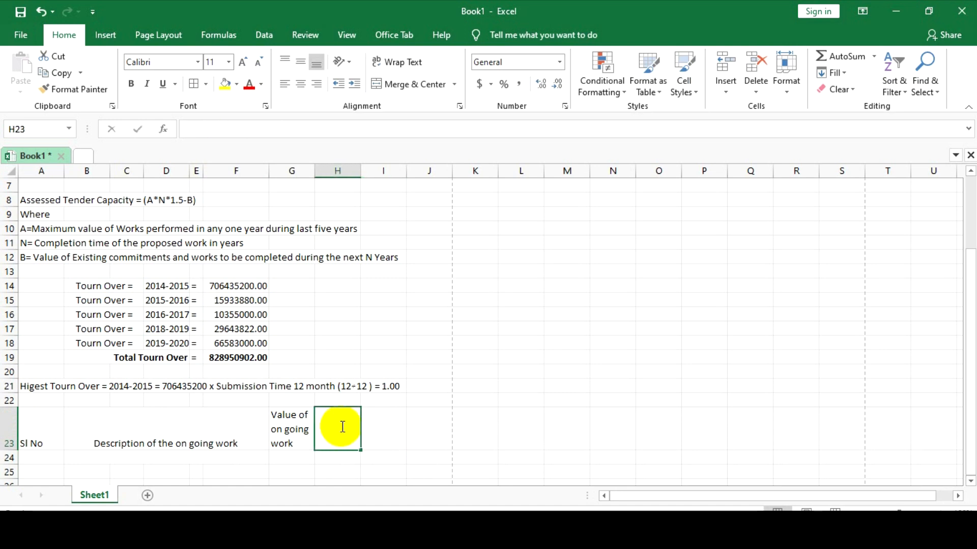
{"action": "type", "text": "Date of Awa"}
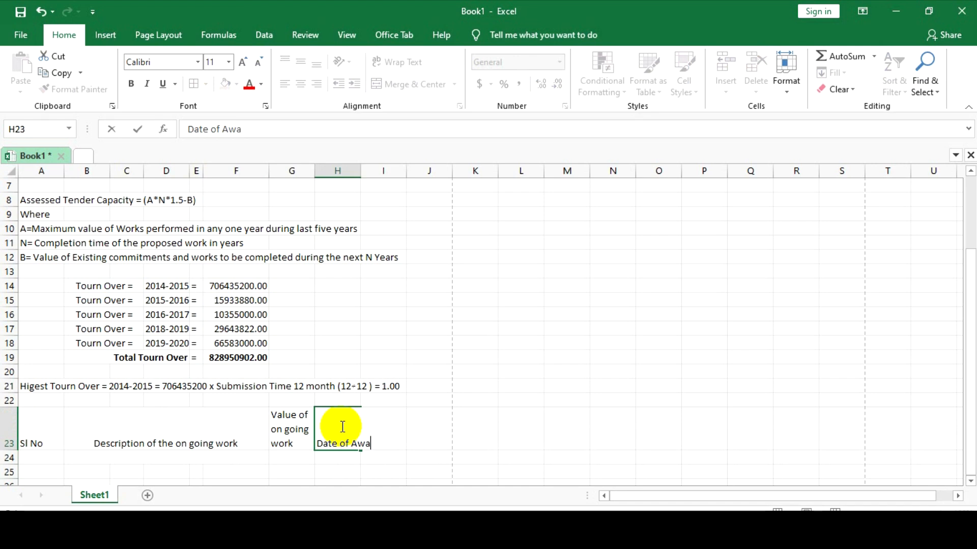
{"action": "key", "text": "BackSpace"}
{"action": "key", "text": "BackSpace"}
{"action": "type", "text": "awaerd"}
{"action": "key", "text": "BackSpace"}
{"action": "key", "text": "BackSpace"}
{"action": "key", "text": "BackSpace"}
{"action": "type", "text": "d"}
{"action": "key", "text": "Tab"}
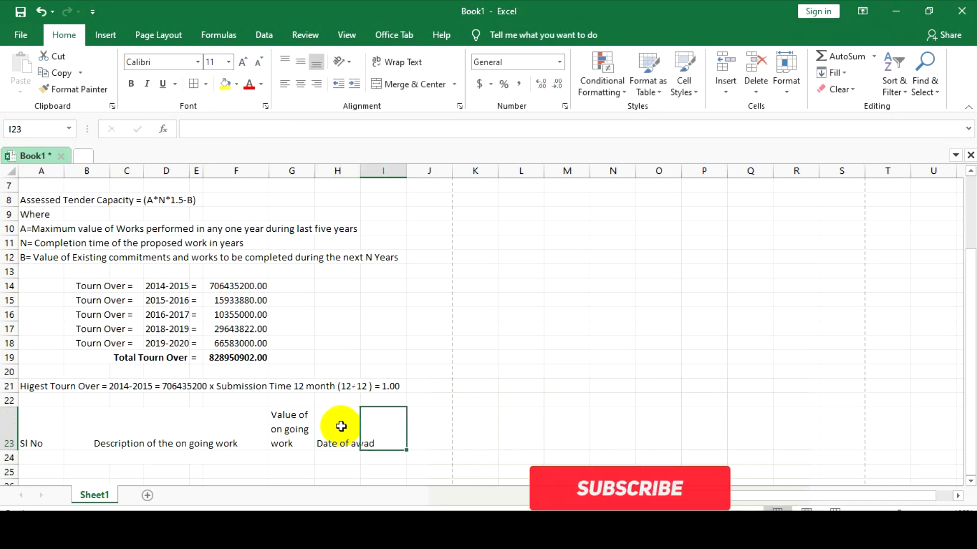
Step: Insert a line break before awad in the H23 header
{"action": "double_click", "coordinate": [349, 444]}
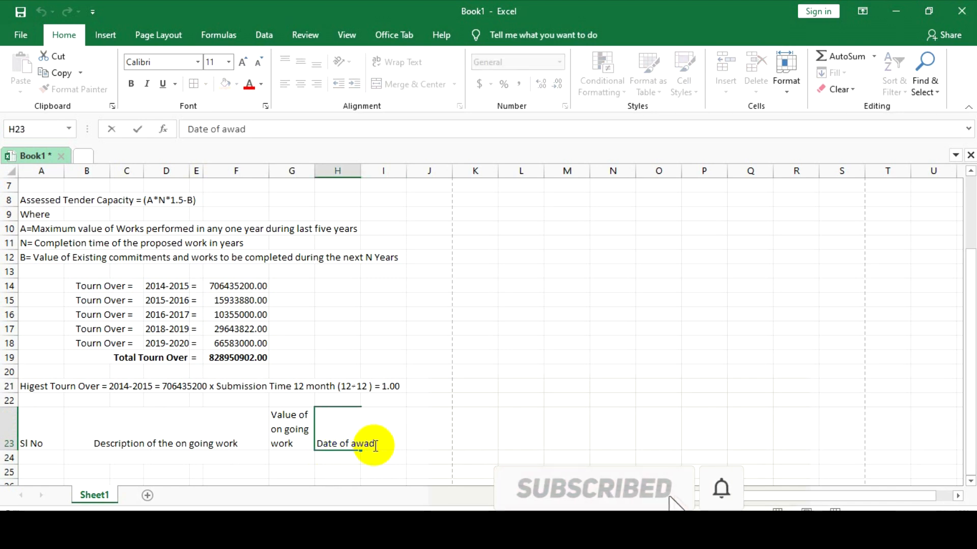
{"action": "key", "text": "alt+Return"}
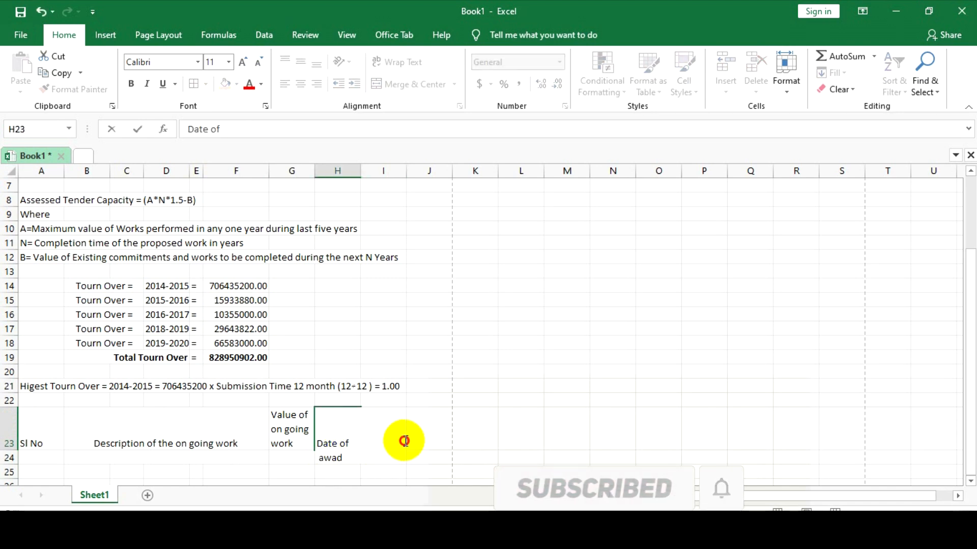
{"action": "left_click", "coordinate": [382, 430]}
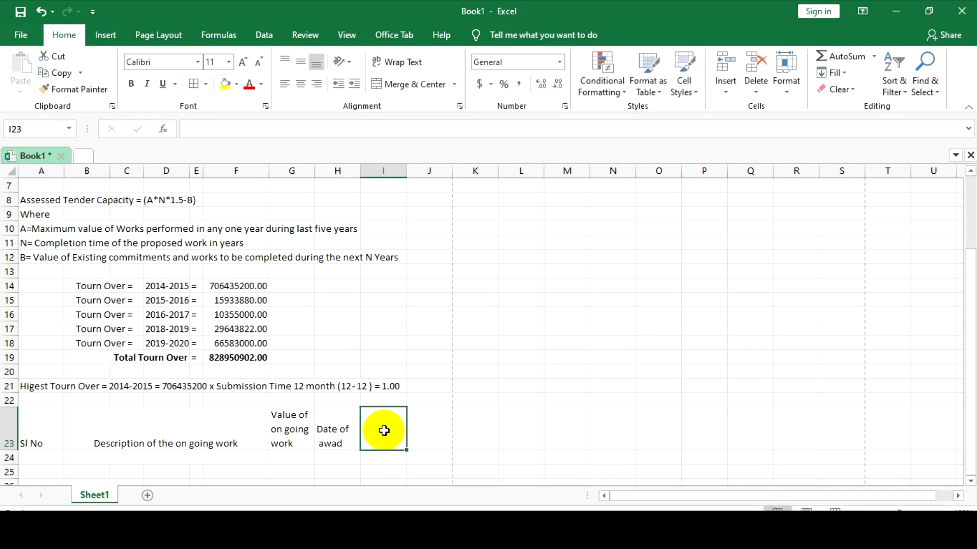
Step: Enter the table header Name of Orginazation in I23, wrapped over several lines
{"action": "double_click", "coordinate": [384, 431]}
{"action": "type", "text": "Name of "}
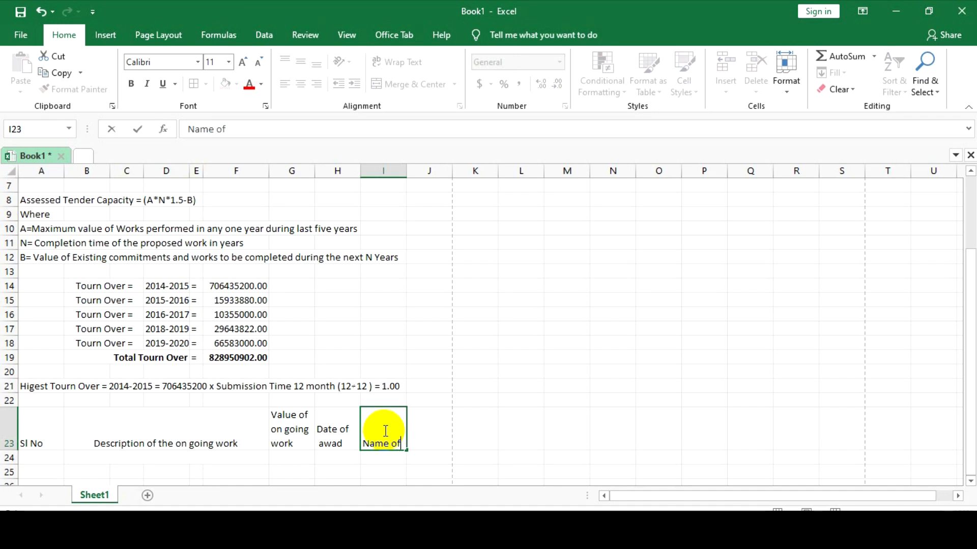
{"action": "type", "text": "Orginazatio"}
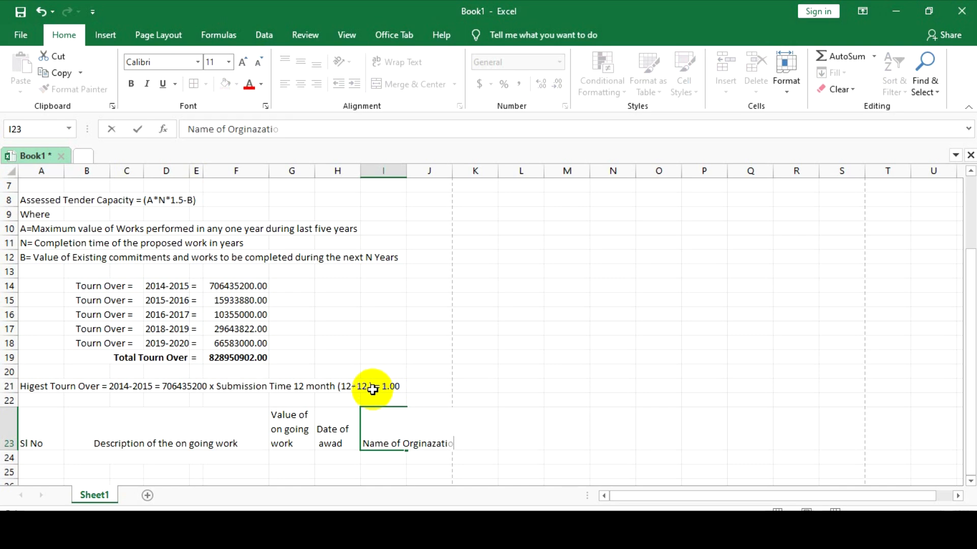
{"action": "type", "text": "n"}
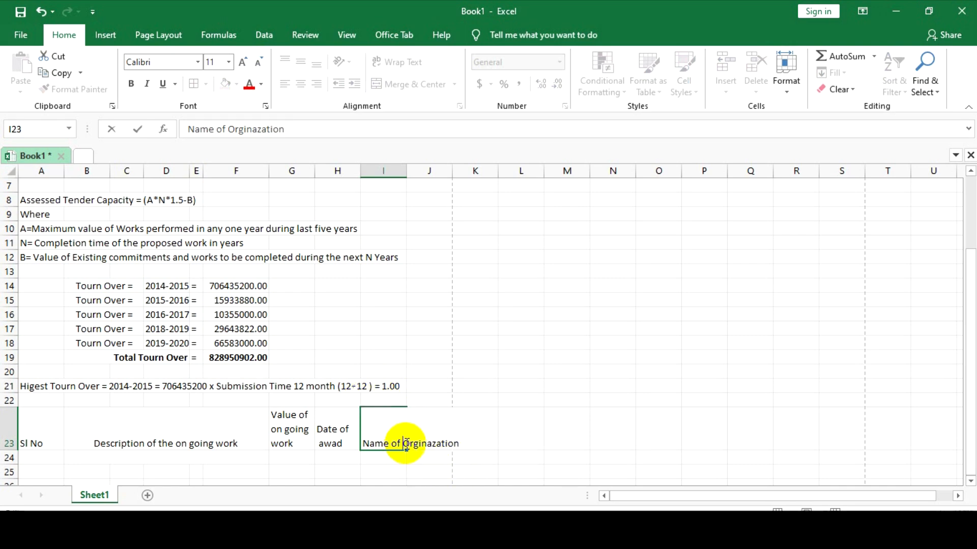
{"action": "left_click", "coordinate": [585, 399]}
Step: Center the table header row A23:J23 horizontally and vertically and make it bold
{"action": "scroll", "coordinate": [279, 436], "scroll_direction": "down", "scroll_amount": 1}
{"action": "left_click_drag", "start_coordinate": [29, 392], "coordinate": [417, 390]}
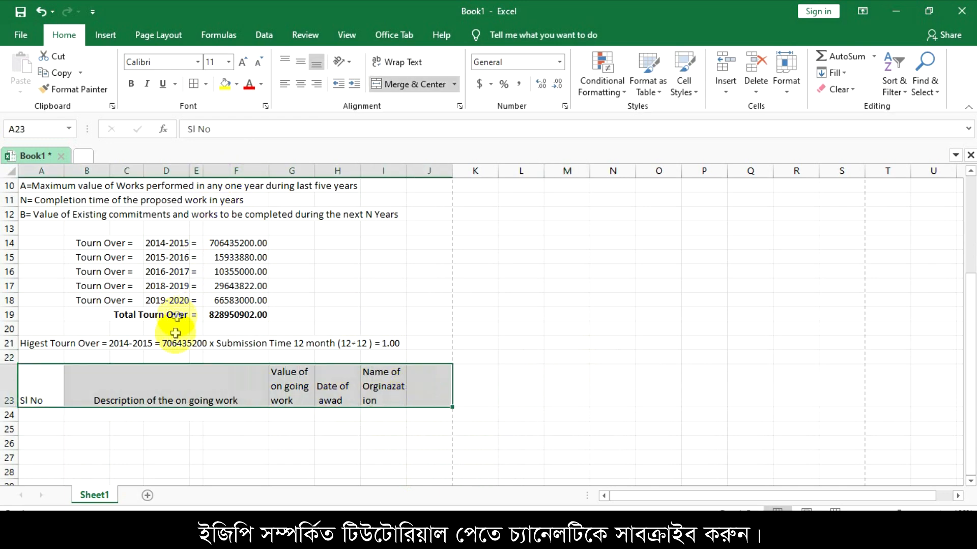
{"action": "right_click", "coordinate": [199, 401]}
{"action": "left_click", "coordinate": [250, 333]}
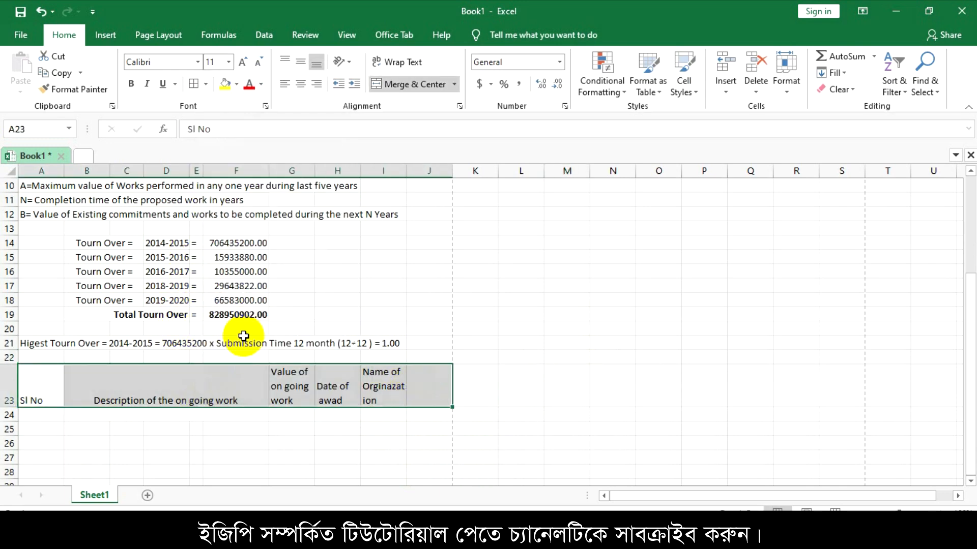
{"action": "left_click", "coordinate": [130, 187]}
{"action": "left_click", "coordinate": [90, 239]}
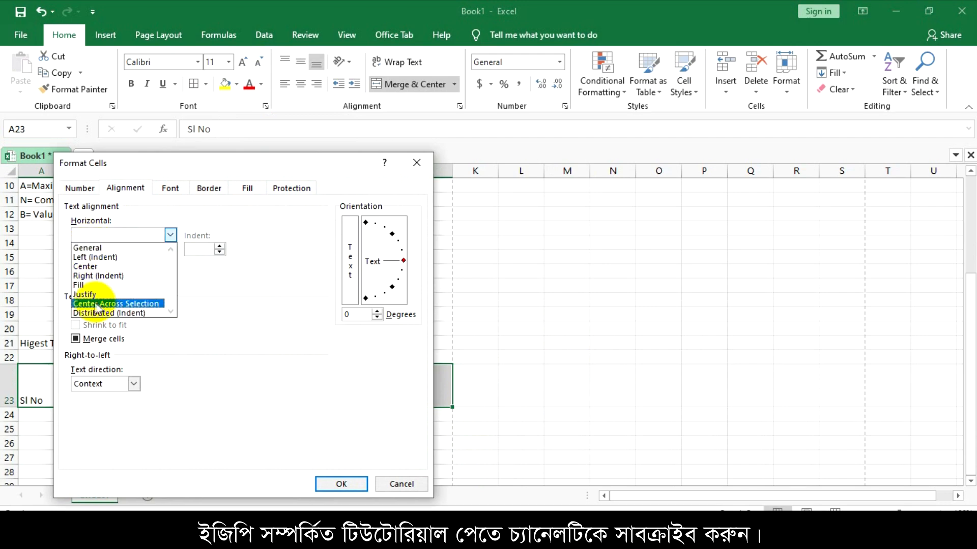
{"action": "left_click", "coordinate": [99, 264]}
{"action": "left_click", "coordinate": [103, 267]}
{"action": "left_click", "coordinate": [89, 285]}
{"action": "left_click", "coordinate": [341, 484]}
{"action": "left_click", "coordinate": [131, 84]}
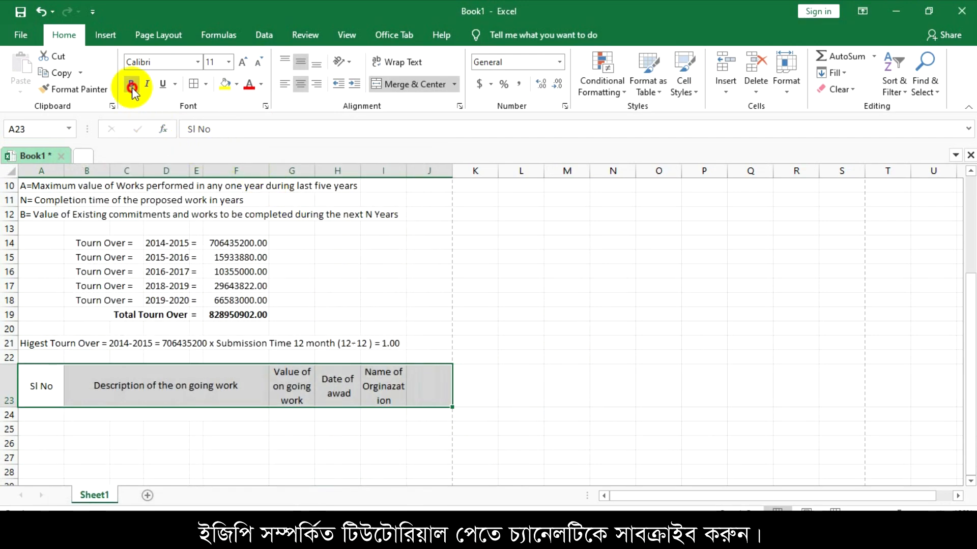
{"action": "left_click", "coordinate": [665, 320]}
Step: Apply inside vertical borders to the first table row, A24:J24
{"action": "left_click", "coordinate": [78, 413]}
{"action": "left_click_drag", "start_coordinate": [183, 413], "coordinate": [430, 415]}
{"action": "left_click", "coordinate": [193, 84]}
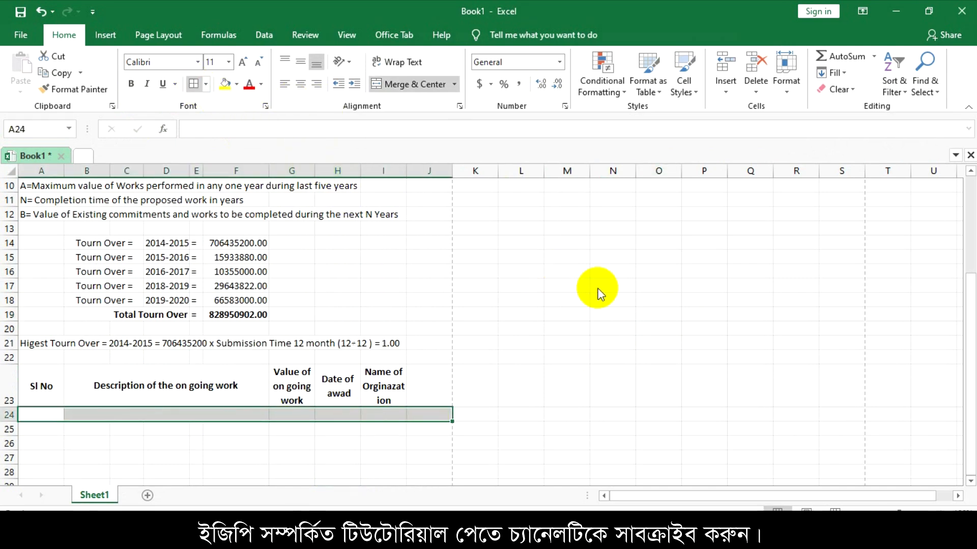
{"action": "left_click", "coordinate": [722, 356]}
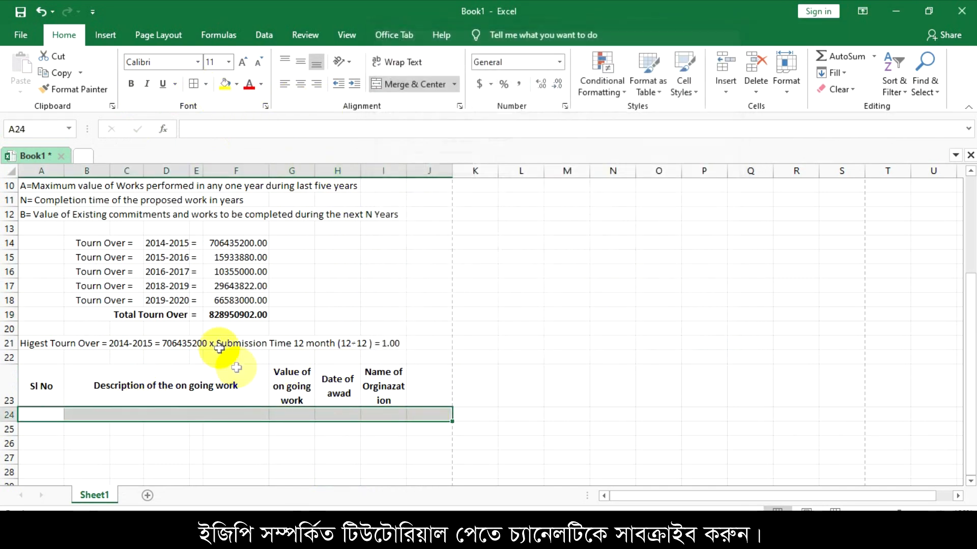
{"action": "left_click", "coordinate": [193, 84]}
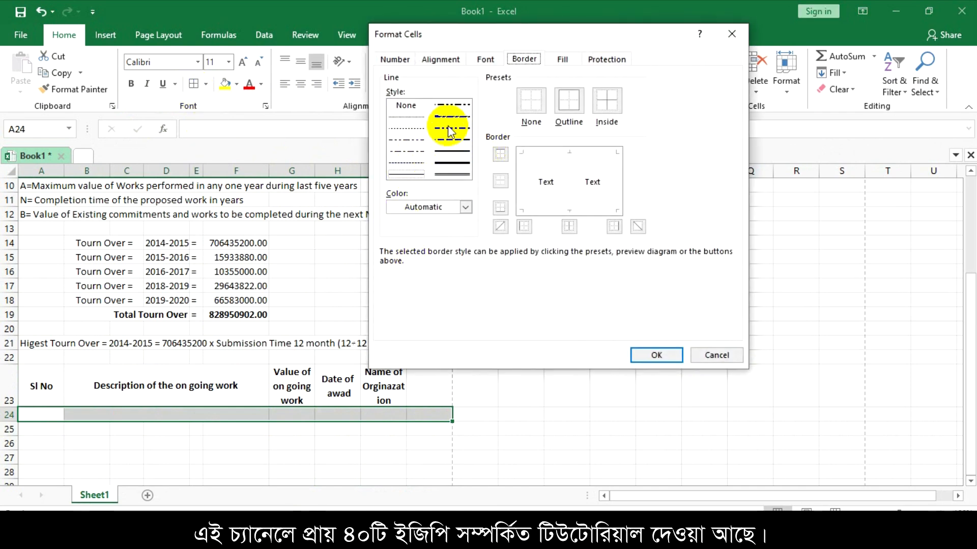
{"action": "left_click", "coordinate": [653, 356]}
{"action": "left_click", "coordinate": [239, 429]}
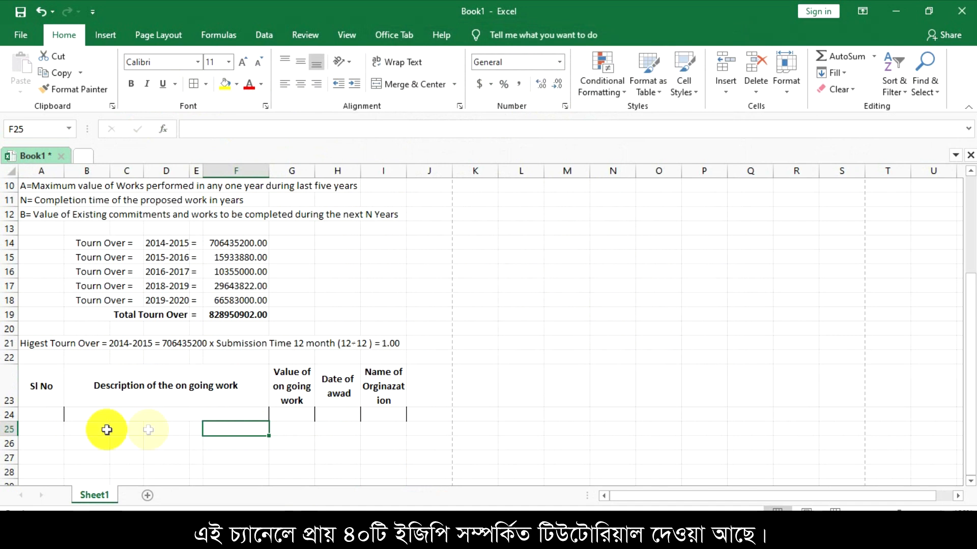
Step: Enter serial number 1 in A24 and the description Construction Work in B24
{"action": "left_click", "coordinate": [48, 412]}
{"action": "type", "text": "1"}
{"action": "key", "text": "Tab"}
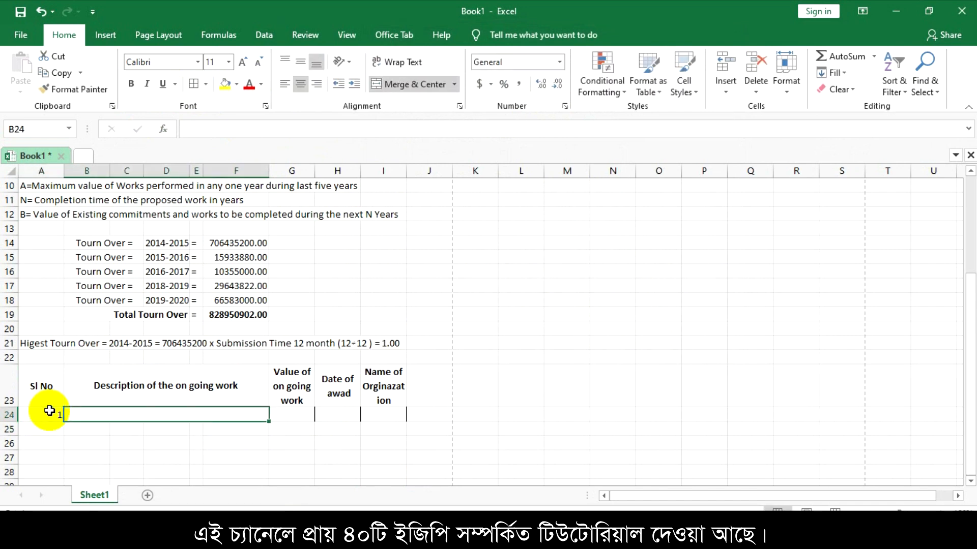
{"action": "type", "text": "Construction Work"}
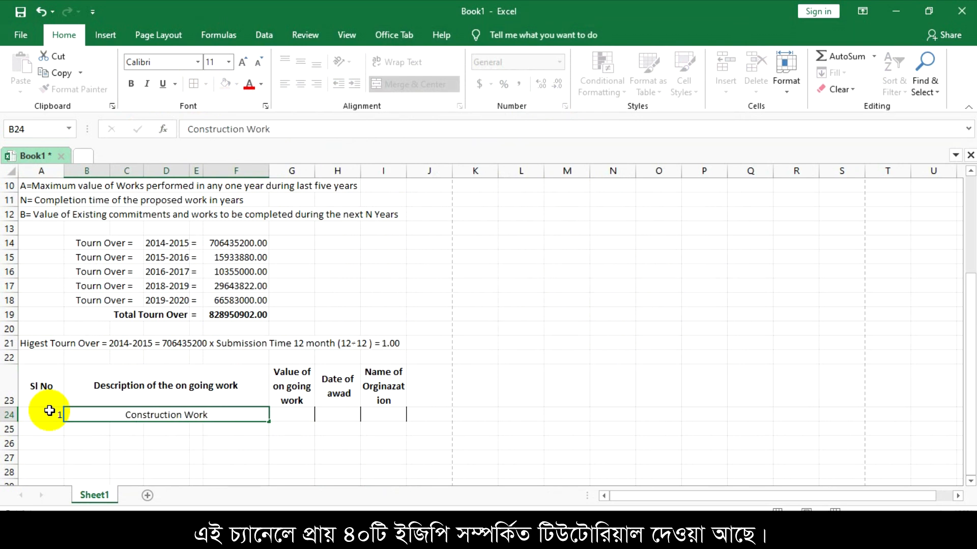
{"action": "key", "text": "Tab"}
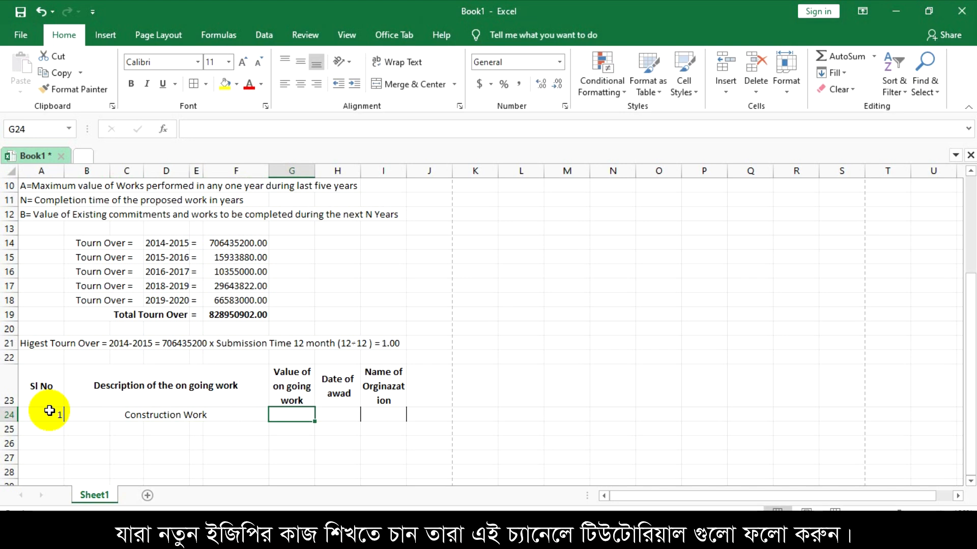
Step: Complete row 24 with the work value 16659391, the award date 26-06-2018 and the organization BWDB
{"action": "type", "text": "16659391."}
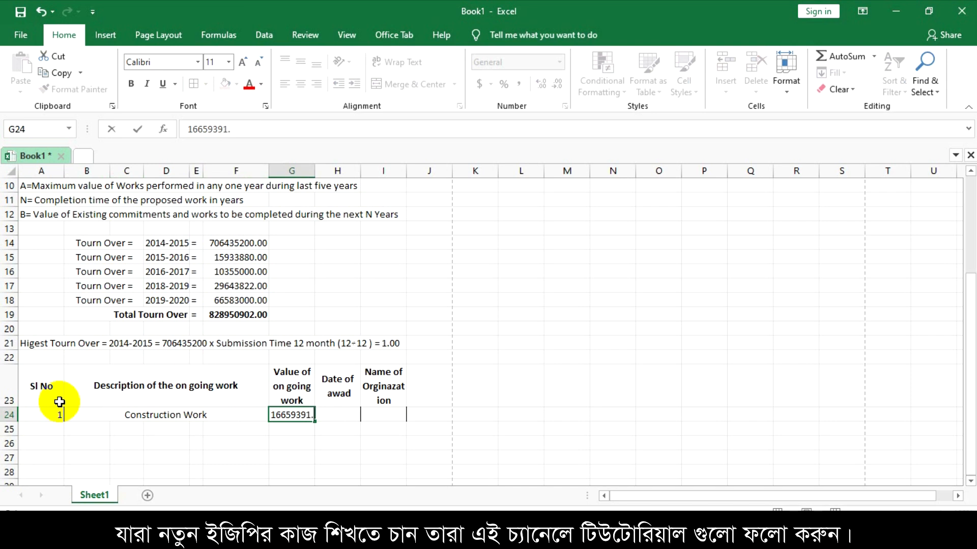
{"action": "key", "text": "Tab"}
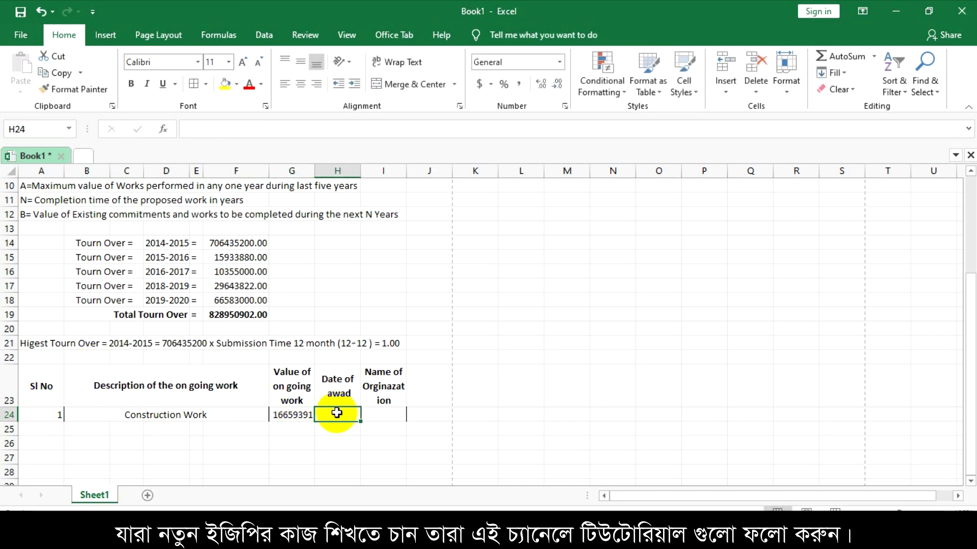
{"action": "type", "text": "26-06-2018"}
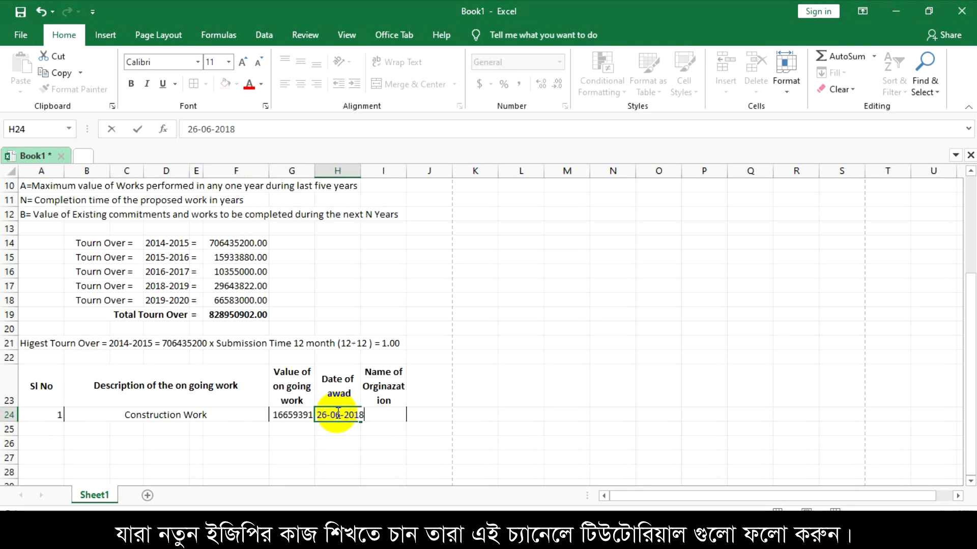
{"action": "key", "text": "Tab"}
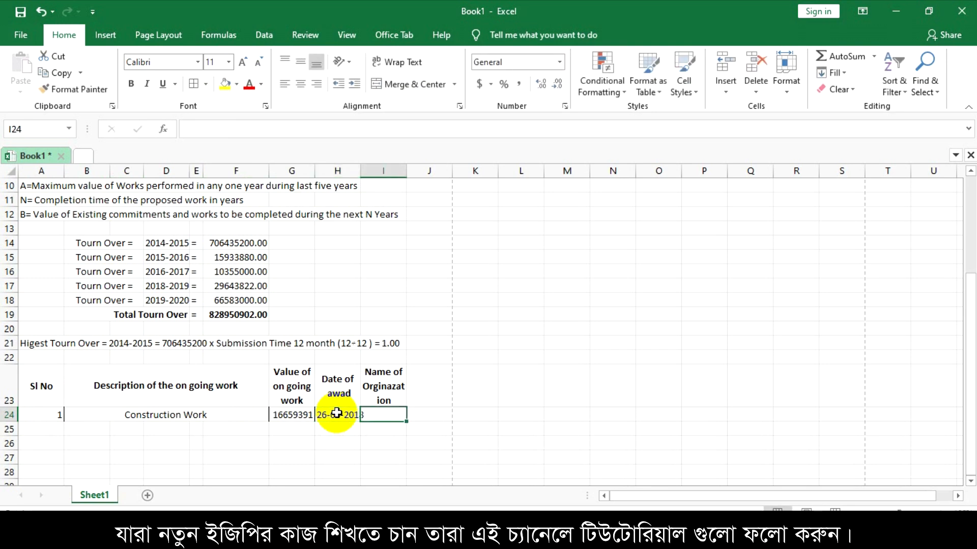
{"action": "type", "text": "BWDB"}
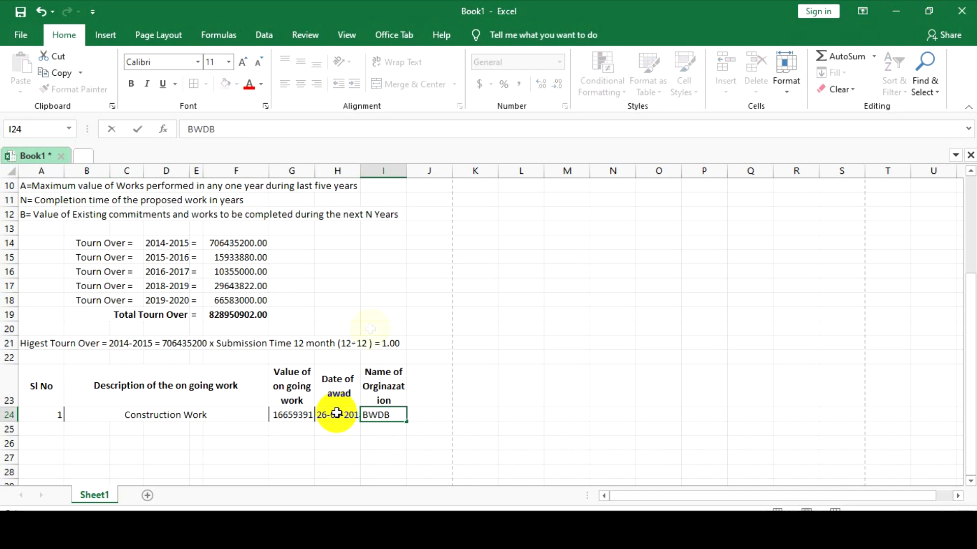
{"action": "left_click", "coordinate": [663, 383]}
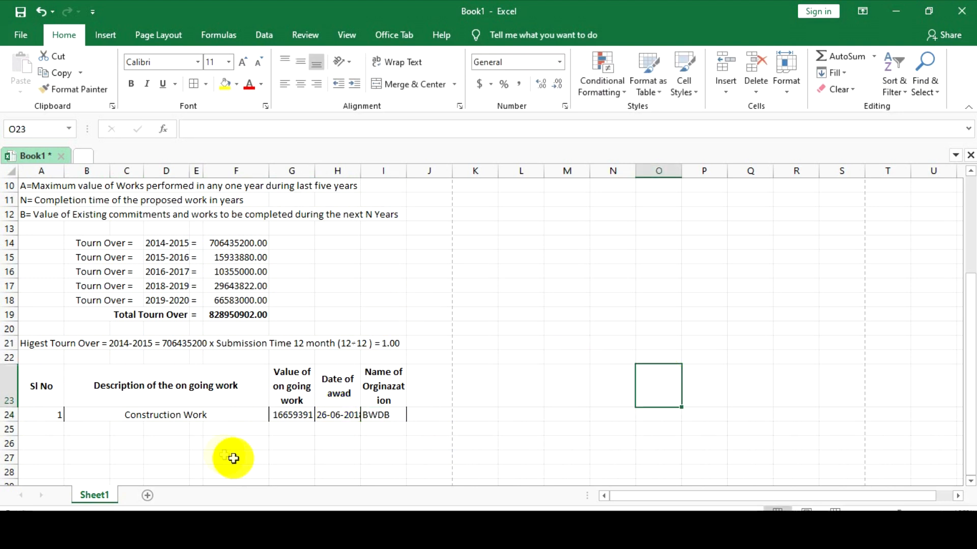
Step: Apply outline and inside borders with a thin solid line to the first table row, A24:J24
{"action": "left_click_drag", "start_coordinate": [56, 415], "coordinate": [420, 418]}
{"action": "left_click", "coordinate": [194, 84]}
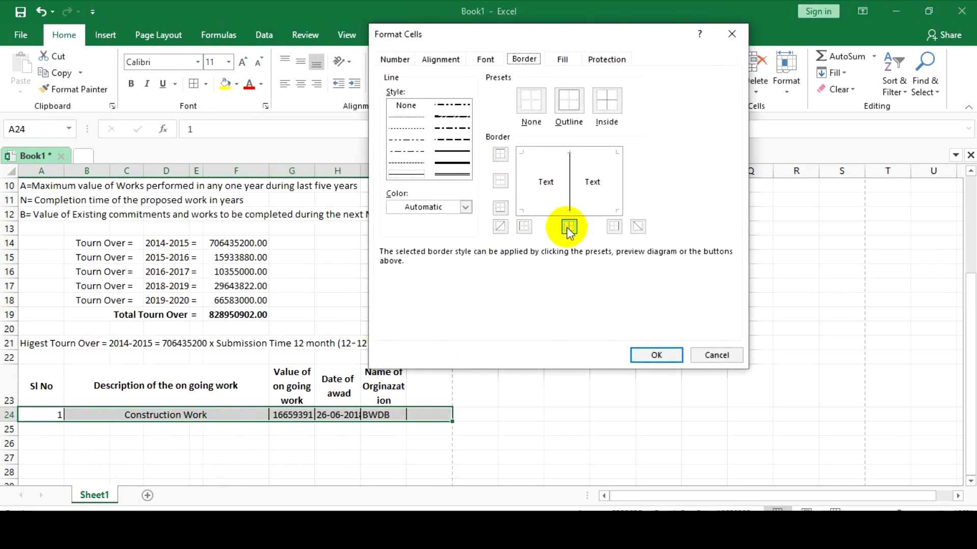
{"action": "left_click", "coordinate": [609, 100]}
{"action": "left_click", "coordinate": [568, 227]}
{"action": "left_click", "coordinate": [406, 174]}
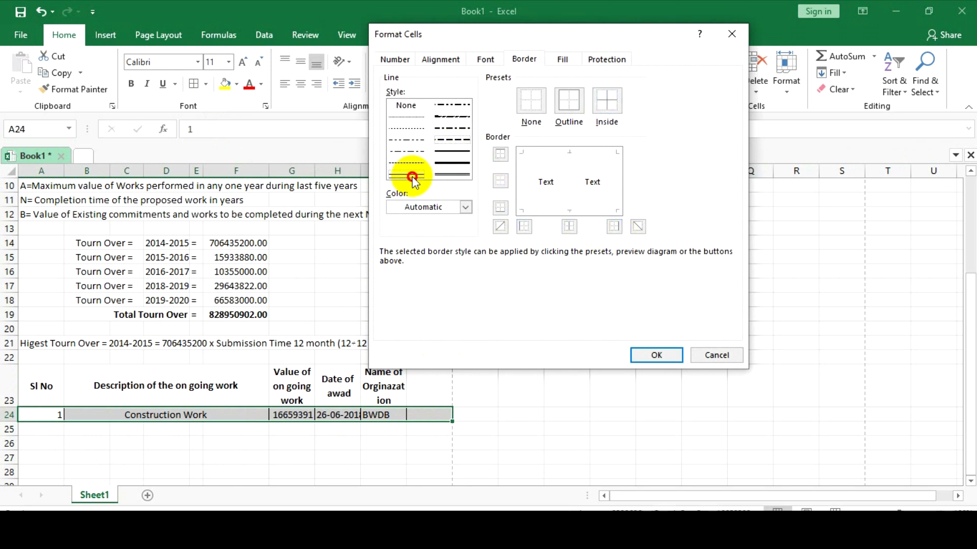
{"action": "left_click", "coordinate": [569, 100]}
{"action": "left_click", "coordinate": [606, 103]}
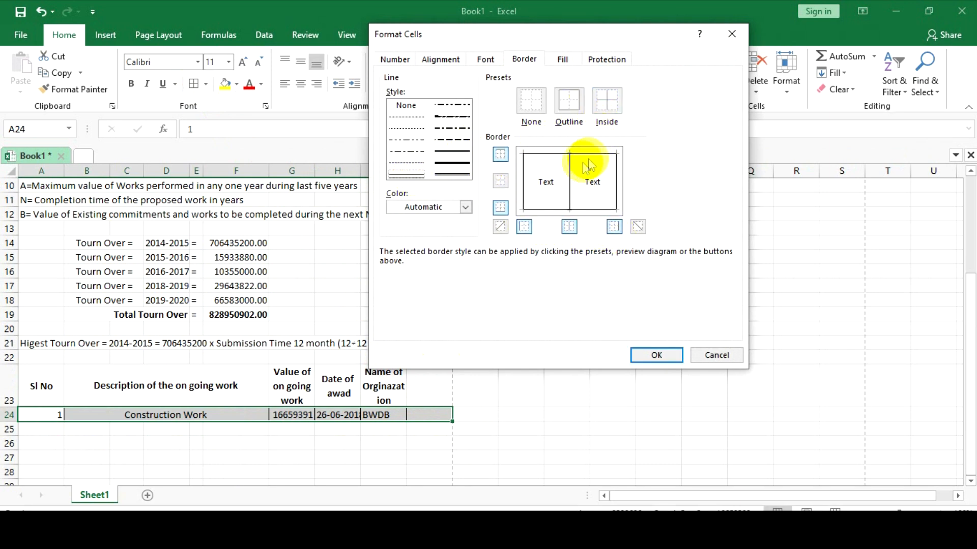
{"action": "left_click", "coordinate": [656, 355]}
{"action": "left_click", "coordinate": [612, 385]}
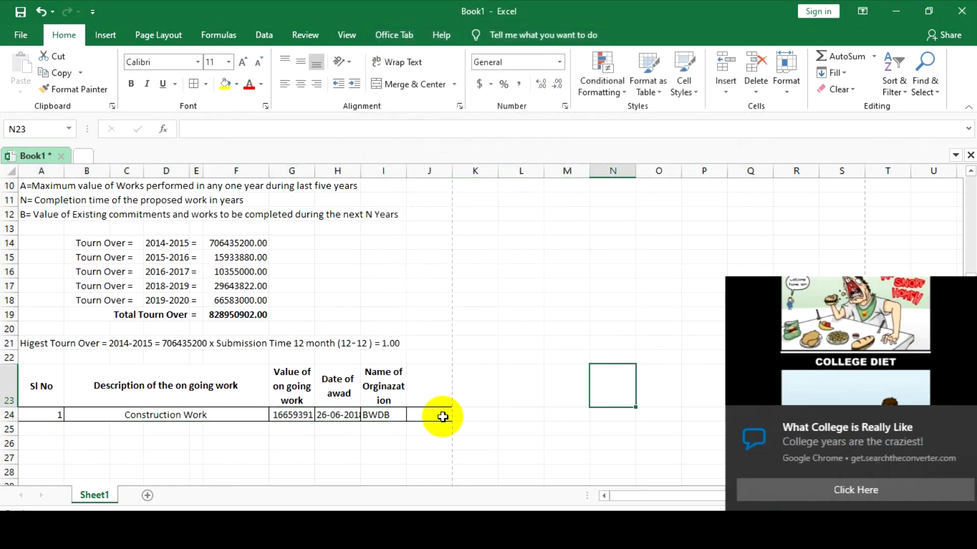
Step: Add the column heading Remarks in J23 of the ongoing works table
{"action": "left_click", "coordinate": [441, 416]}
{"action": "left_click", "coordinate": [434, 387]}
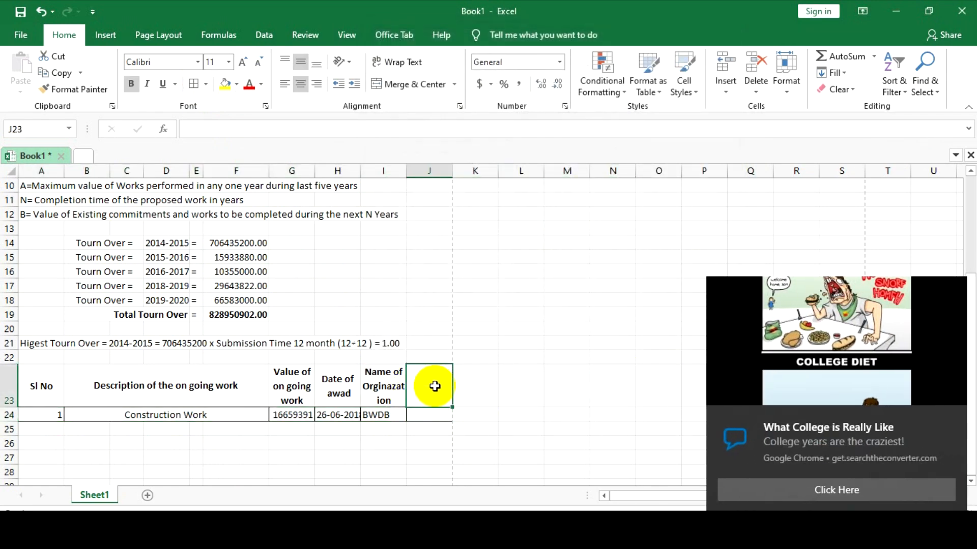
{"action": "type", "text": "Remarks"}
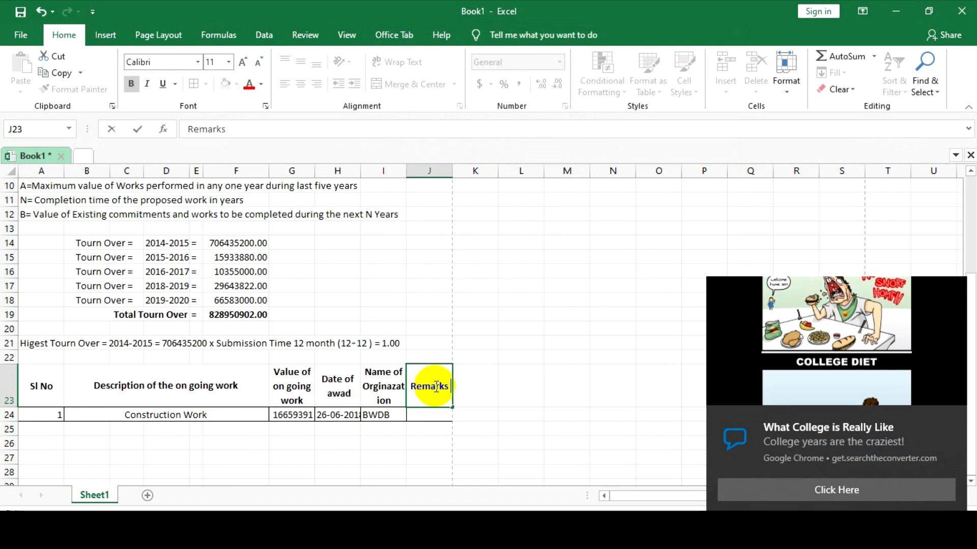
{"action": "left_click", "coordinate": [529, 414]}
Step: Apply inside borders across the table's header and first data row, A23:J24
{"action": "left_click_drag", "start_coordinate": [39, 386], "coordinate": [426, 408]}
{"action": "left_click", "coordinate": [193, 84]}
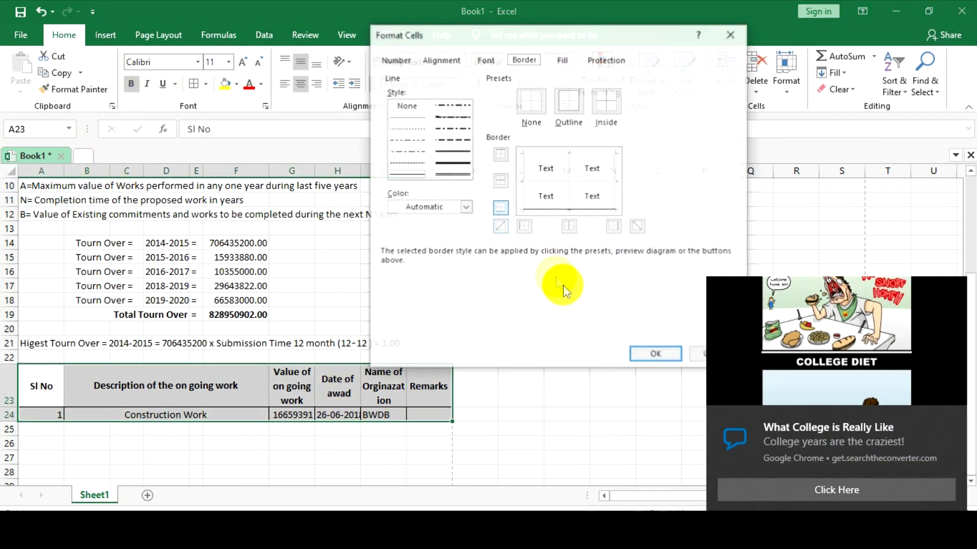
{"action": "left_click", "coordinate": [608, 100]}
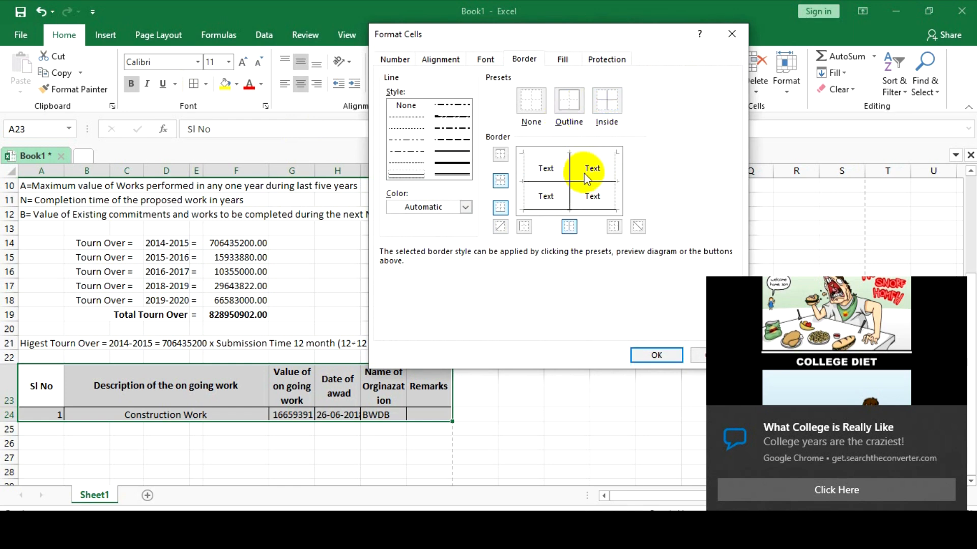
{"action": "left_click", "coordinate": [661, 357]}
{"action": "left_click_drag", "start_coordinate": [564, 358], "coordinate": [563, 372]}
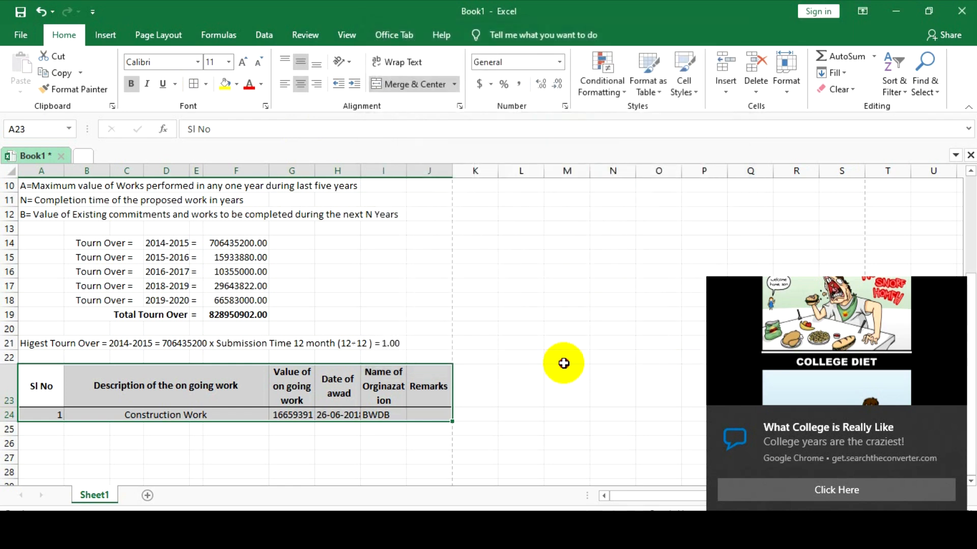
Step: Review the column headings of the ongoing works table in row 23
{"action": "left_click_drag", "start_coordinate": [35, 386], "coordinate": [433, 392]}
{"action": "left_click", "coordinate": [574, 352]}
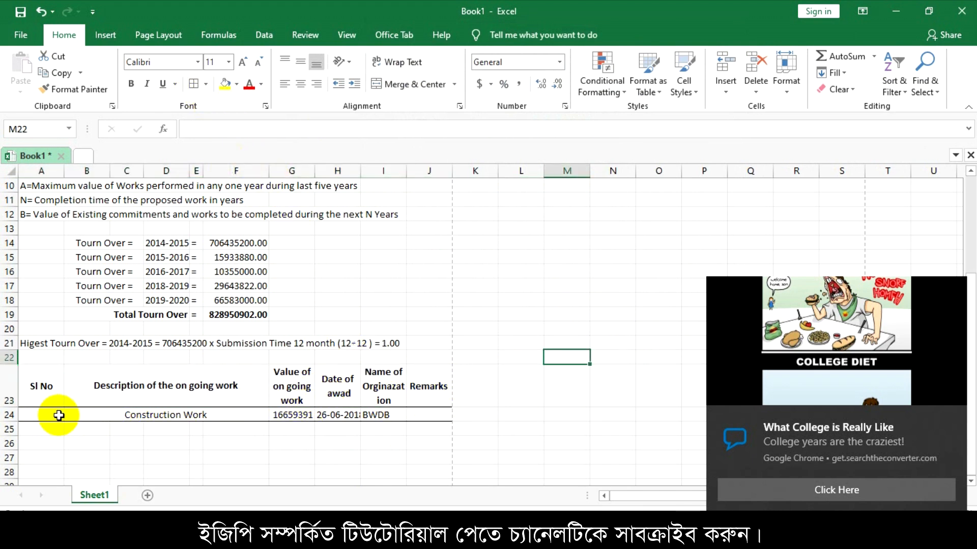
{"action": "left_click", "coordinate": [33, 395]}
{"action": "left_click", "coordinate": [104, 382]}
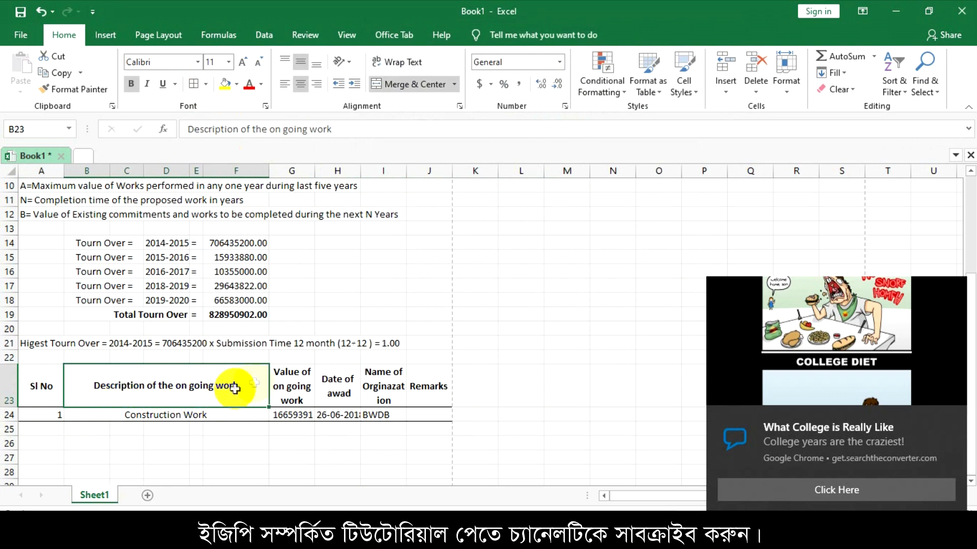
{"action": "left_click", "coordinate": [279, 372]}
{"action": "left_click", "coordinate": [326, 378]}
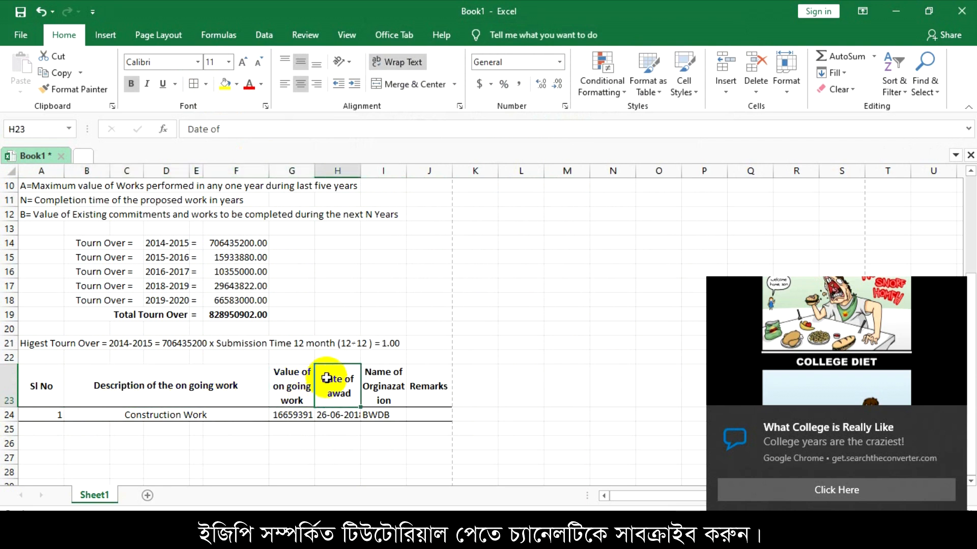
{"action": "left_click", "coordinate": [435, 384]}
{"action": "left_click", "coordinate": [516, 384]}
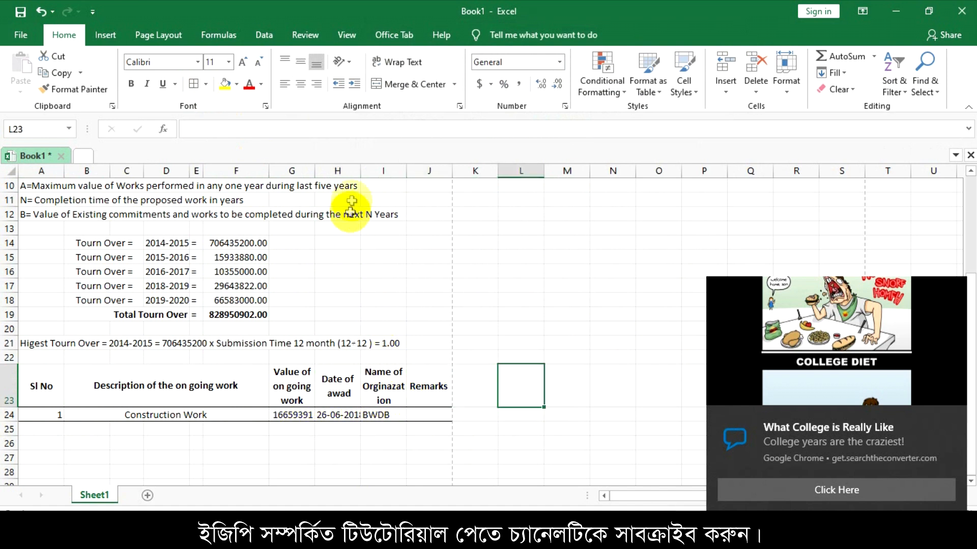
Step: Widen column H to fit the full award date and center the serial number in A24
{"action": "left_click_drag", "start_coordinate": [360, 171], "coordinate": [382, 168]}
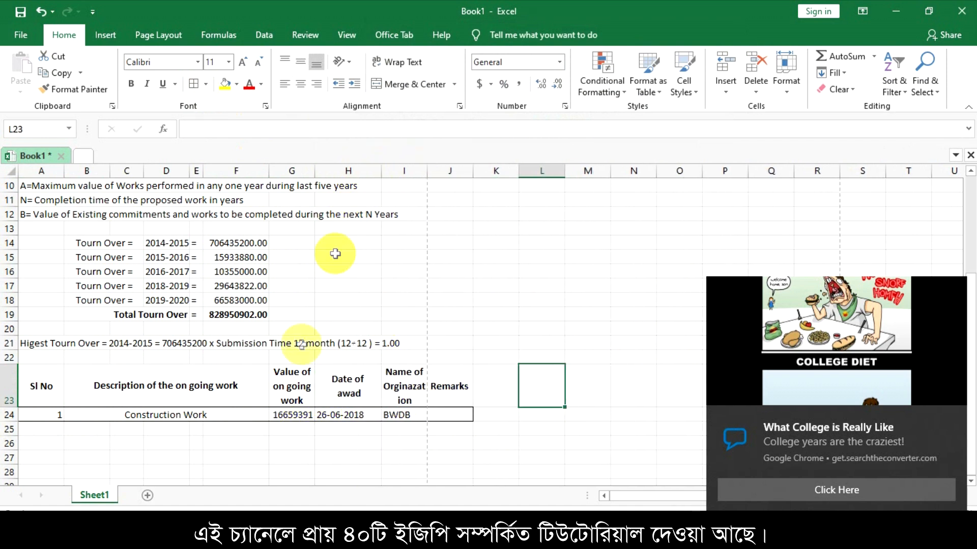
{"action": "left_click", "coordinate": [48, 428]}
{"action": "left_click", "coordinate": [53, 413]}
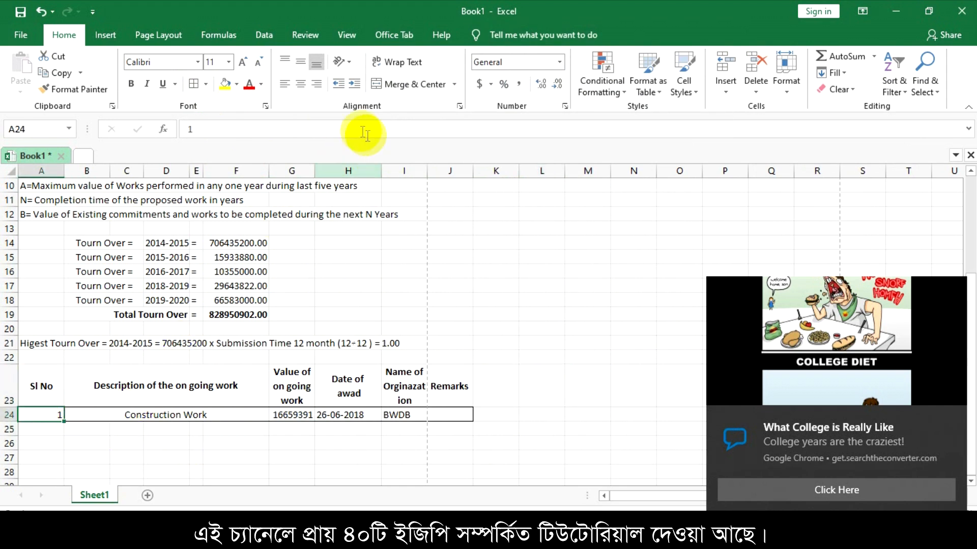
{"action": "left_click", "coordinate": [301, 84]}
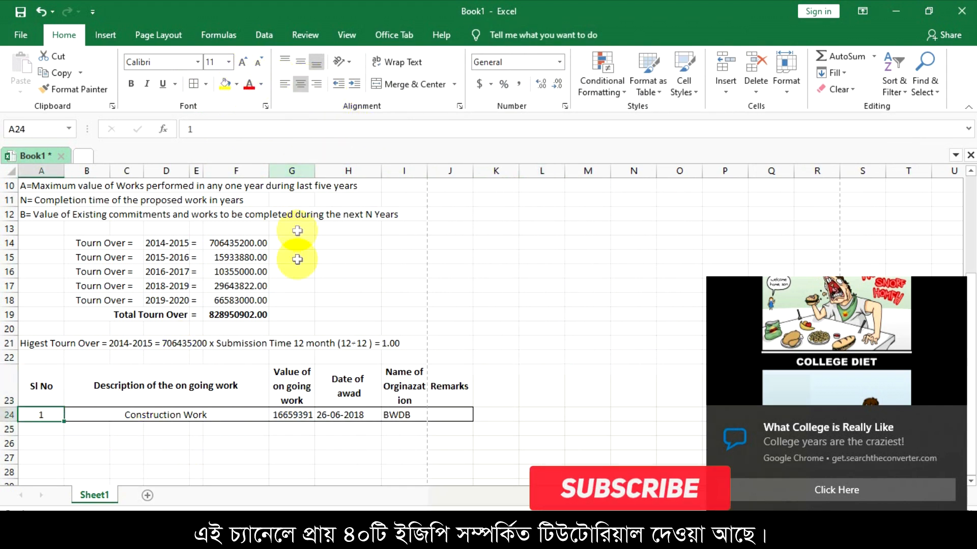
{"action": "left_click", "coordinate": [420, 269]}
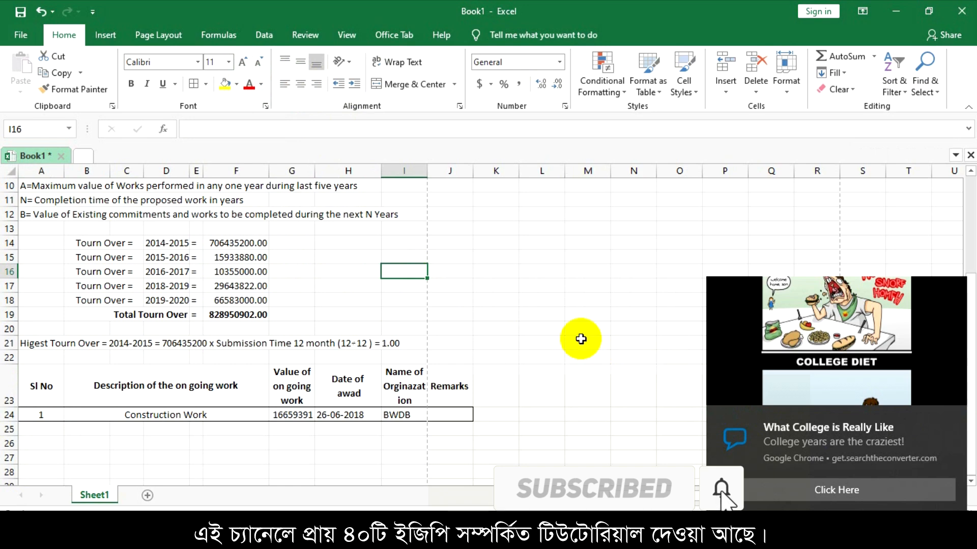
Step: Enter the label Higest Tourn Over in A27 below the ongoing works table
{"action": "scroll", "coordinate": [409, 376], "scroll_direction": "down", "scroll_amount": 1}
{"action": "scroll", "coordinate": [409, 375], "scroll_direction": "down", "scroll_amount": 1}
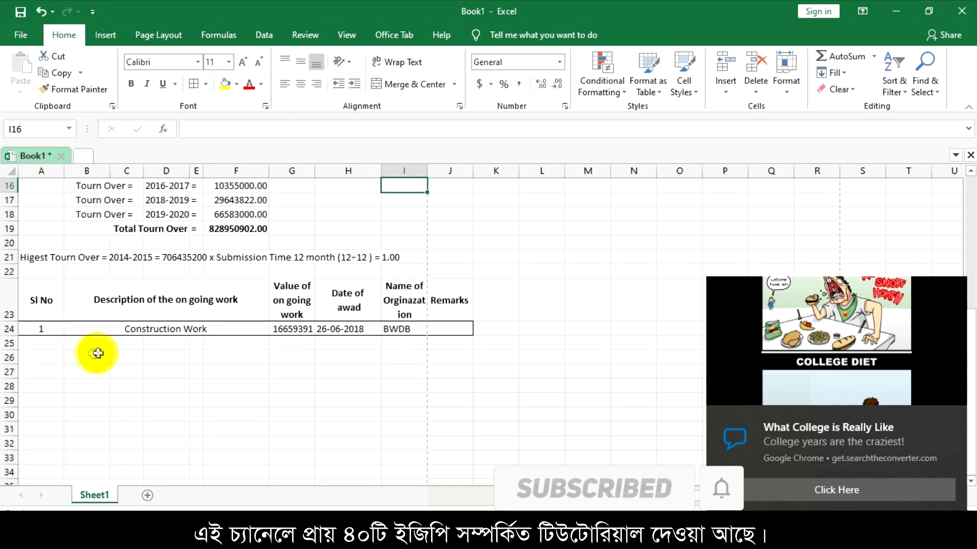
{"action": "left_click", "coordinate": [53, 370]}
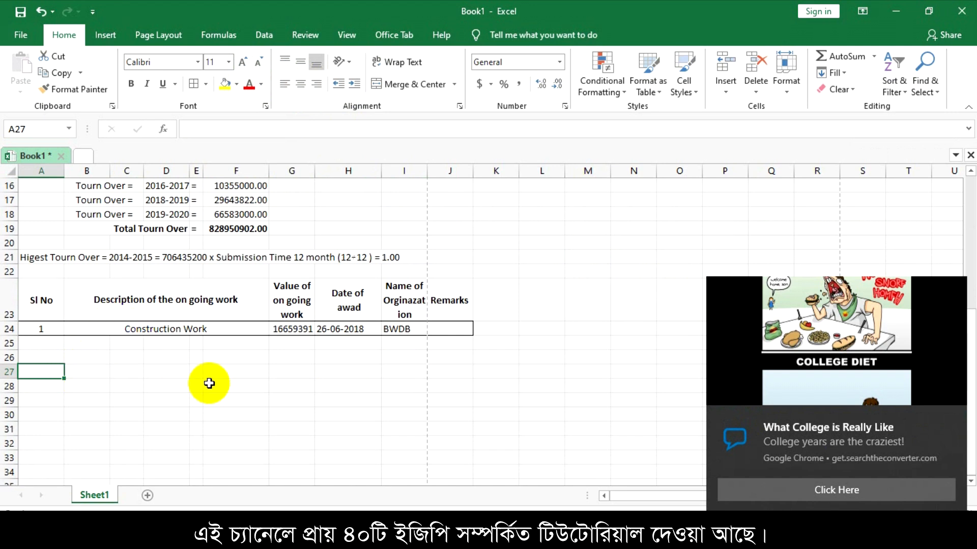
{"action": "type", "text": "Hi"}
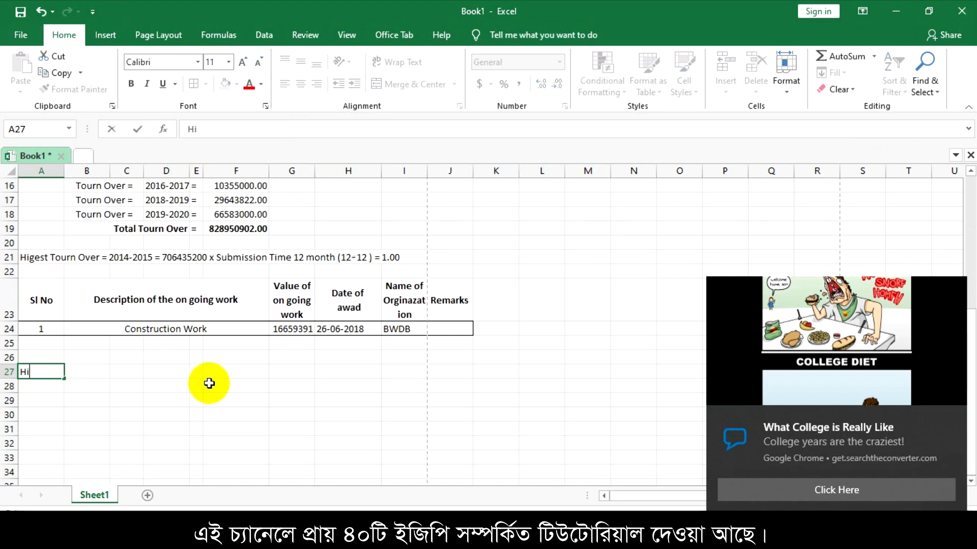
{"action": "type", "text": "gest Tourn O"}
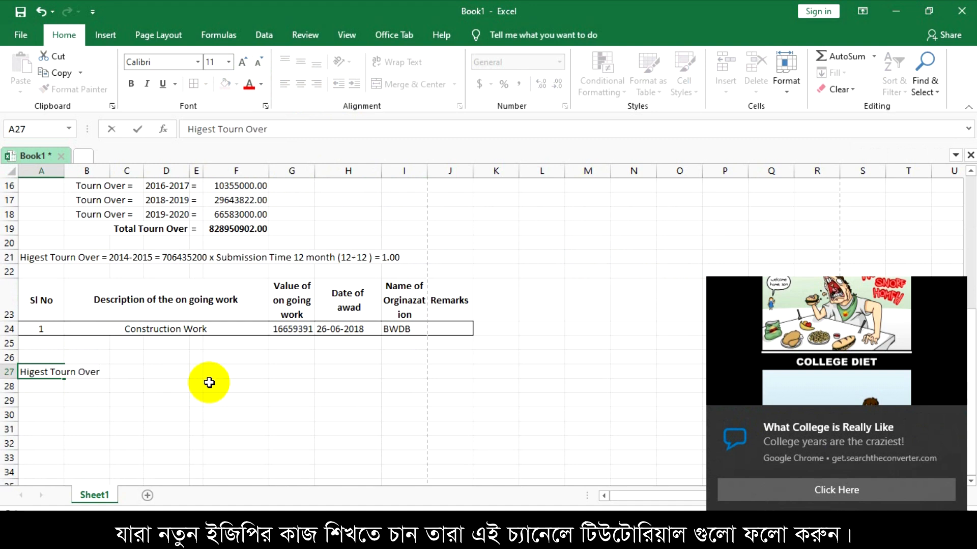
{"action": "type", "text": "ver"}
Step: Link C27 to the 2014-2015 turnover with =F14, and merge and center it across C27:D27
{"action": "left_click", "coordinate": [133, 373]}
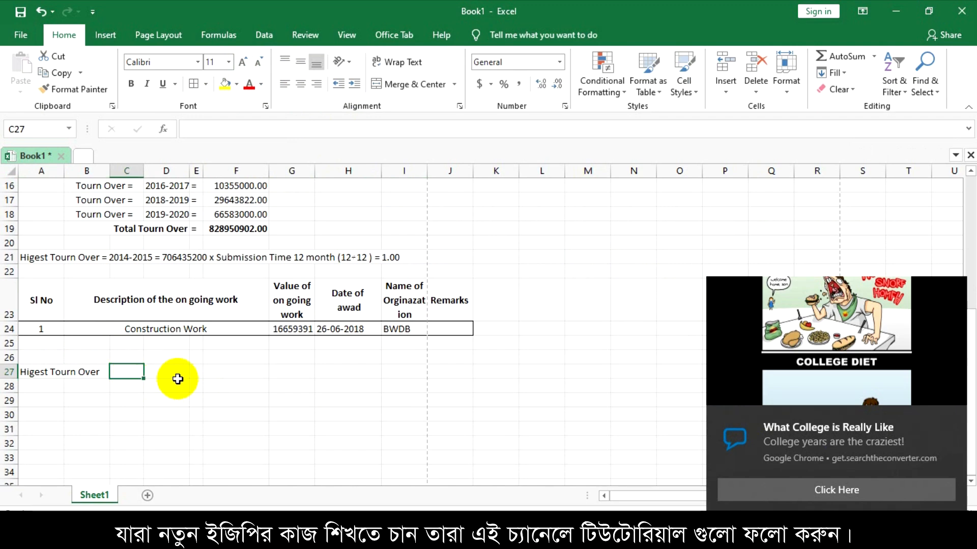
{"action": "type", "text": "="}
{"action": "scroll", "coordinate": [207, 399], "scroll_direction": "up", "scroll_amount": 1}
{"action": "left_click", "coordinate": [223, 199]}
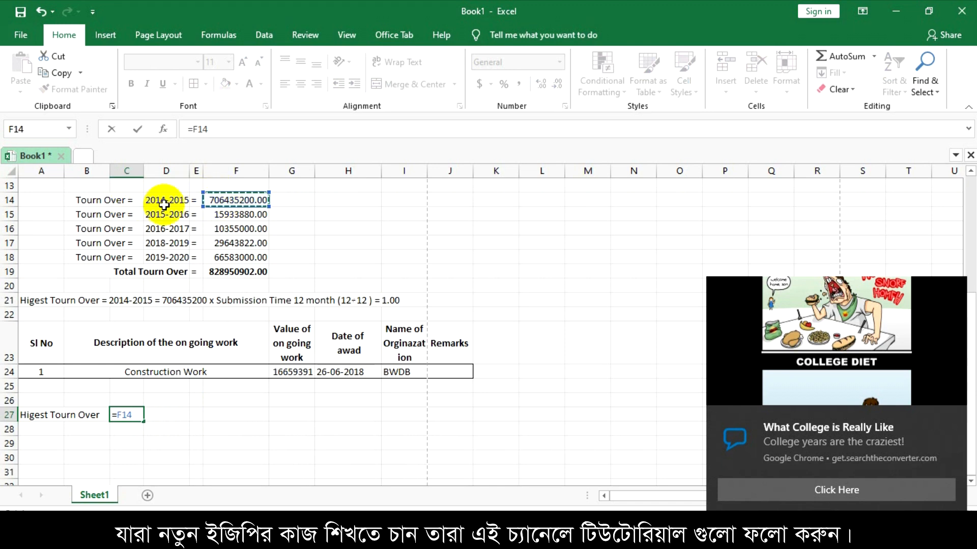
{"action": "key", "text": "Return"}
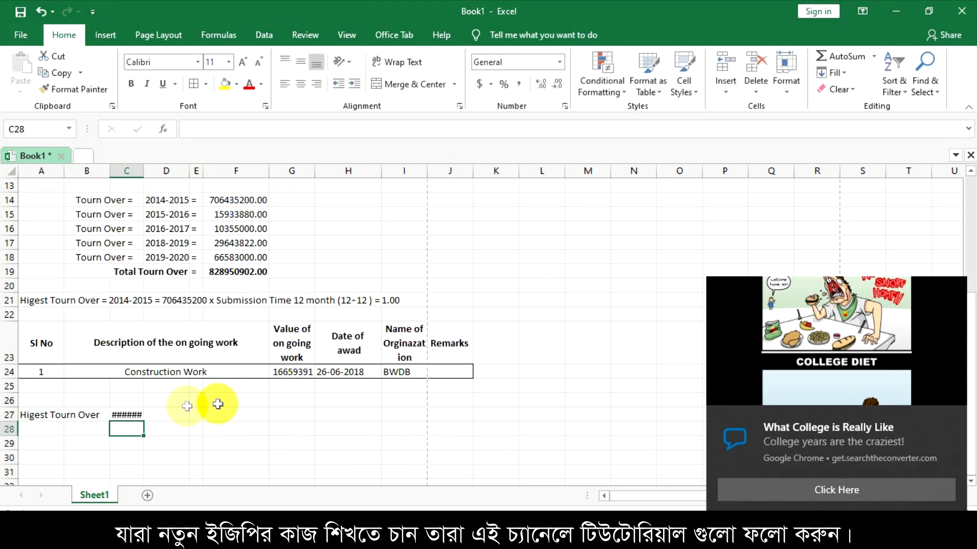
{"action": "left_click_drag", "start_coordinate": [131, 414], "coordinate": [154, 414]}
{"action": "left_click", "coordinate": [407, 84]}
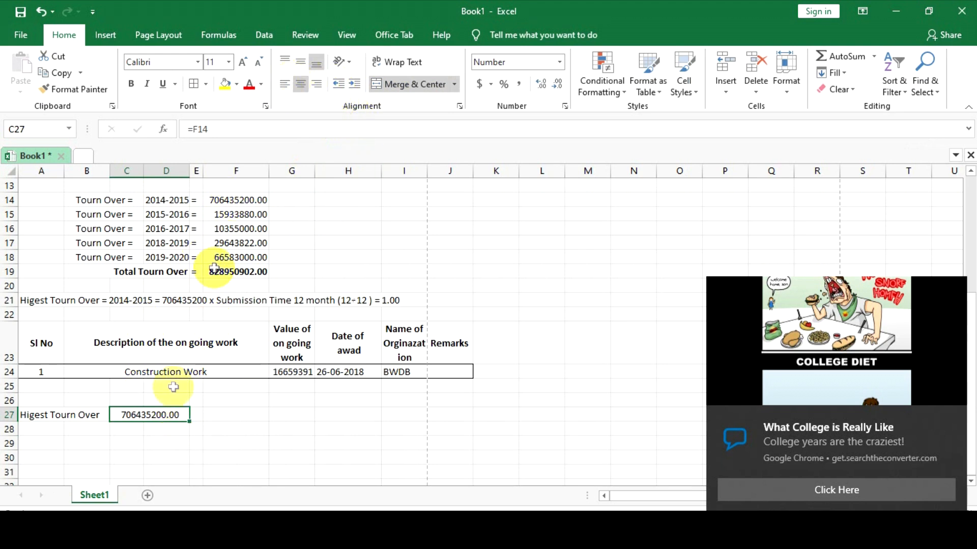
{"action": "left_click", "coordinate": [127, 429]}
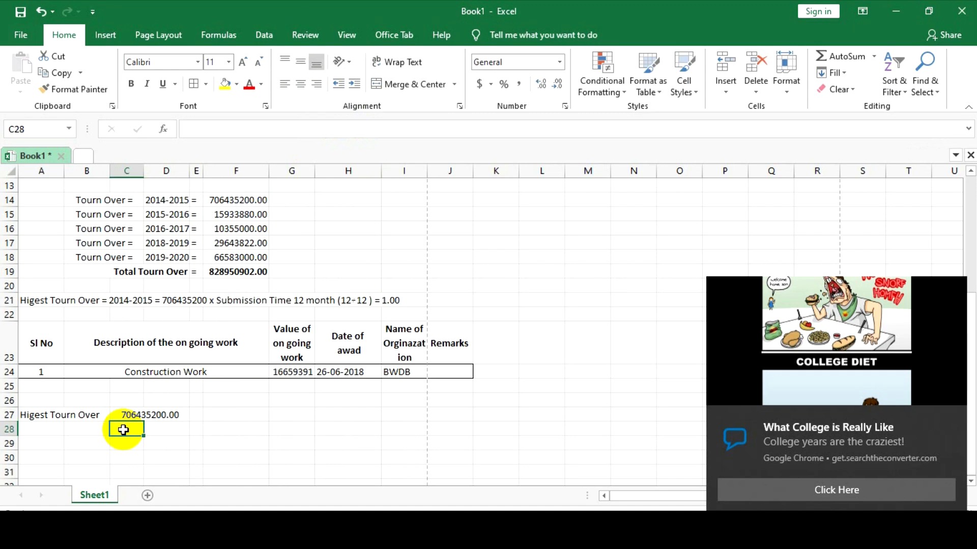
{"action": "left_click", "coordinate": [198, 415]}
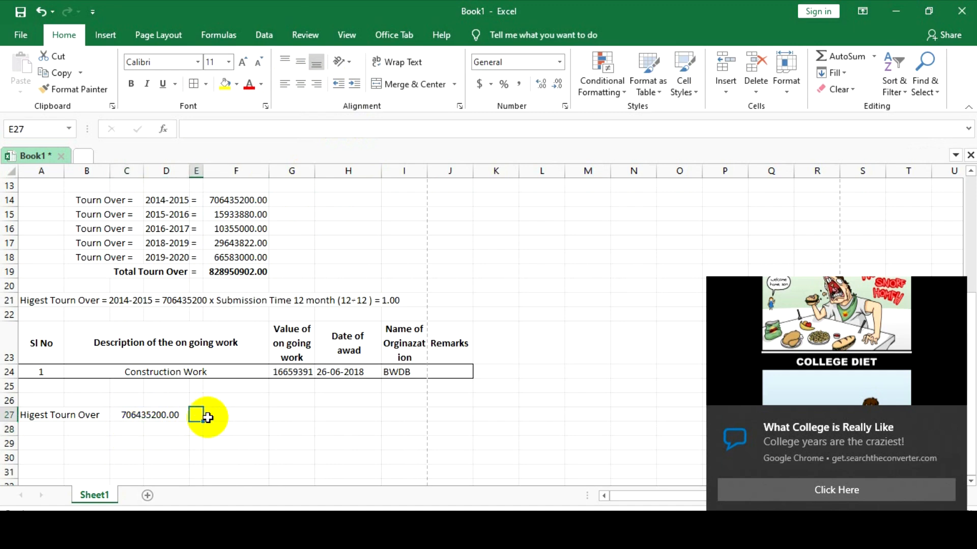
{"action": "key", "text": "alt+i"}
{"action": "key", "text": "s"}
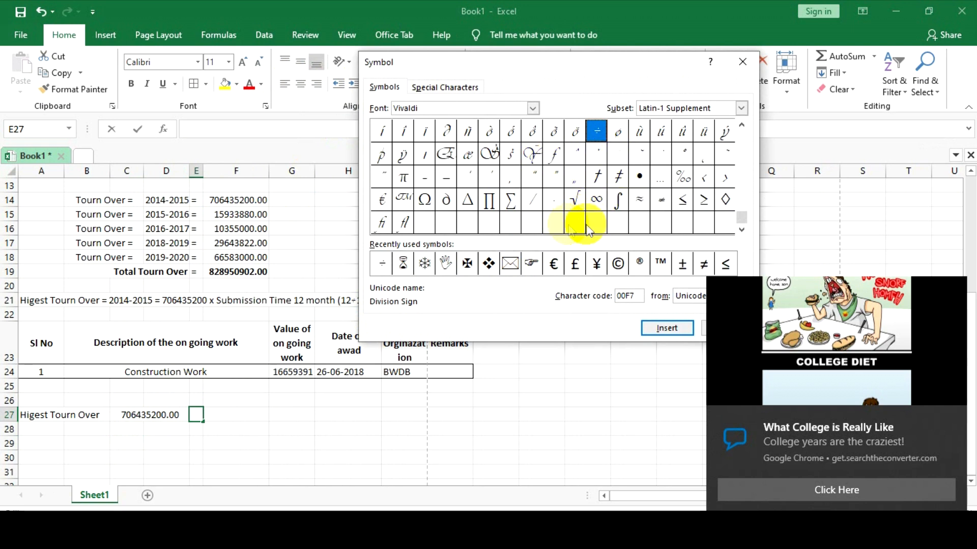
{"action": "left_click_drag", "start_coordinate": [746, 206], "coordinate": [737, 201]}
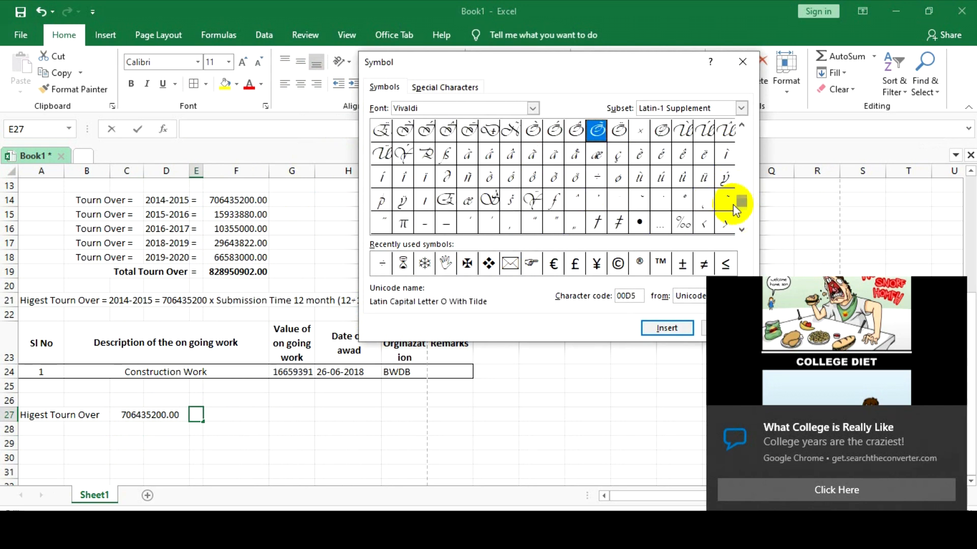
{"action": "left_click", "coordinate": [745, 133]}
{"action": "left_click", "coordinate": [743, 127]}
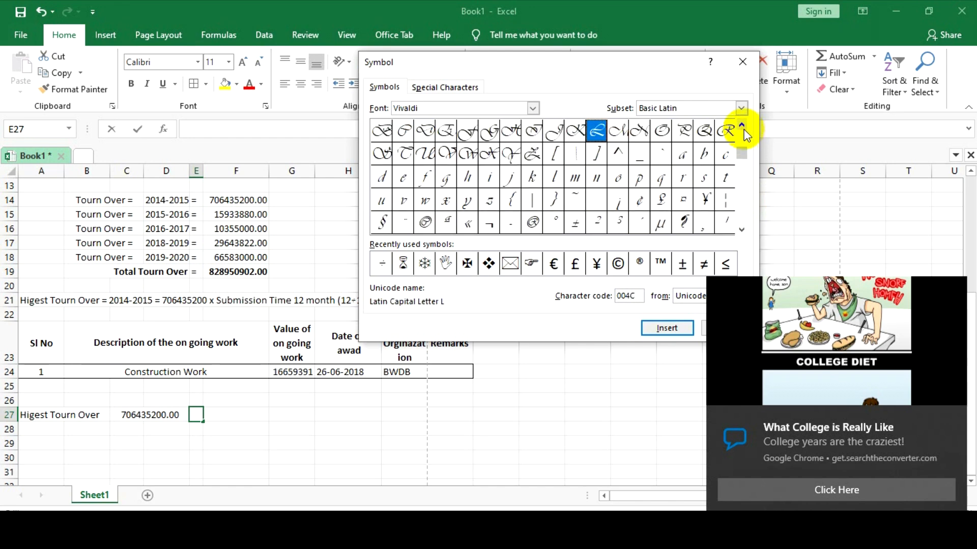
{"action": "left_click", "coordinate": [741, 229]}
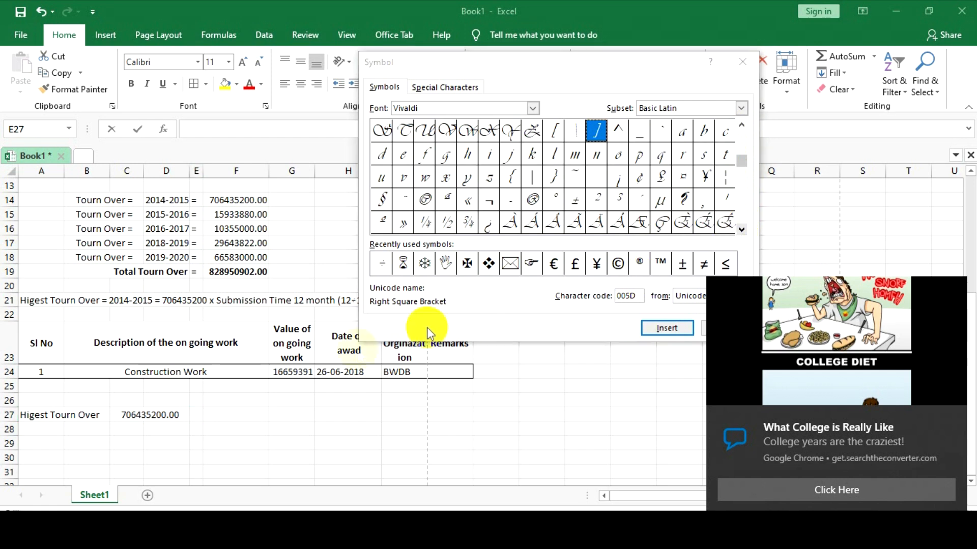
{"action": "left_click", "coordinate": [218, 428]}
{"action": "key", "text": "x"}
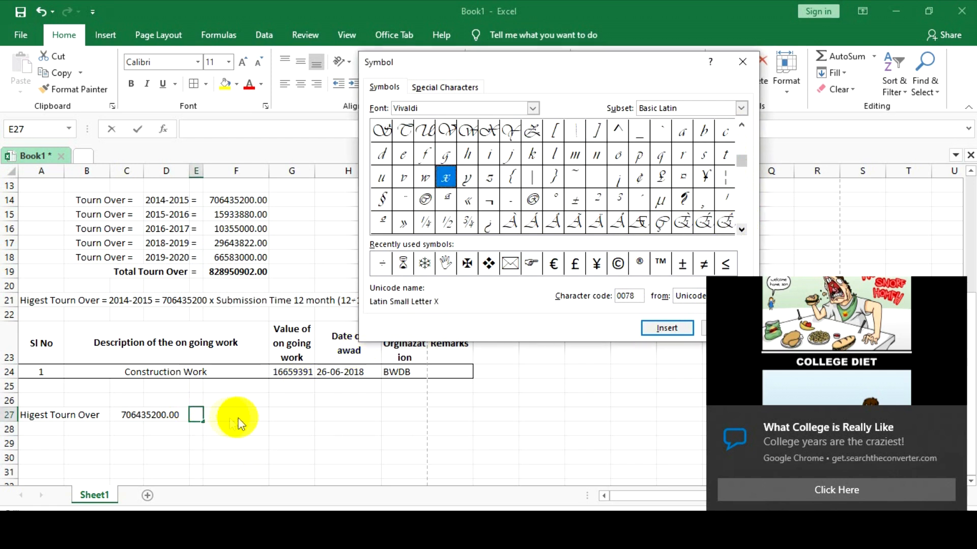
{"action": "left_click", "coordinate": [705, 331]}
{"action": "left_click", "coordinate": [240, 451]}
{"action": "key", "text": "Escape"}
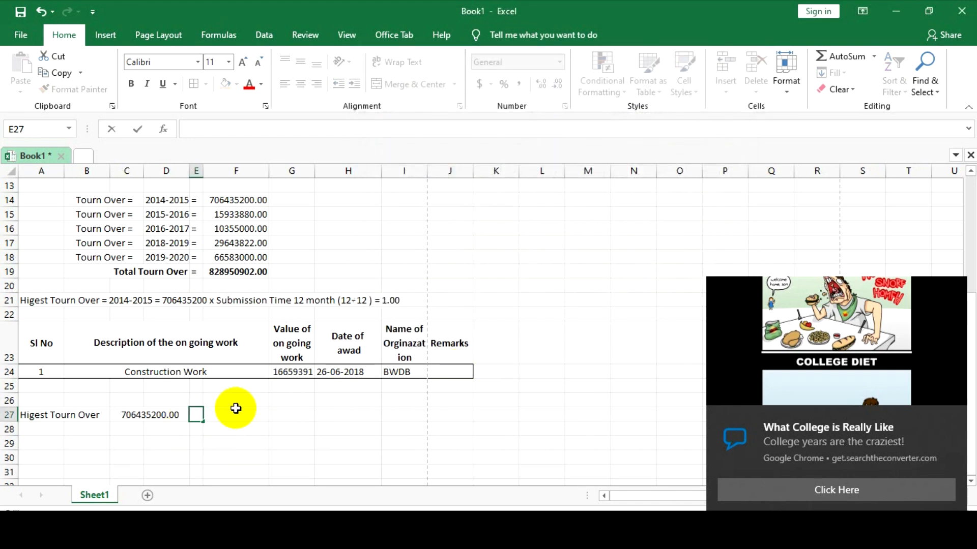
Step: Enter the multiplication sign x in E27 and the value 1 in F27
{"action": "type", "text": "x"}
{"action": "left_click", "coordinate": [227, 412]}
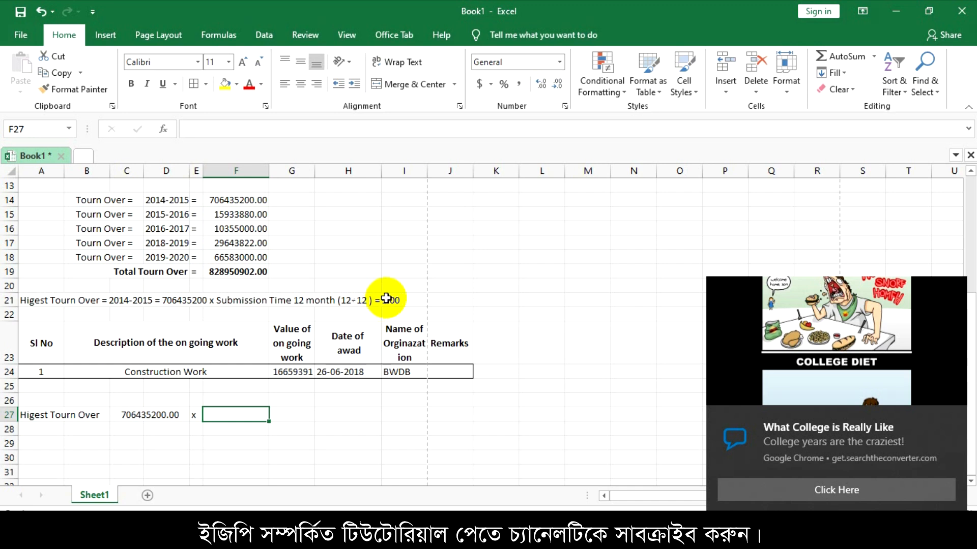
{"action": "type", "text": "1"}
{"action": "double_click", "coordinate": [322, 419]}
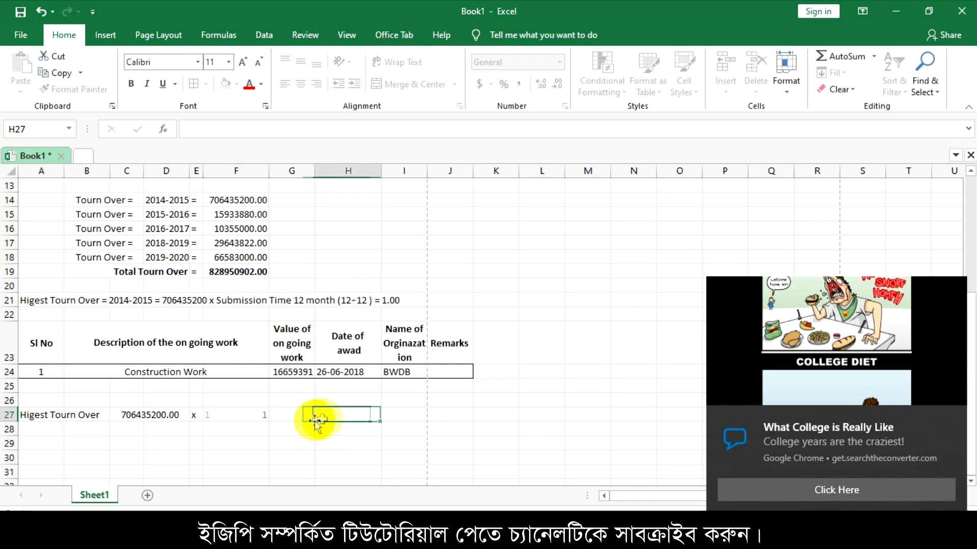
Step: Center the value 1 in F27 and widen column G slightly
{"action": "left_click", "coordinate": [238, 414]}
{"action": "left_click", "coordinate": [313, 85]}
{"action": "left_click", "coordinate": [301, 84]}
{"action": "left_click", "coordinate": [288, 413]}
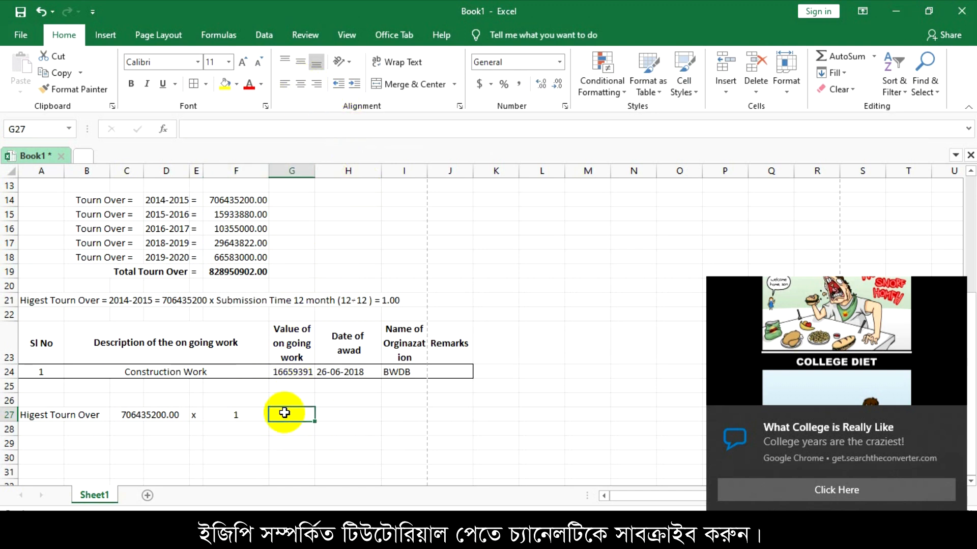
{"action": "mouse_move", "coordinate": [314, 171]}
{"action": "left_mouse_down"}
{"action": "mouse_move", "coordinate": [301, 169]}
{"action": "mouse_move", "coordinate": [320, 170]}
{"action": "left_mouse_up"}
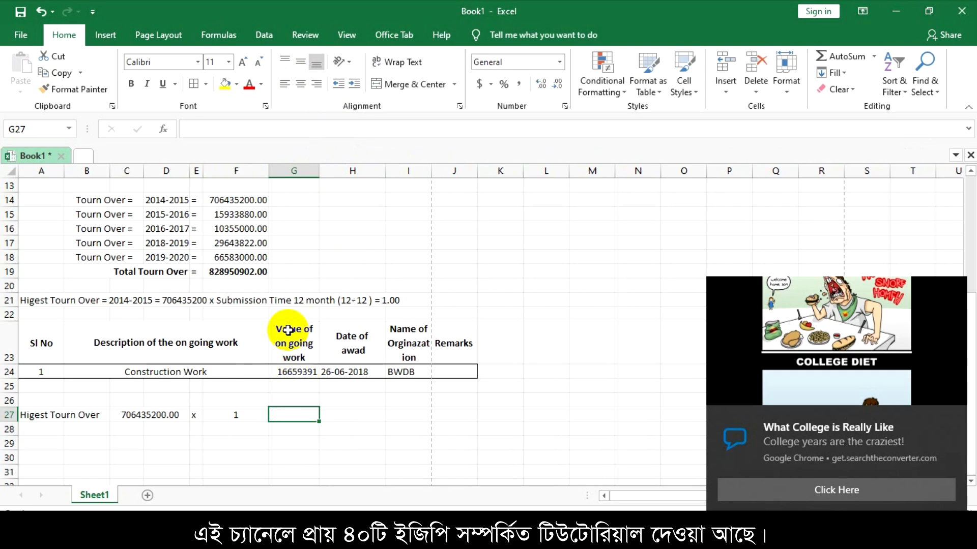
Step: Following the A*N*1.5-B capacity formula, enter the multiplication sign x in G27 and the value 1.5 in H27
{"action": "scroll", "coordinate": [258, 266], "scroll_direction": "up", "scroll_amount": 4}
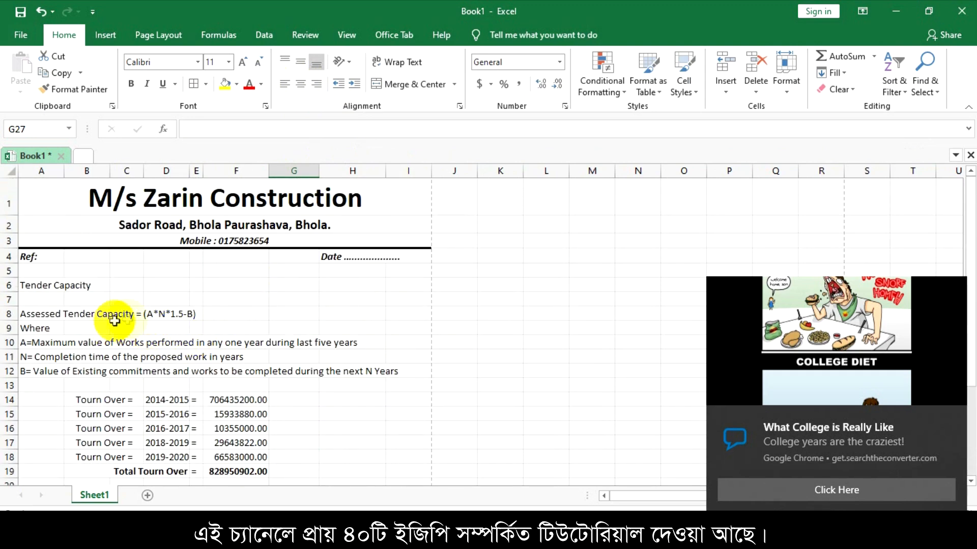
{"action": "left_click", "coordinate": [35, 355]}
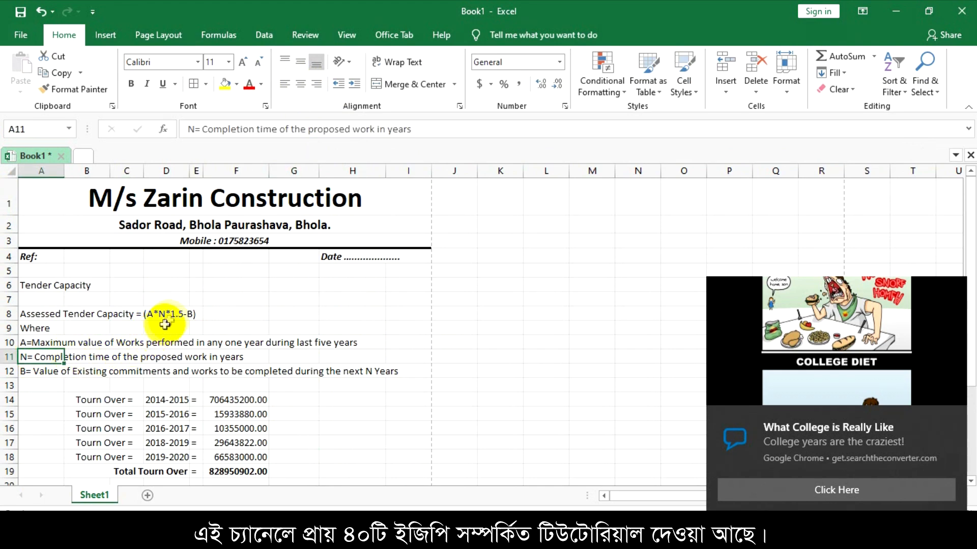
{"action": "scroll", "coordinate": [246, 373], "scroll_direction": "down", "scroll_amount": 5}
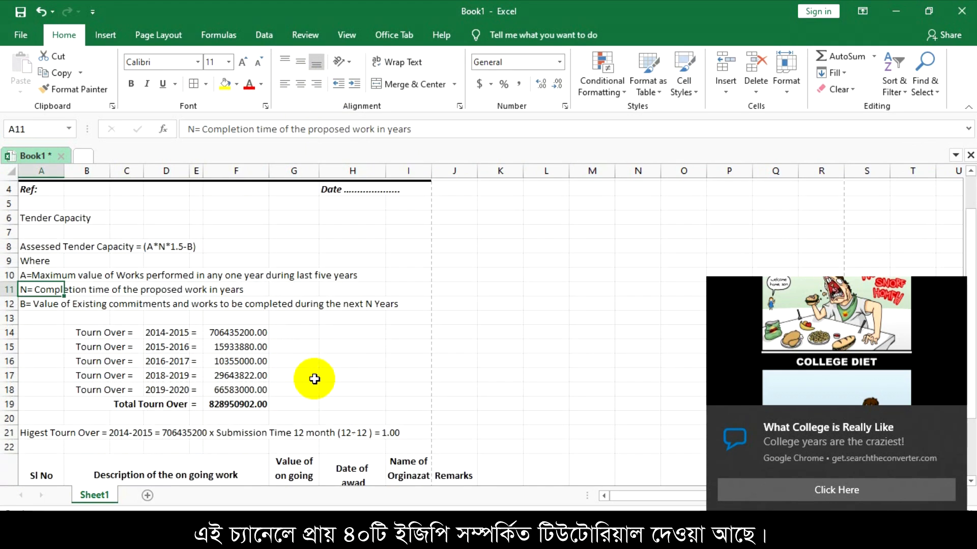
{"action": "left_click", "coordinate": [297, 376]}
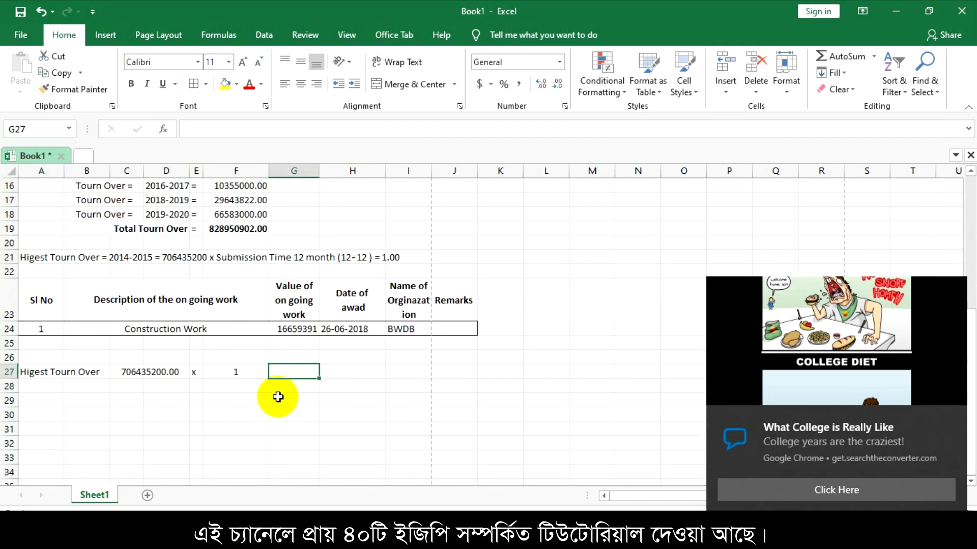
{"action": "type", "text": "x"}
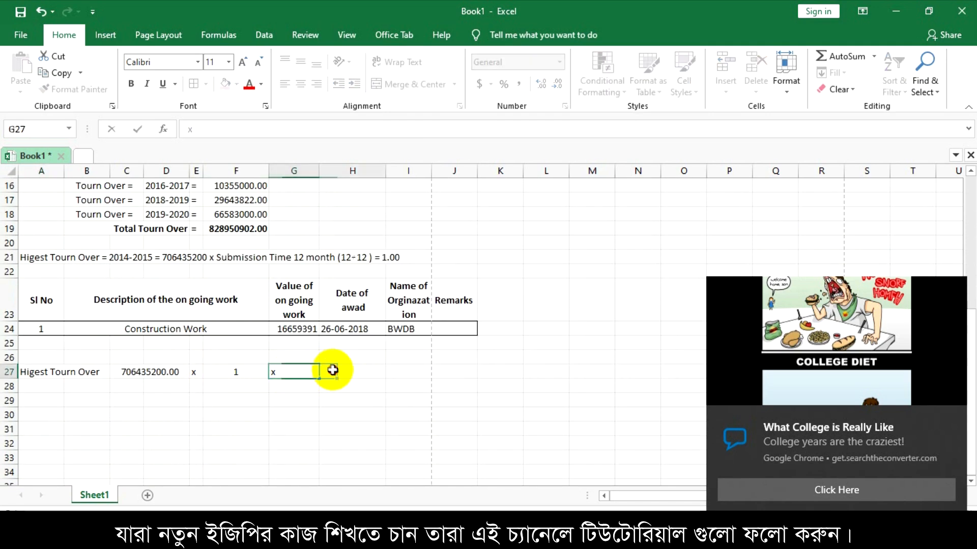
{"action": "left_click", "coordinate": [335, 373]}
{"action": "type", "text": "1."}
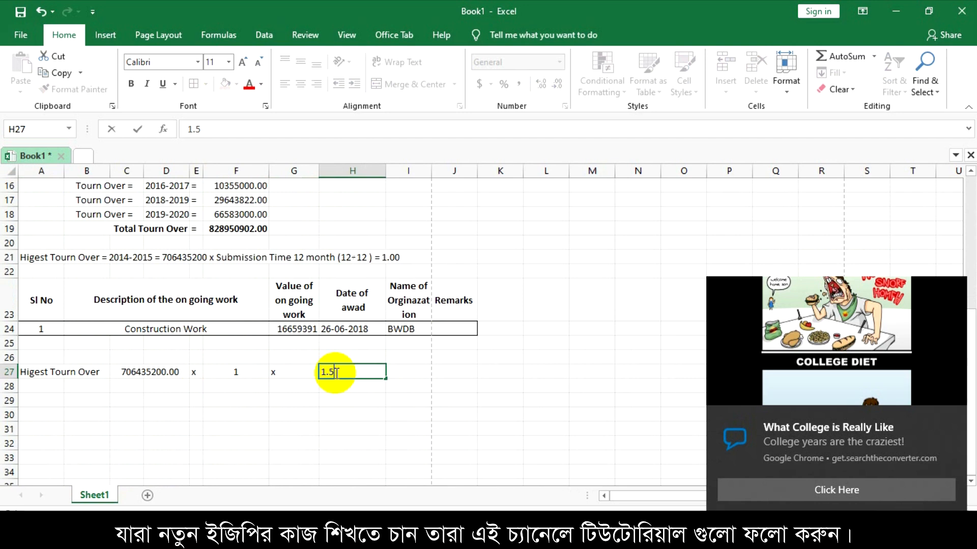
{"action": "type", "text": "5"}
{"action": "key", "text": "Return"}
Step: Center the value in H27 and show it with two decimals
{"action": "left_click", "coordinate": [333, 373]}
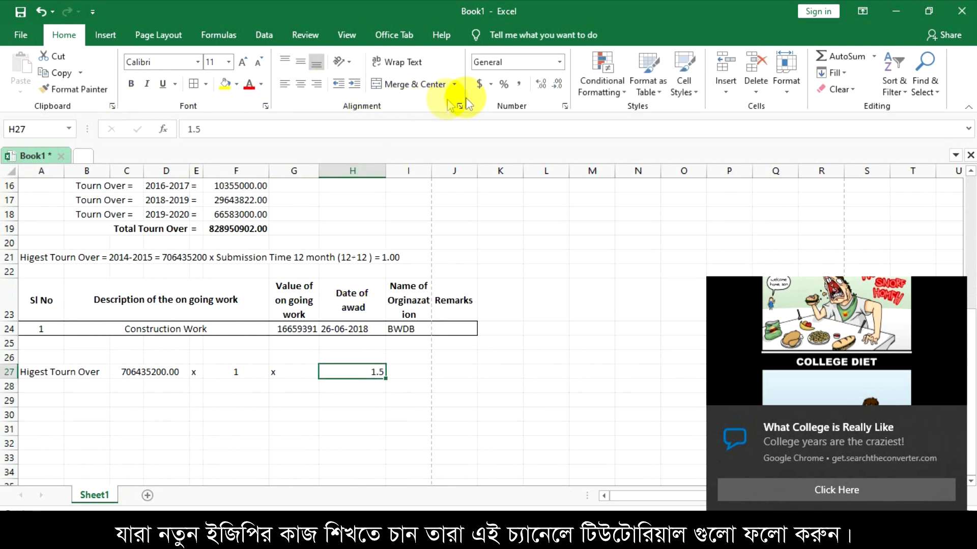
{"action": "left_click", "coordinate": [300, 84]}
{"action": "left_click", "coordinate": [482, 403]}
{"action": "left_click", "coordinate": [354, 374]}
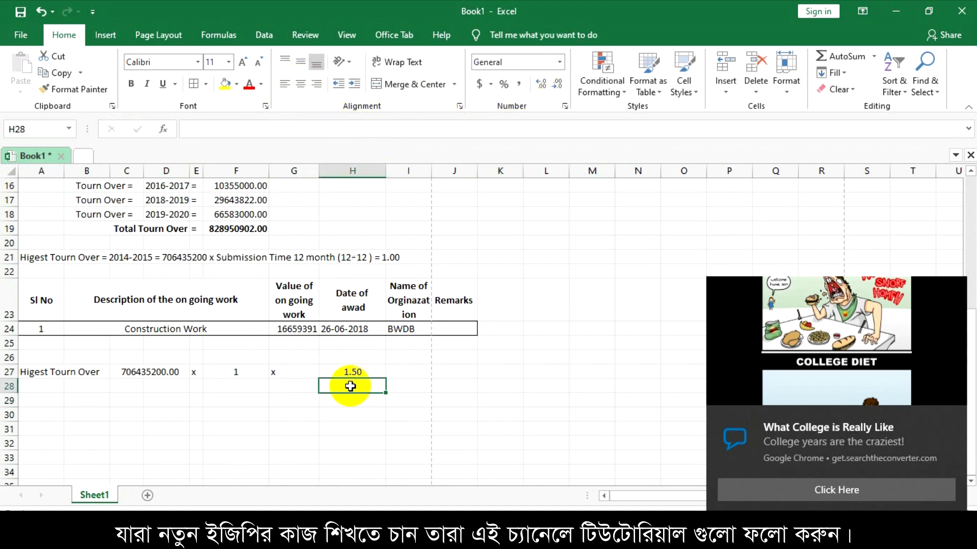
Step: Insert an entire column before column F and enter 1 in the new F27
{"action": "left_click", "coordinate": [289, 376]}
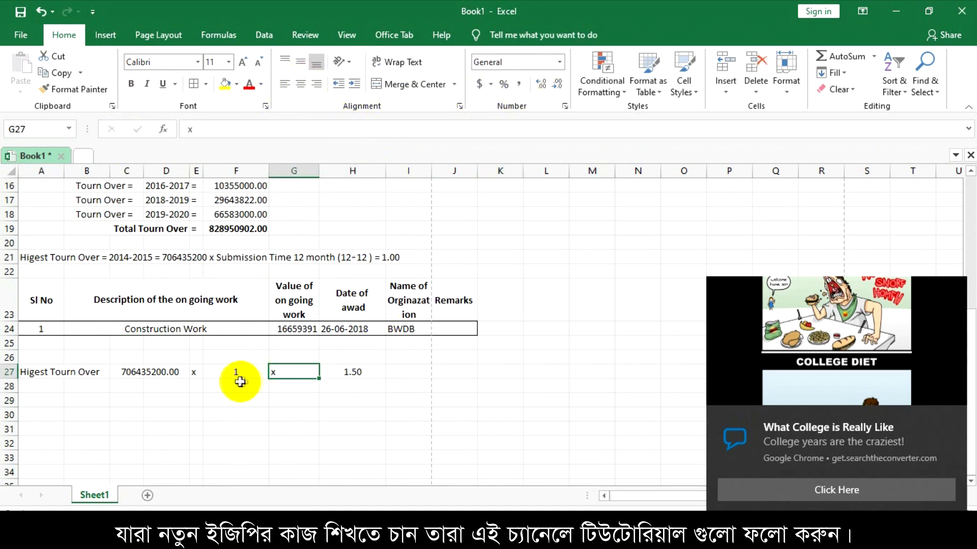
{"action": "left_click", "coordinate": [232, 372]}
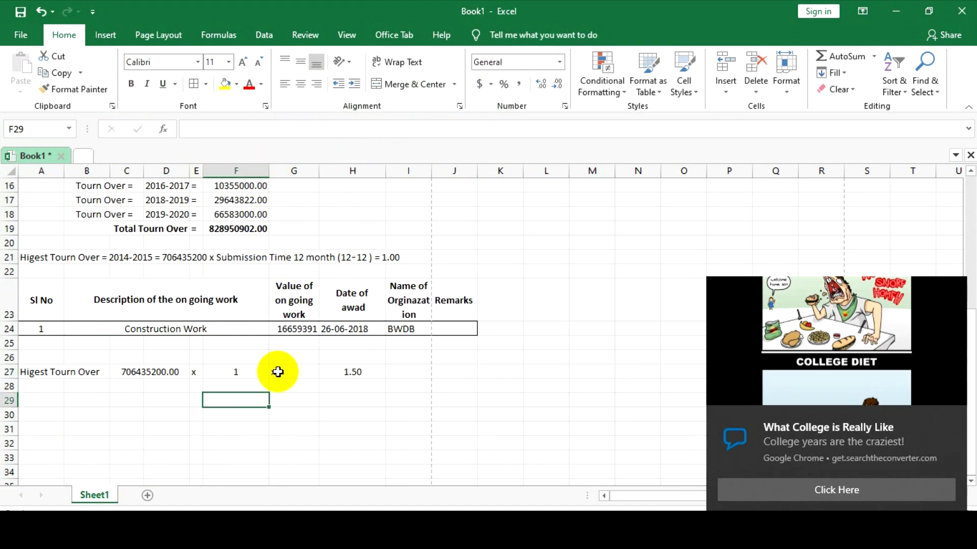
{"action": "left_click", "coordinate": [278, 371]}
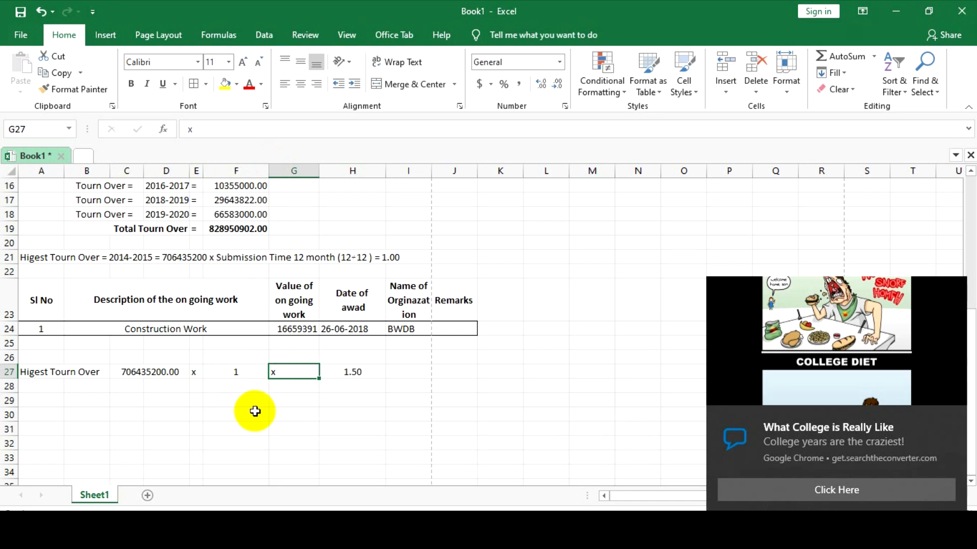
{"action": "left_click", "coordinate": [249, 371]}
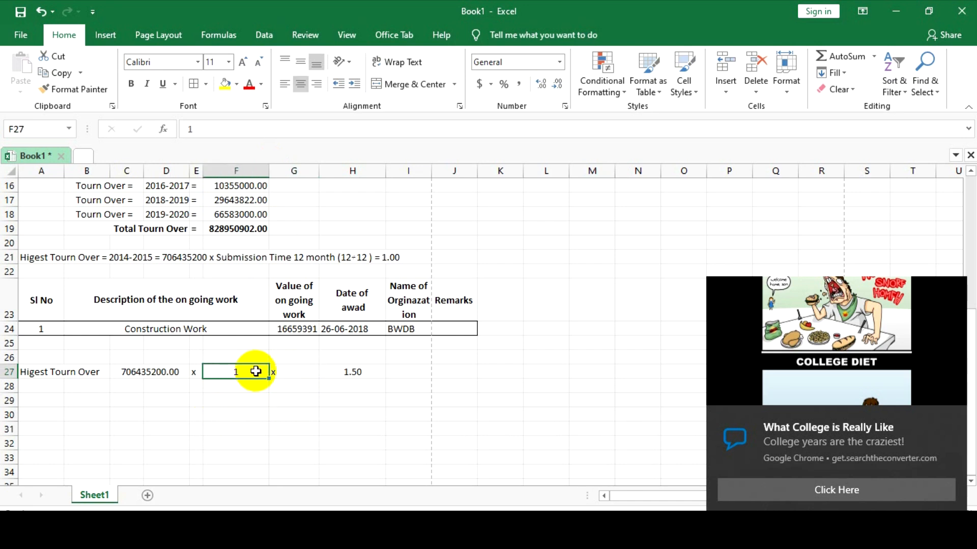
{"action": "right_click", "coordinate": [249, 370]}
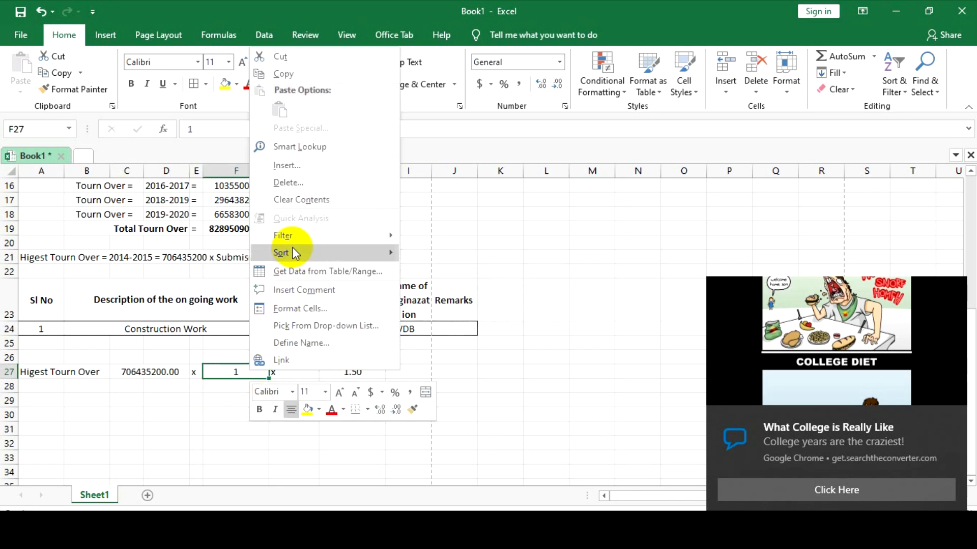
{"action": "mouse_move", "coordinate": [292, 251]}
{"action": "left_click", "coordinate": [286, 165]}
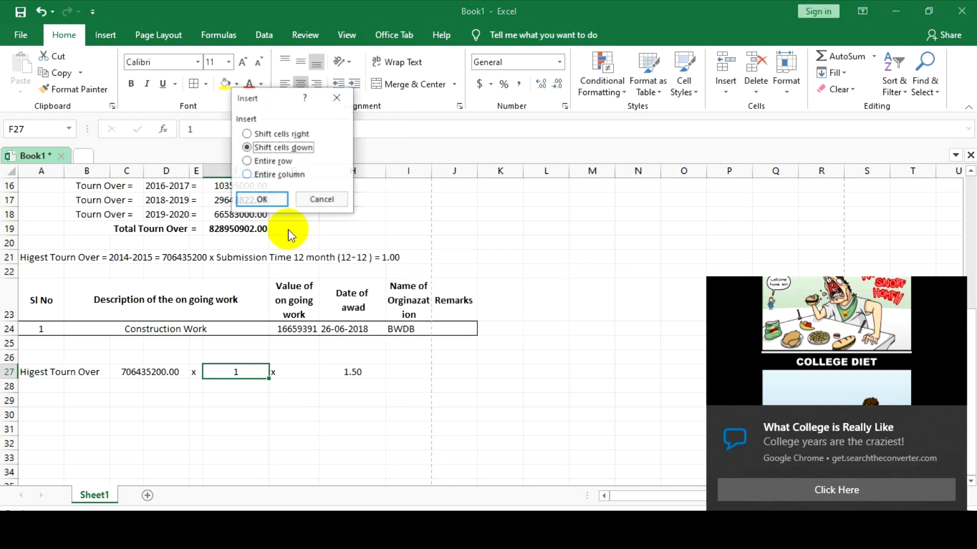
{"action": "left_click", "coordinate": [278, 175]}
{"action": "left_click", "coordinate": [268, 198]}
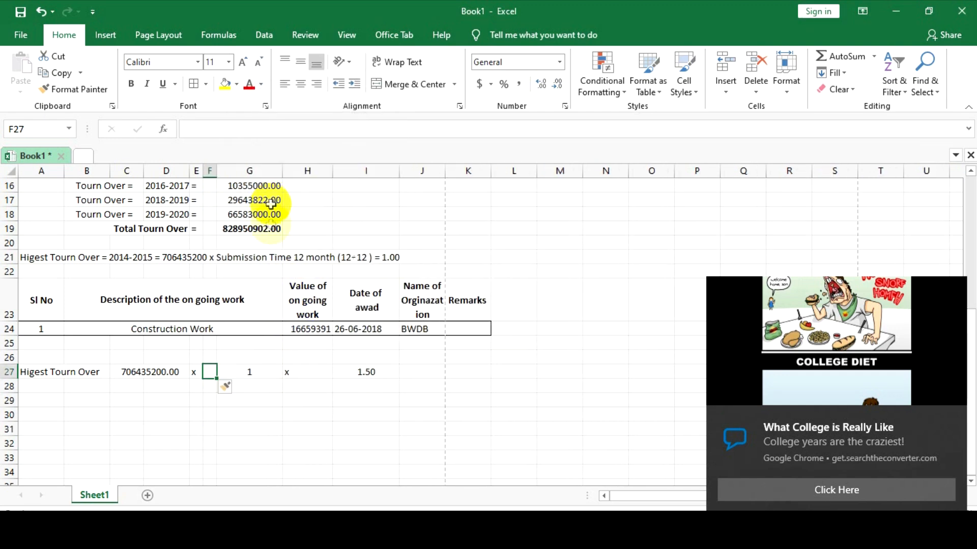
{"action": "left_click", "coordinate": [258, 411]}
{"action": "left_click", "coordinate": [209, 372]}
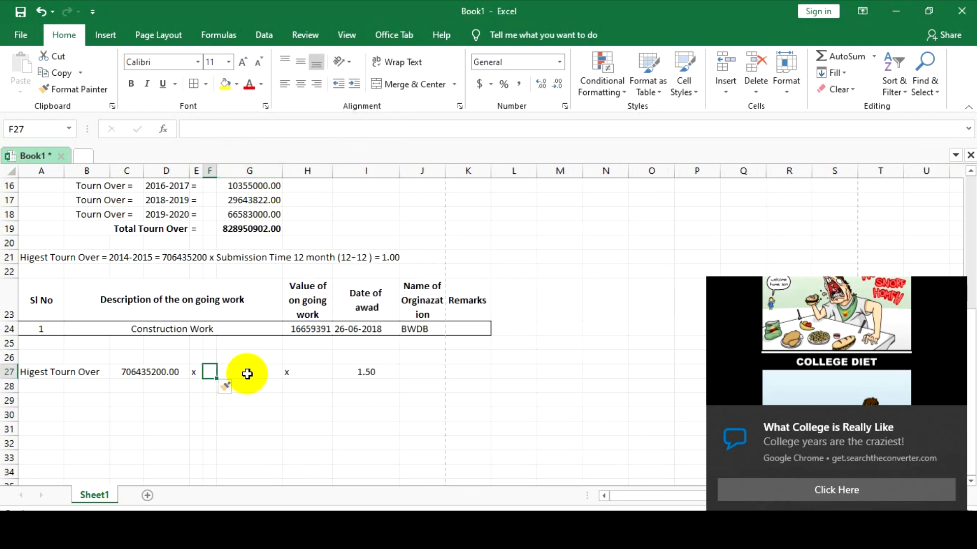
{"action": "type", "text": "1"}
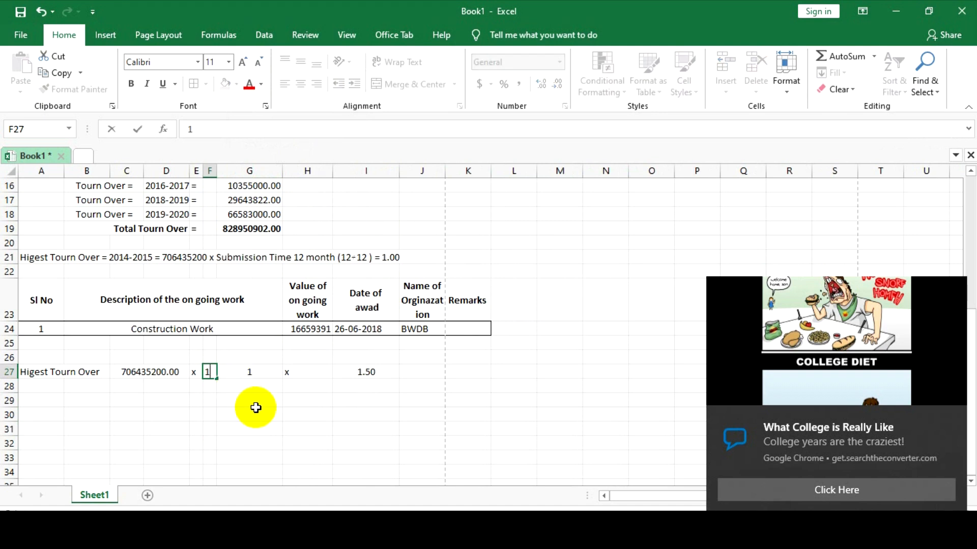
Step: Insert an entire column before column G and enter the multiplication sign x in the new G27
{"action": "left_click", "coordinate": [247, 372]}
{"action": "right_click", "coordinate": [230, 374]}
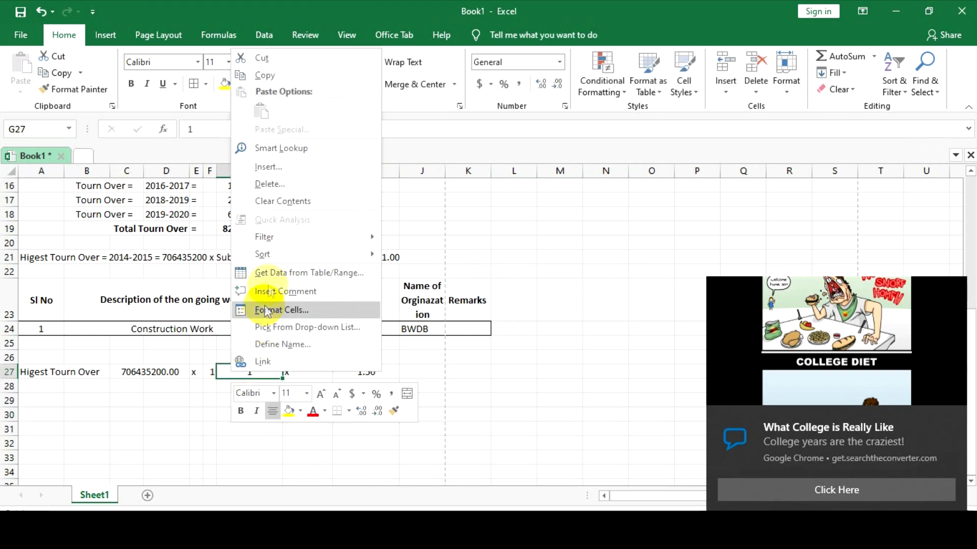
{"action": "left_click", "coordinate": [268, 166]}
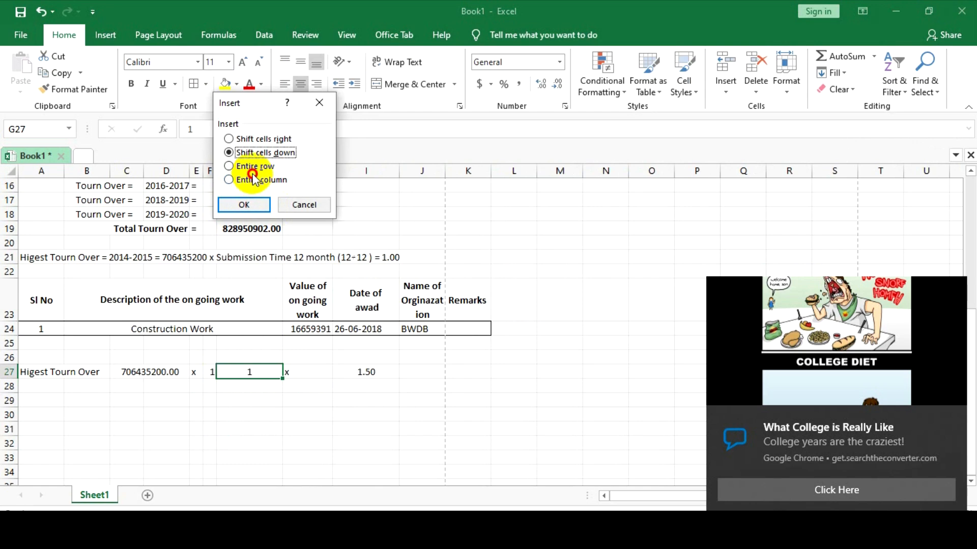
{"action": "left_click", "coordinate": [253, 180]}
{"action": "left_click", "coordinate": [237, 205]}
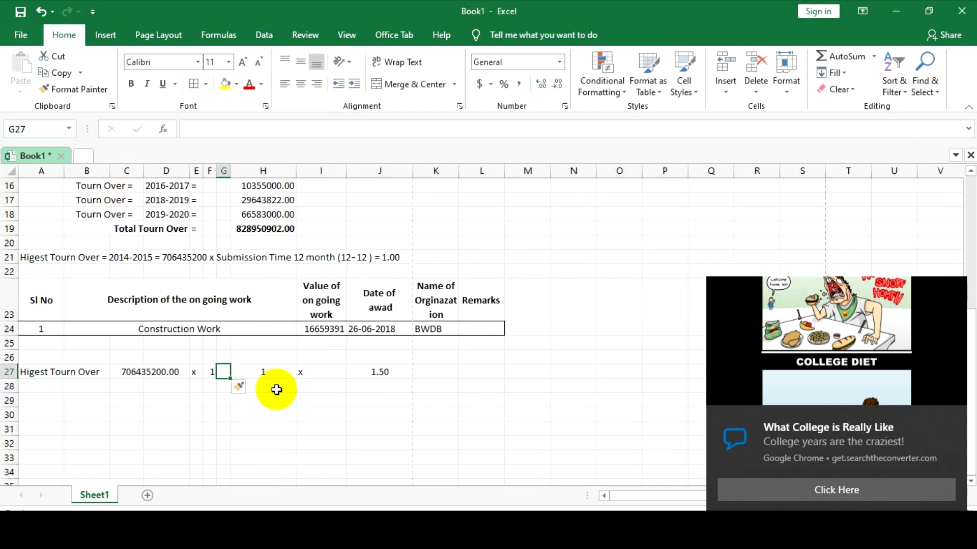
{"action": "left_click", "coordinate": [265, 386]}
{"action": "left_click", "coordinate": [223, 372]}
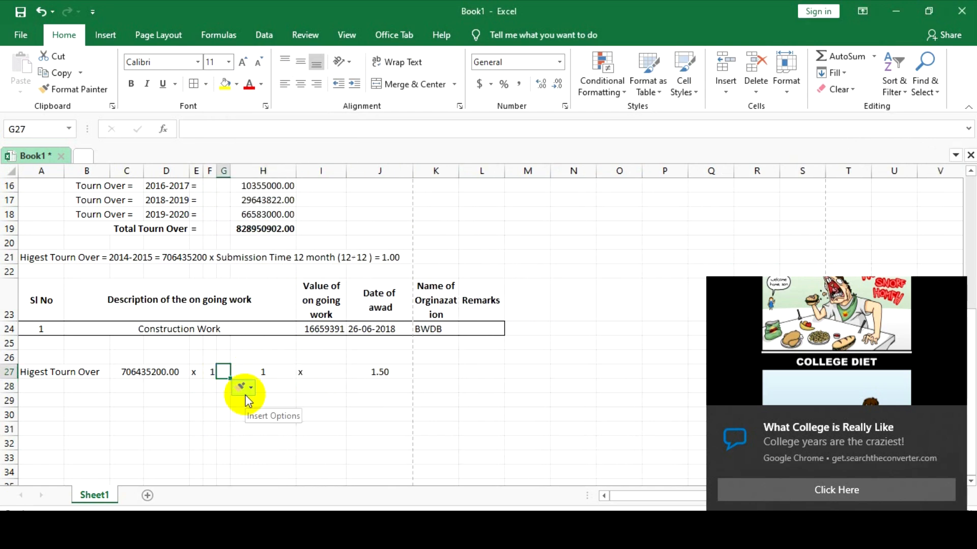
{"action": "type", "text": "x"}
Step: Replace the value in H27 with 1.5
{"action": "left_click", "coordinate": [250, 373]}
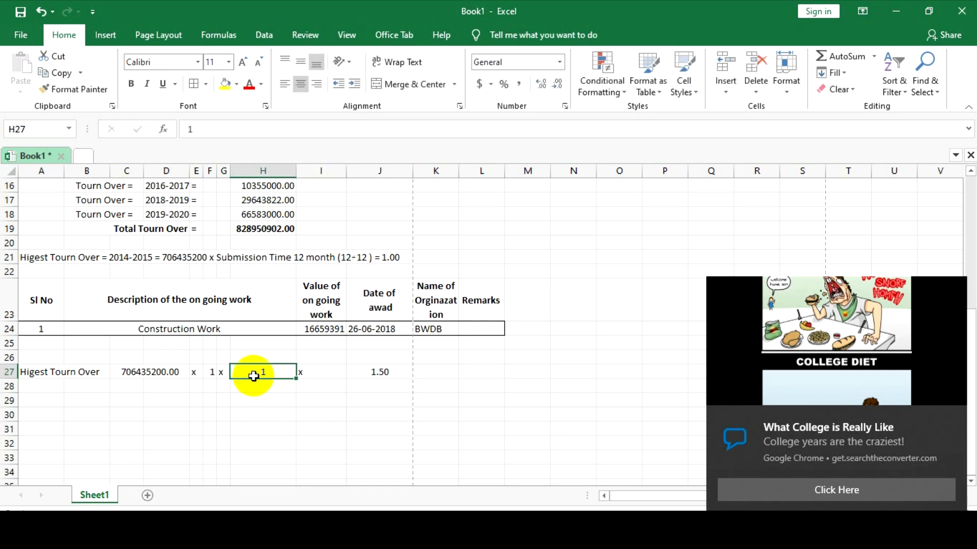
{"action": "type", "text": "1.5"}
{"action": "key", "text": "Return"}
Step: Insert an entire column before column H, enter 1.5 in the new H27 and widen the column to fit it
{"action": "left_click", "coordinate": [244, 369]}
{"action": "right_click", "coordinate": [244, 369]}
{"action": "left_click", "coordinate": [283, 163]}
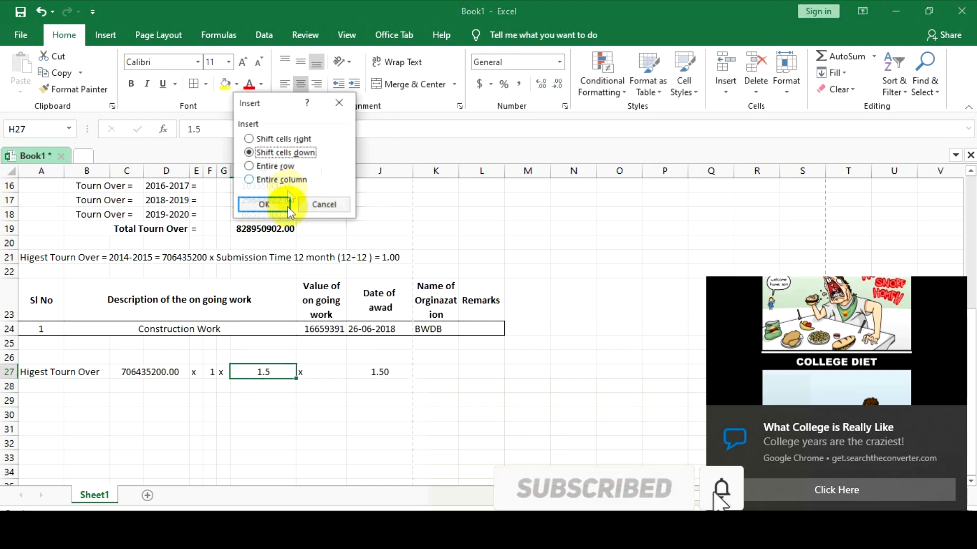
{"action": "left_click", "coordinate": [280, 180]}
{"action": "left_click", "coordinate": [263, 204]}
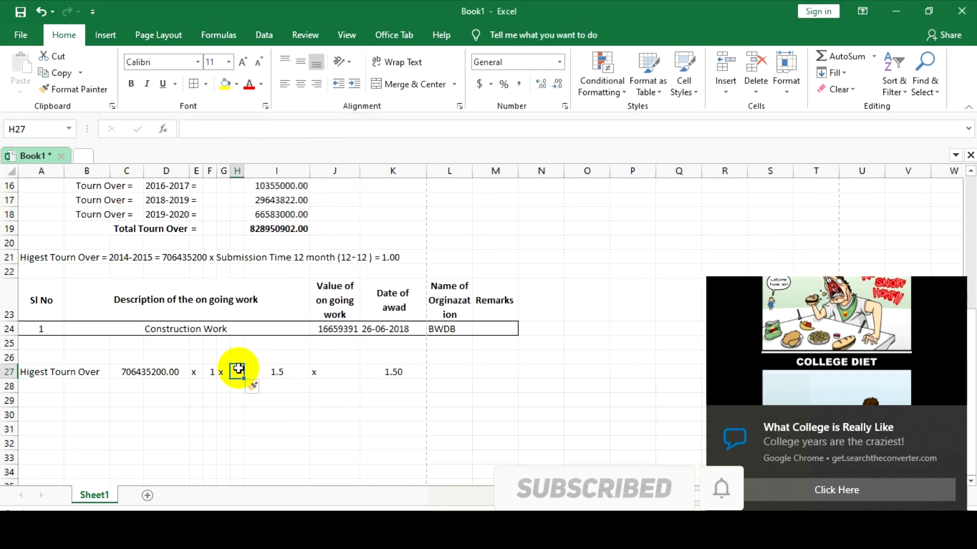
{"action": "type", "text": "1.50"}
{"action": "key", "text": "Return"}
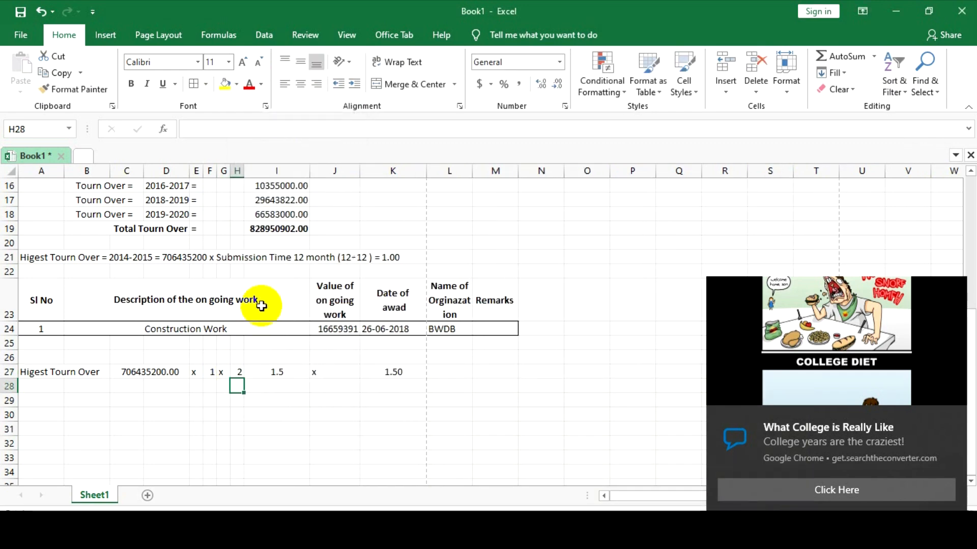
{"action": "left_click_drag", "start_coordinate": [245, 171], "coordinate": [259, 170]}
Step: Insert an entire column before column I, enter a literal equals sign in the new I27 and narrow the column
{"action": "left_click", "coordinate": [283, 372]}
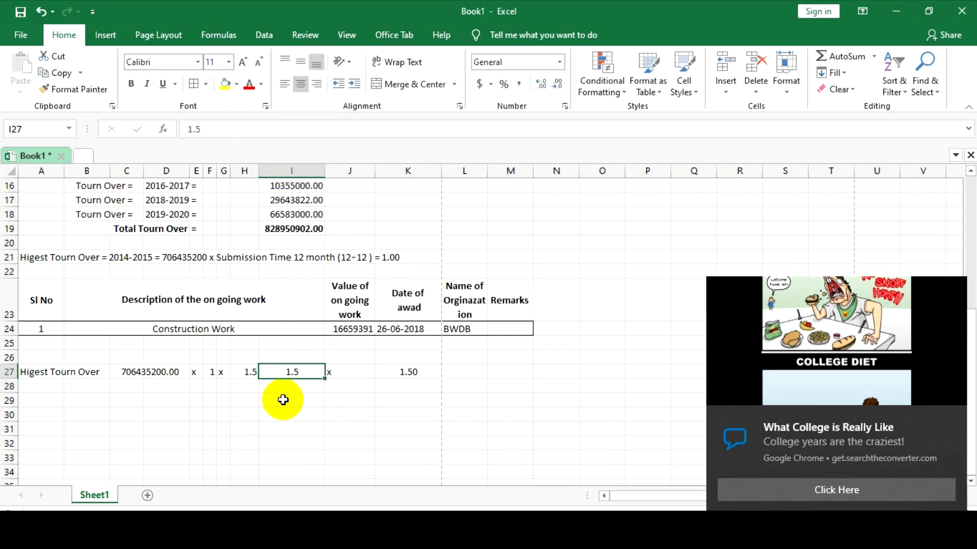
{"action": "right_click", "coordinate": [268, 377]}
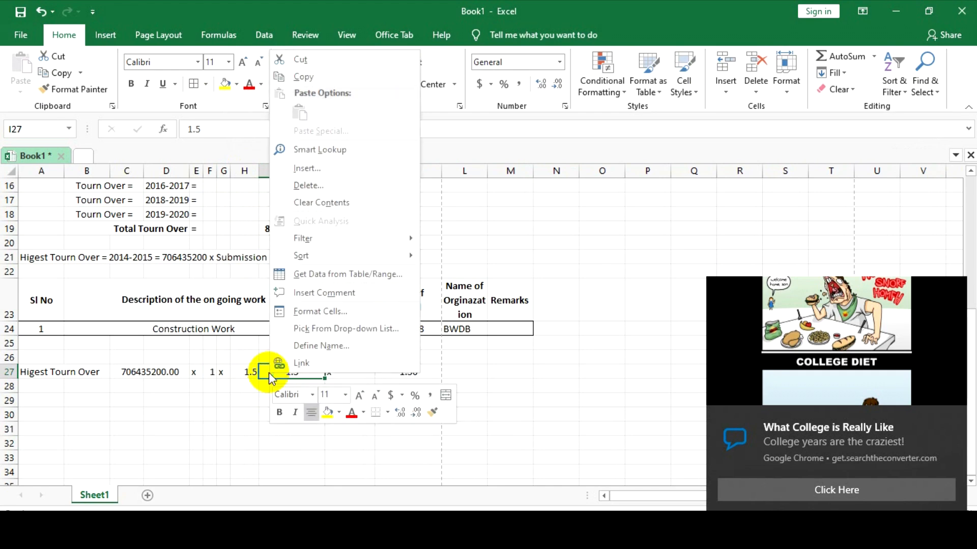
{"action": "left_click", "coordinate": [307, 166]}
{"action": "left_click", "coordinate": [277, 180]}
{"action": "left_click", "coordinate": [281, 204]}
{"action": "type", "text": "'="}
{"action": "key", "text": "Return"}
{"action": "left_click", "coordinate": [312, 399]}
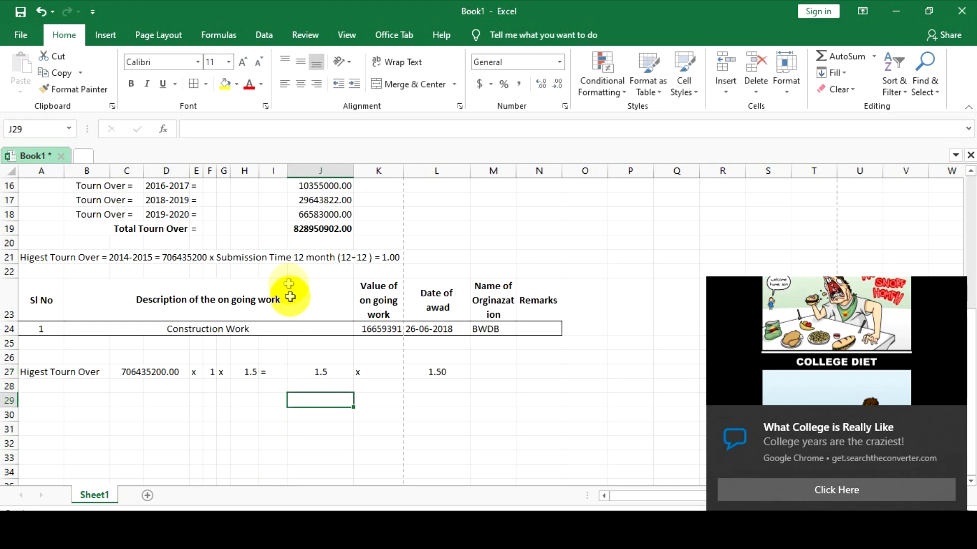
{"action": "left_click_drag", "start_coordinate": [287, 171], "coordinate": [273, 172]}
Step: Clear the leftover entries from K27:L27 and J27 after the equals sign
{"action": "left_click", "coordinate": [314, 370]}
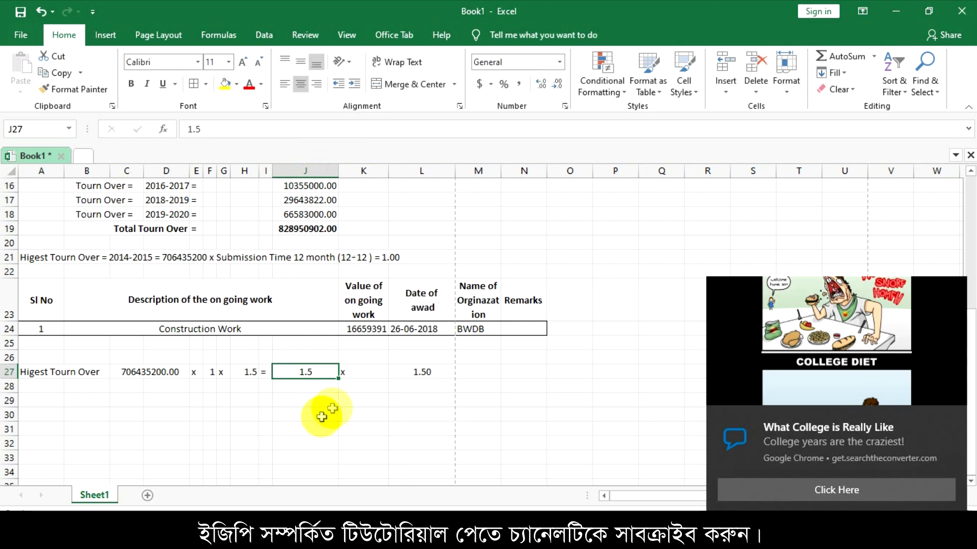
{"action": "left_click_drag", "start_coordinate": [349, 370], "coordinate": [410, 373]}
{"action": "key", "text": "Delete"}
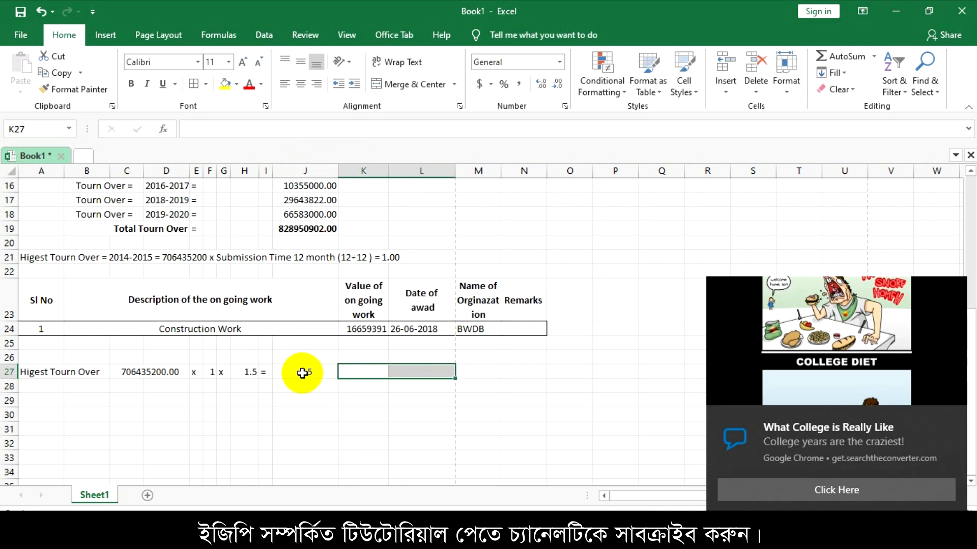
{"action": "left_click", "coordinate": [303, 375]}
{"action": "key", "text": "Delete"}
{"action": "left_click", "coordinate": [311, 428]}
Step: Enter the formula =C27*F27*H27 in J27 to multiply the highest turnover by both factors
{"action": "left_click", "coordinate": [306, 371]}
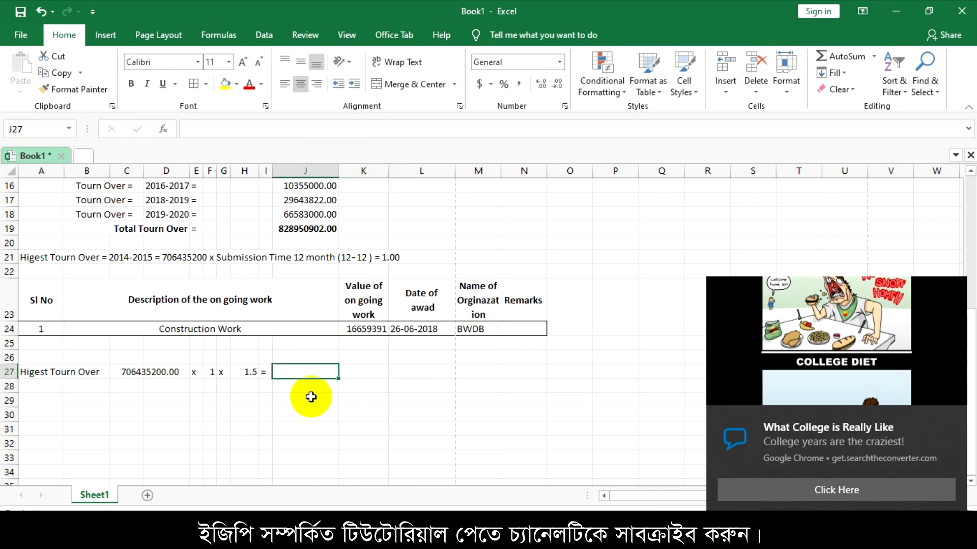
{"action": "type", "text": "="}
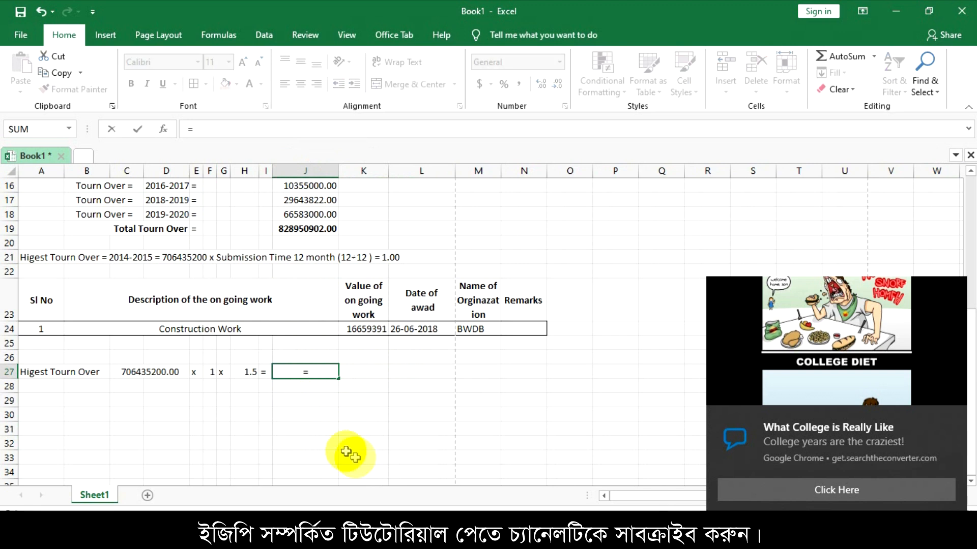
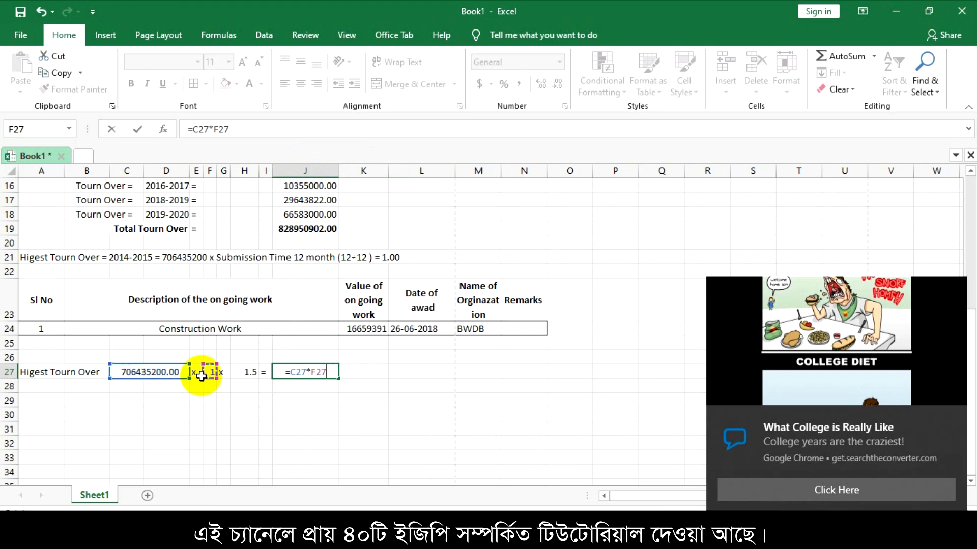
{"action": "type", "text": "*"}
{"action": "left_click", "coordinate": [245, 372]}
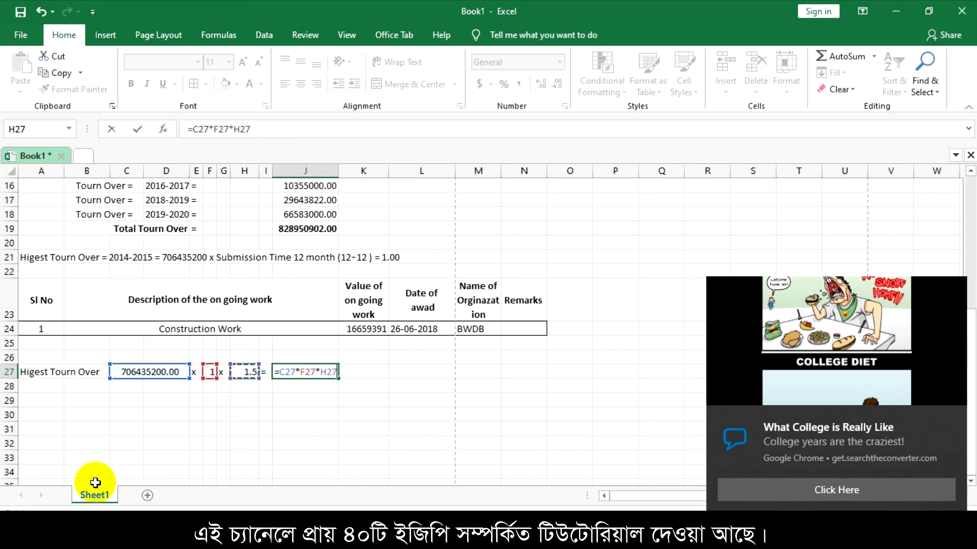
{"action": "key", "text": "Return"}
{"action": "key", "text": "Return"}
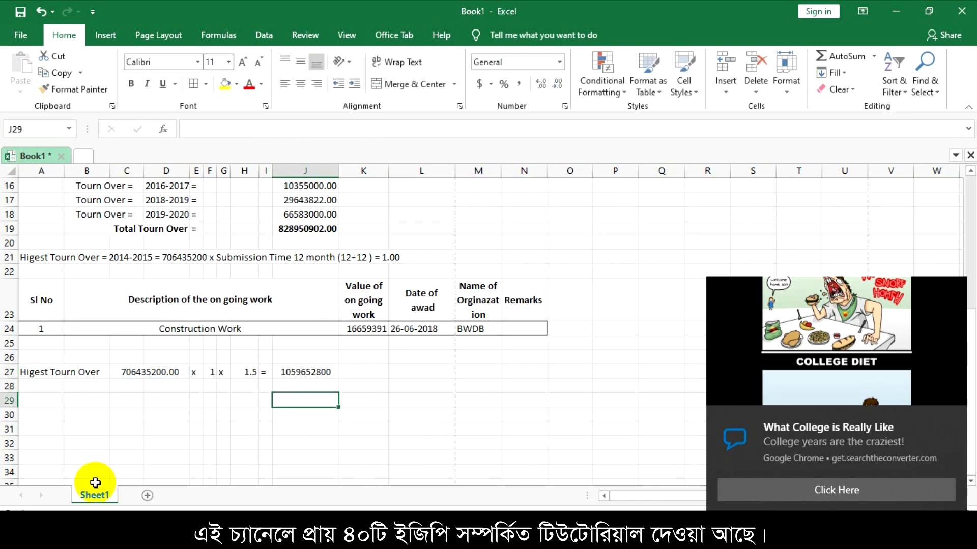
Step: Format J27 to show three decimal places and widen column J to fit the product
{"action": "left_click", "coordinate": [290, 373]}
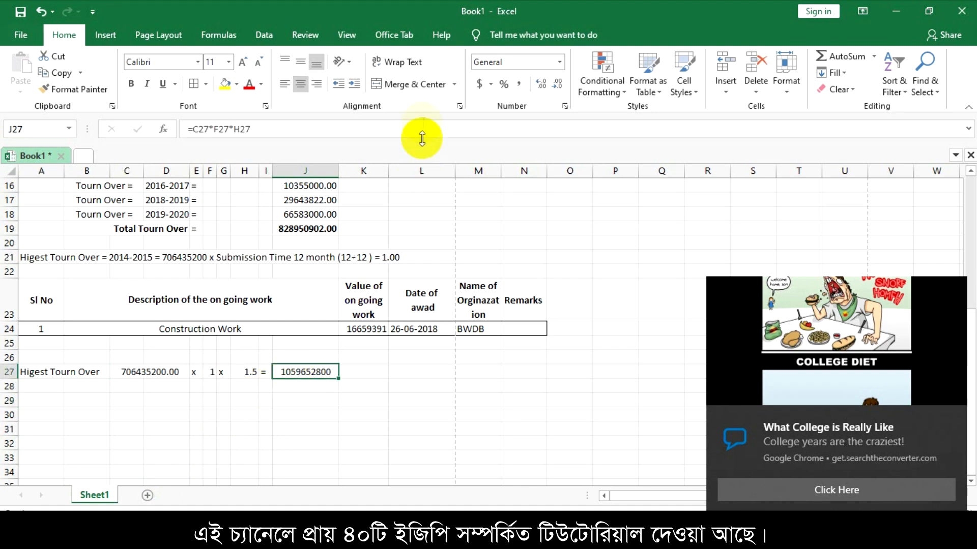
{"action": "left_click", "coordinate": [540, 84]}
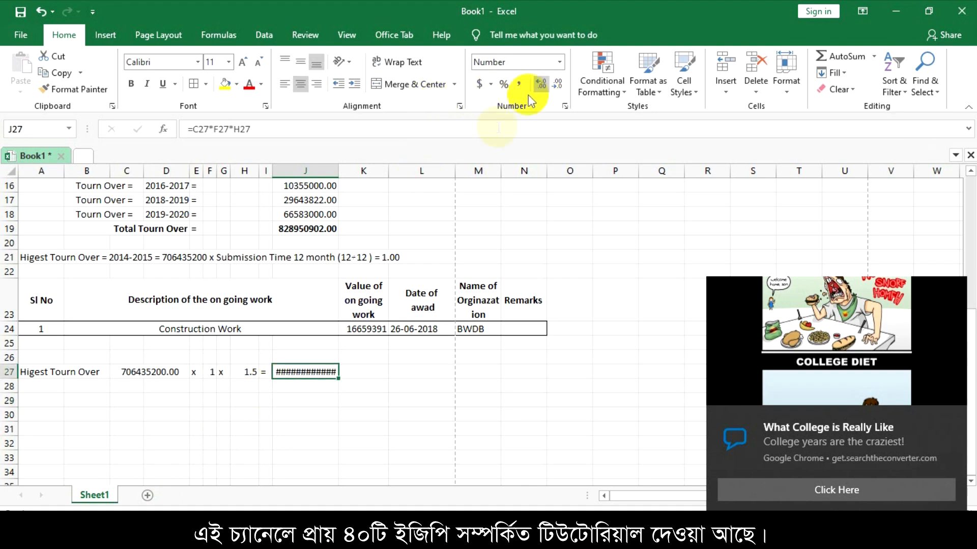
{"action": "left_click_drag", "start_coordinate": [339, 171], "coordinate": [346, 170]}
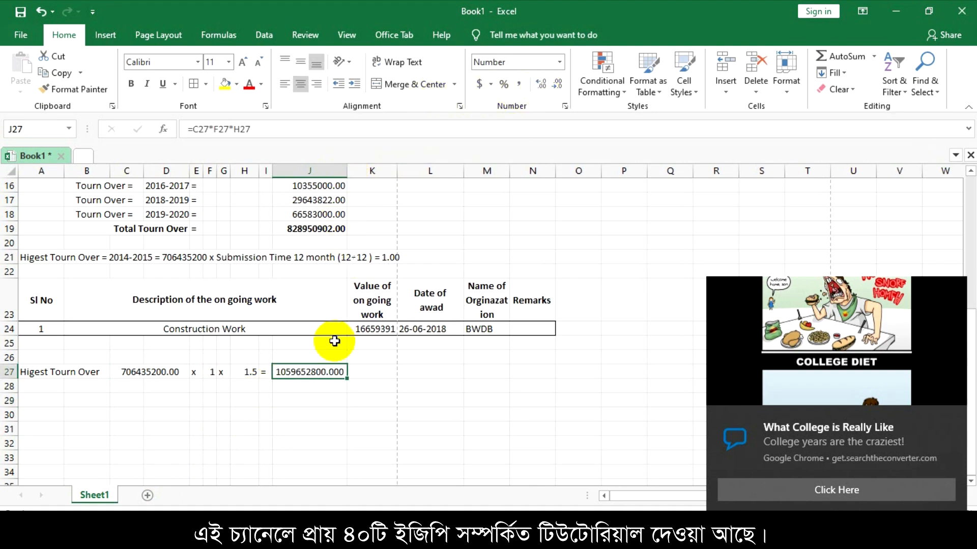
{"action": "left_click", "coordinate": [285, 336]}
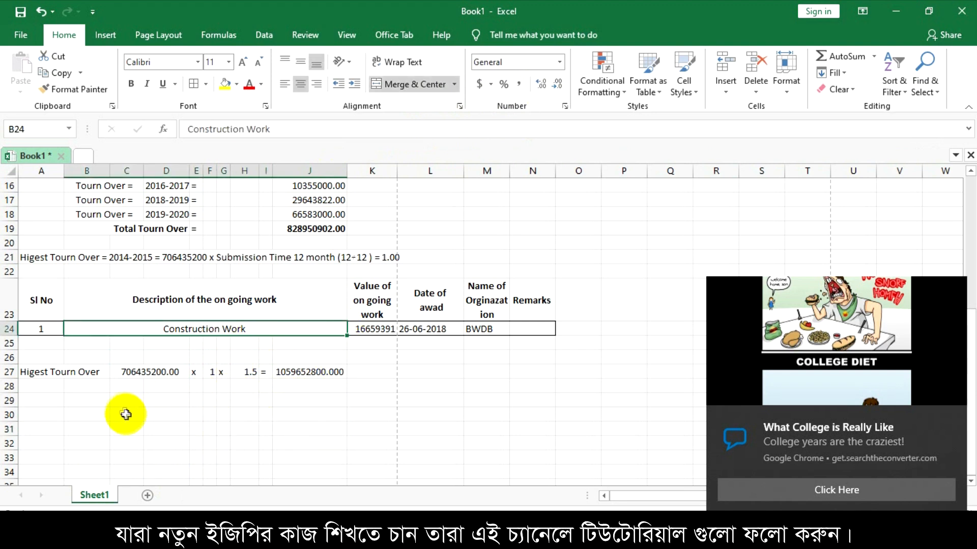
Step: Enter the label "Work in hand" in A28 below the highest turnover row
{"action": "left_click", "coordinate": [43, 386]}
{"action": "type", "text": "QWo"}
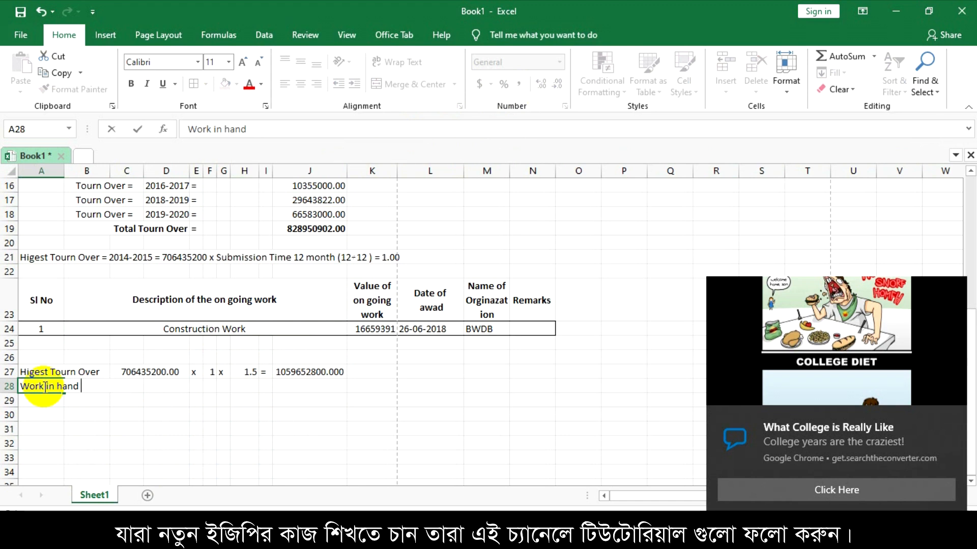
{"action": "key", "text": "Return"}
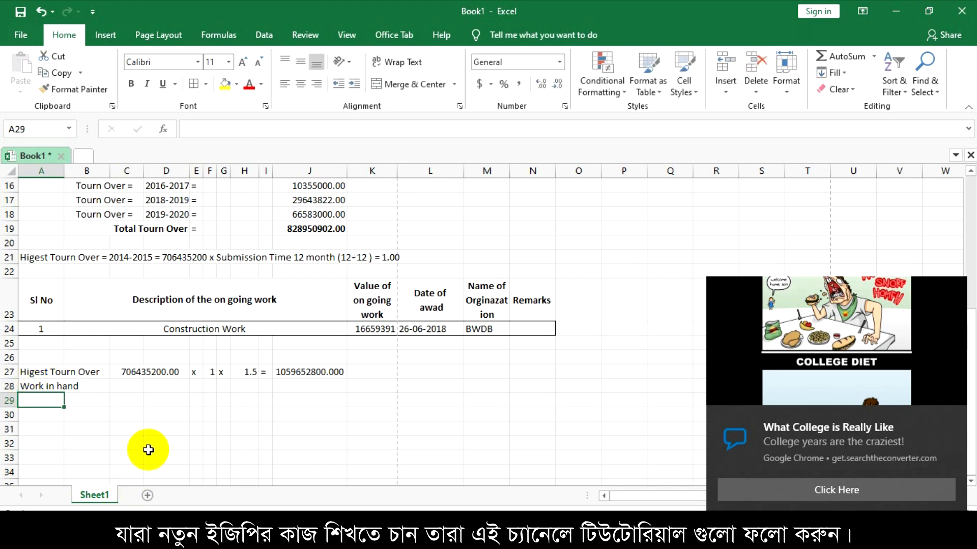
Step: Merge and center C28:D28 and link the merged cell to the ongoing work value with =K24
{"action": "left_click", "coordinate": [132, 384]}
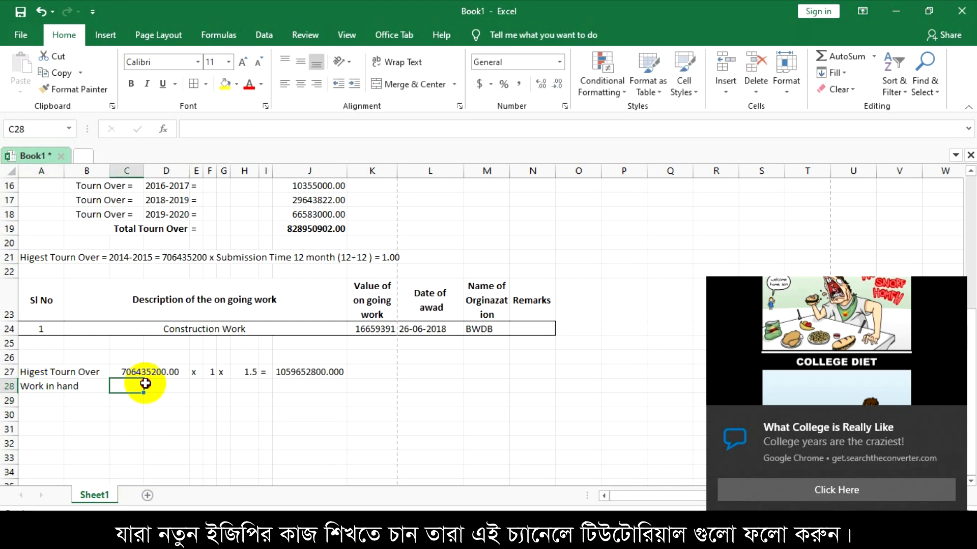
{"action": "left_click_drag", "start_coordinate": [145, 383], "coordinate": [171, 387]}
{"action": "left_click", "coordinate": [407, 84]}
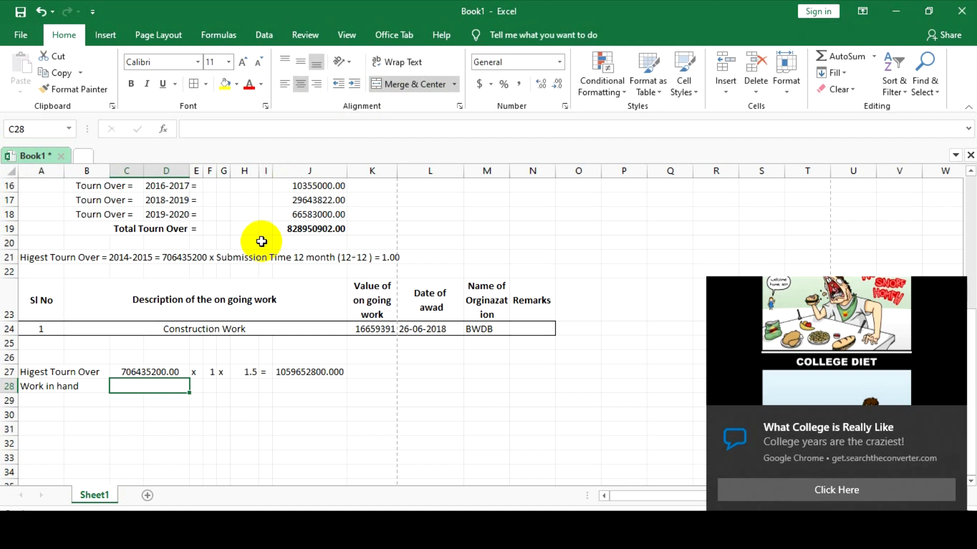
{"action": "type", "text": "="}
{"action": "left_click", "coordinate": [372, 327]}
{"action": "key", "text": "Return"}
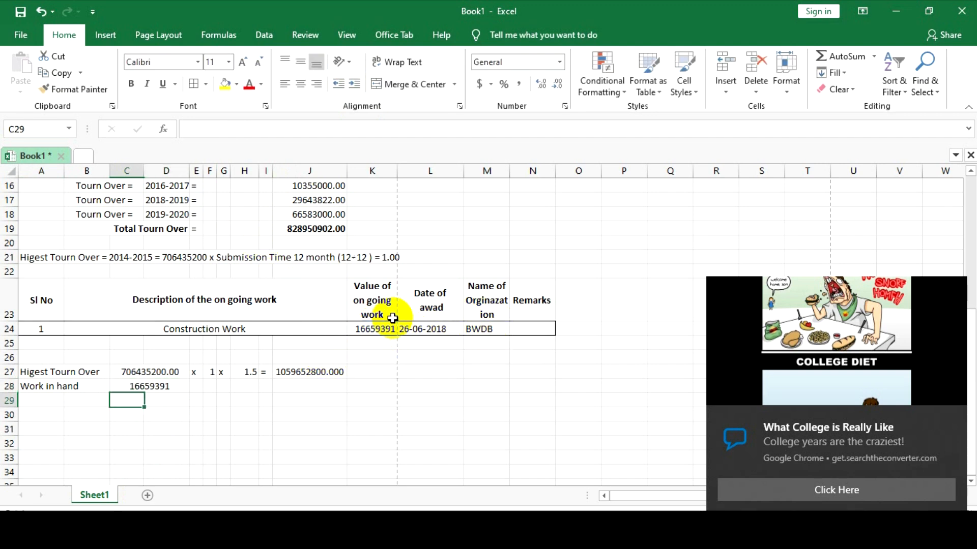
Step: Re-enter the reference =K24 in the merged cell C28
{"action": "left_click", "coordinate": [180, 384]}
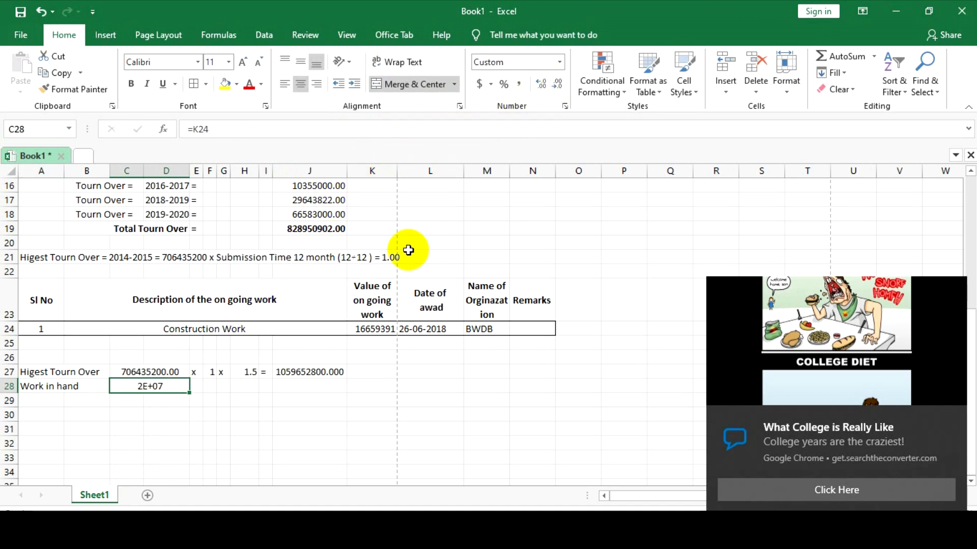
{"action": "left_click", "coordinate": [196, 429]}
{"action": "left_click", "coordinate": [149, 385]}
{"action": "type", "text": "="}
{"action": "left_click", "coordinate": [373, 329]}
{"action": "key", "text": "Return"}
{"action": "left_click", "coordinate": [152, 386]}
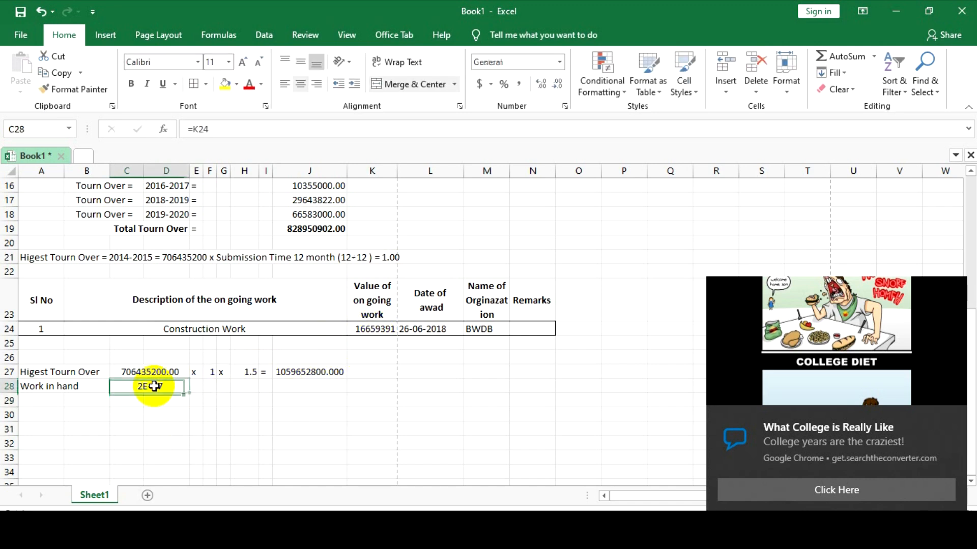
Step: Replace the formula in C28 with the plain value 16659391
{"action": "type", "text": "166"}
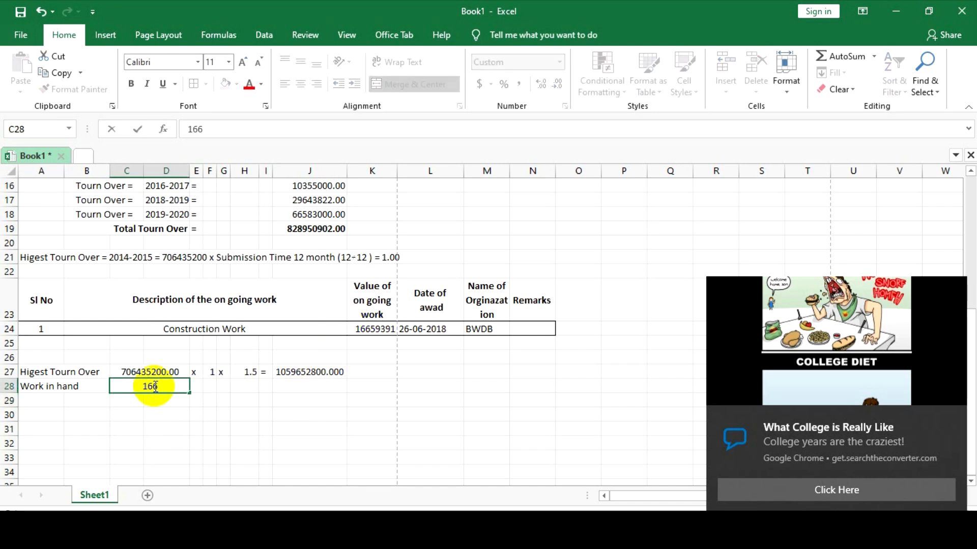
{"action": "type", "text": "59391"}
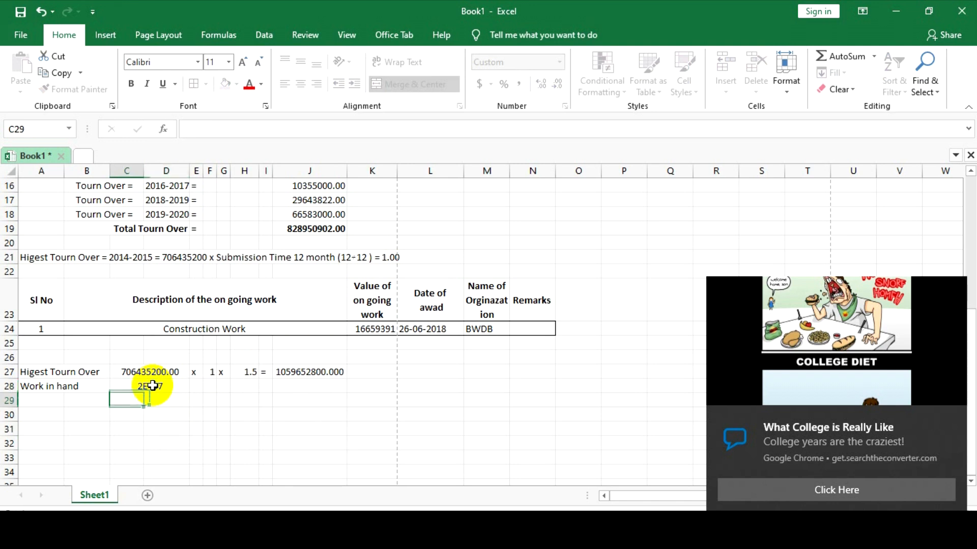
{"action": "key", "text": "Return"}
{"action": "left_click", "coordinate": [161, 386]}
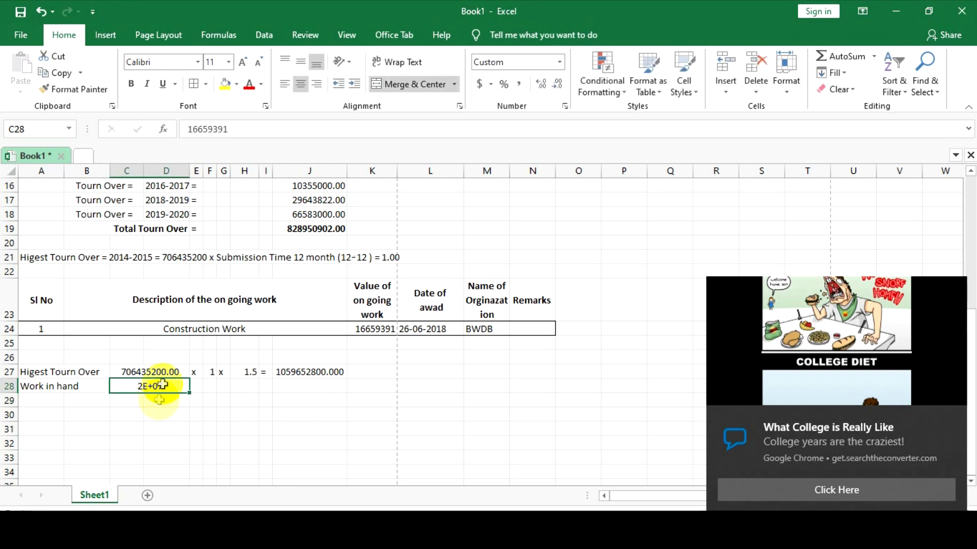
Step: Try increasing and decreasing the decimal places of C28 to correct its number display
{"action": "left_click", "coordinate": [548, 82]}
{"action": "left_click", "coordinate": [547, 81]}
{"action": "left_click", "coordinate": [547, 81]}
{"action": "left_click", "coordinate": [547, 82]}
{"action": "left_click", "coordinate": [547, 81]}
{"action": "left_click", "coordinate": [547, 81]}
{"action": "left_click", "coordinate": [547, 82]}
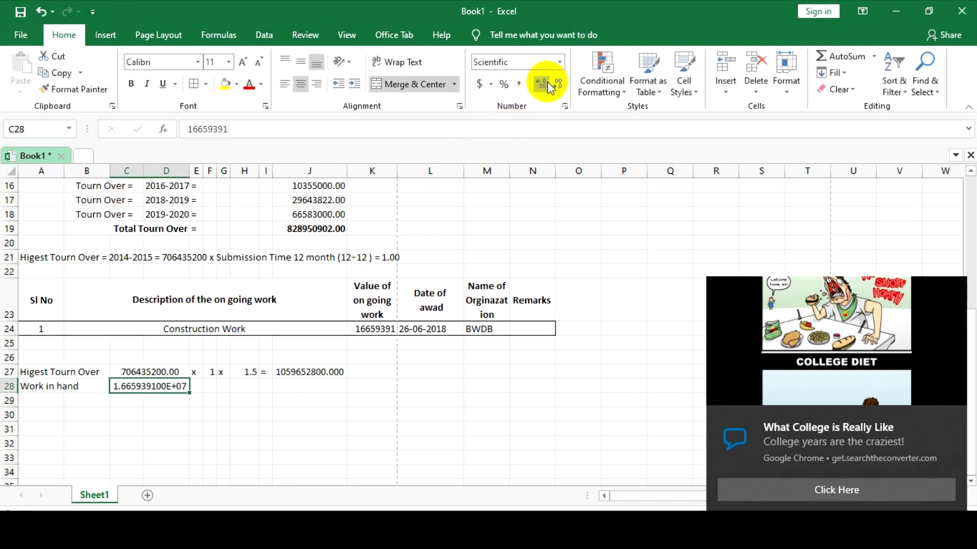
{"action": "left_click", "coordinate": [558, 84]}
{"action": "left_click", "coordinate": [557, 85]}
{"action": "left_click", "coordinate": [558, 84]}
{"action": "left_click", "coordinate": [557, 84]}
{"action": "left_click", "coordinate": [151, 373]}
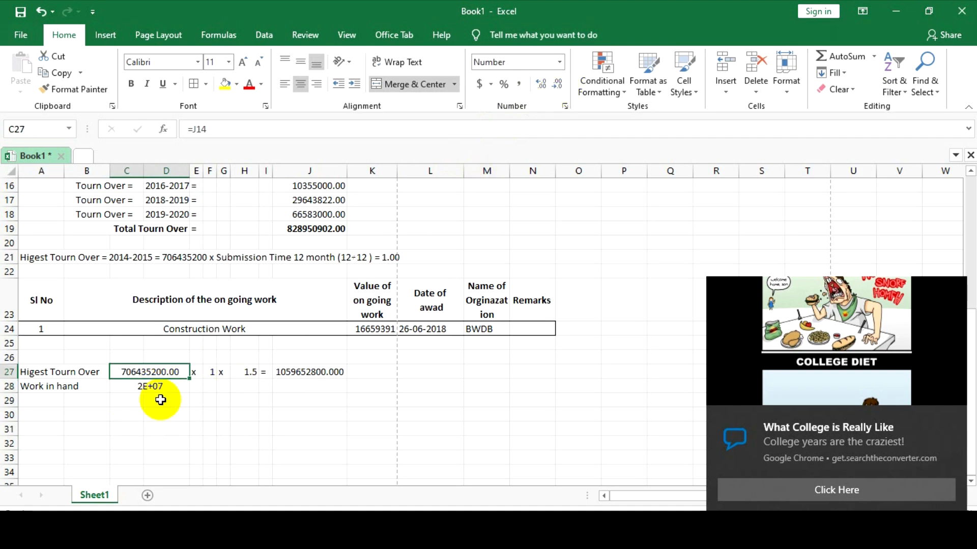
Step: Delete cells A28:D28 with the work in hand entries, shifting the remaining cells left
{"action": "left_click", "coordinate": [135, 388]}
{"action": "left_click_drag", "start_coordinate": [61, 386], "coordinate": [146, 387]}
{"action": "right_click", "coordinate": [148, 390]}
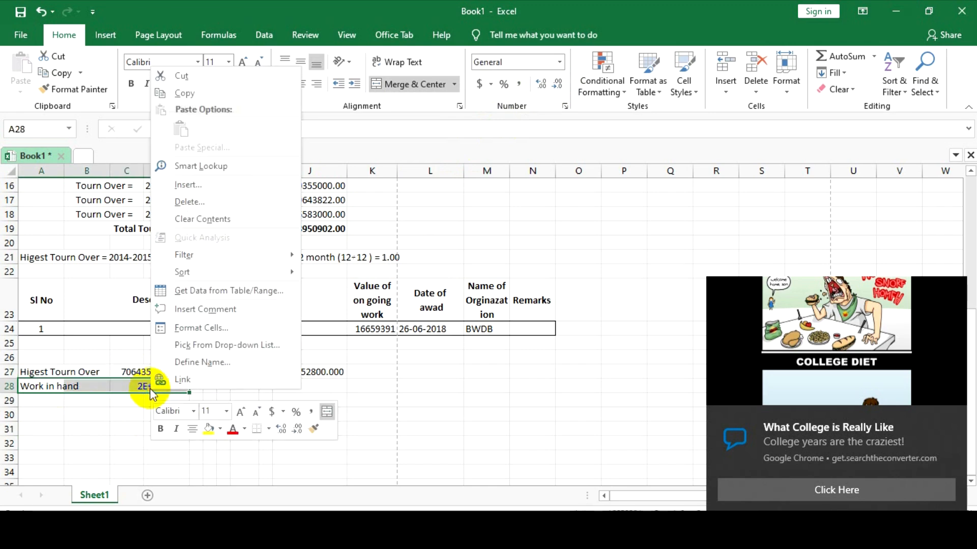
{"action": "left_click", "coordinate": [187, 202]}
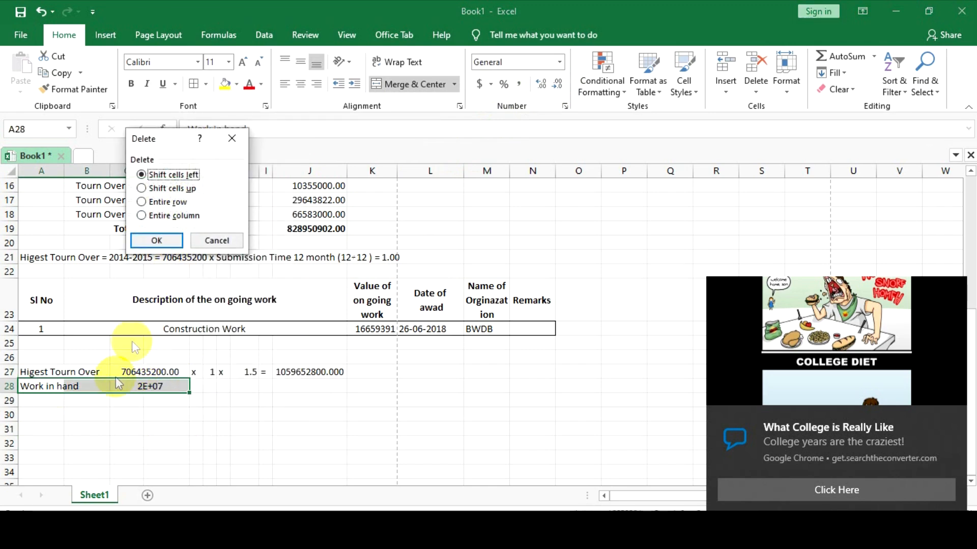
{"action": "left_click", "coordinate": [155, 239]}
{"action": "left_click", "coordinate": [129, 456]}
{"action": "left_click", "coordinate": [45, 387]}
{"action": "left_click", "coordinate": [141, 382]}
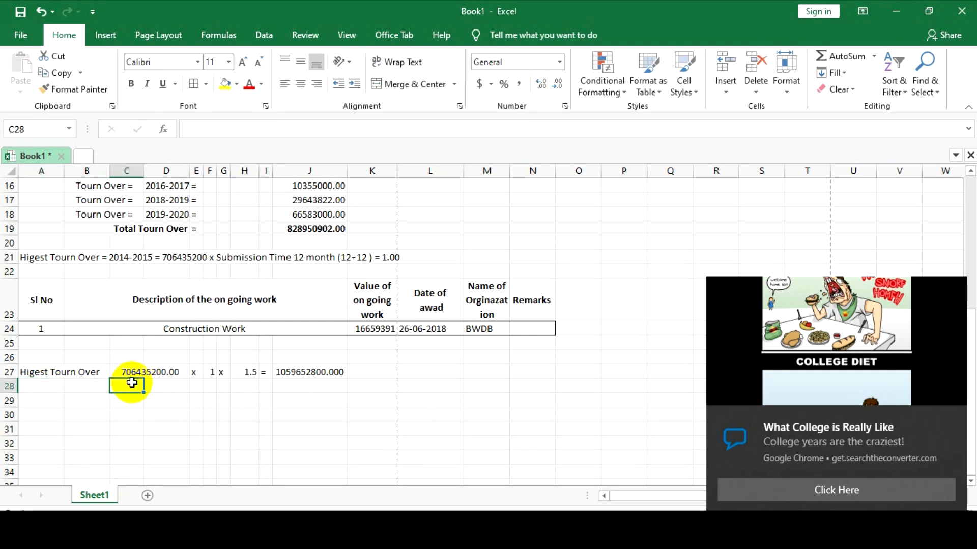
Step: Fill merged cell C27 down into C28 to reuse its merge and number format
{"action": "left_click", "coordinate": [137, 375]}
{"action": "mouse_move", "coordinate": [188, 387]}
{"action": "left_mouse_down"}
{"action": "mouse_move", "coordinate": [167, 404]}
{"action": "mouse_move", "coordinate": [142, 391]}
{"action": "left_mouse_up"}
{"action": "key", "text": "ctrl+z"}
{"action": "left_click", "coordinate": [148, 376]}
{"action": "left_click", "coordinate": [163, 387]}
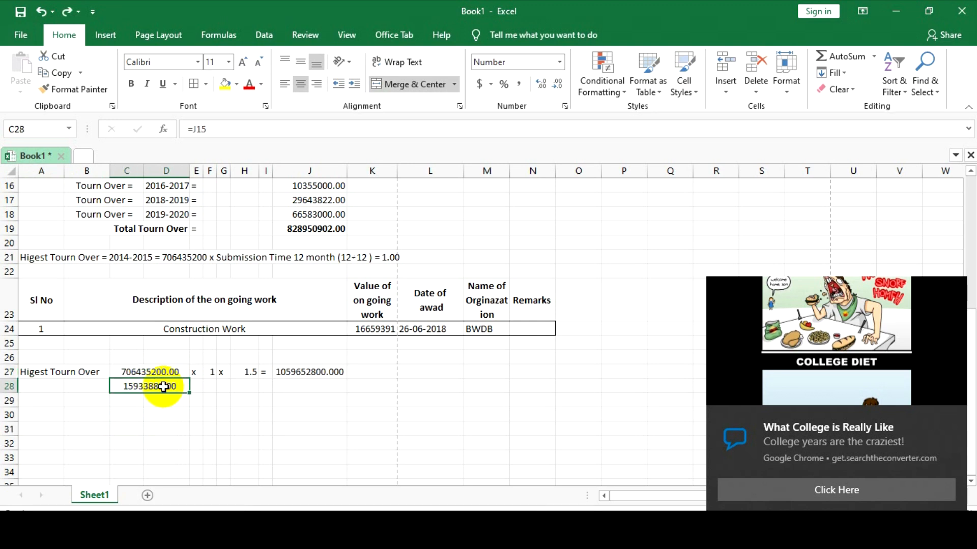
Step: Try the reference =K24 in the filled cell C28, and undo that entry
{"action": "type", "text": "="}
{"action": "left_click", "coordinate": [364, 329]}
{"action": "key", "text": "Return"}
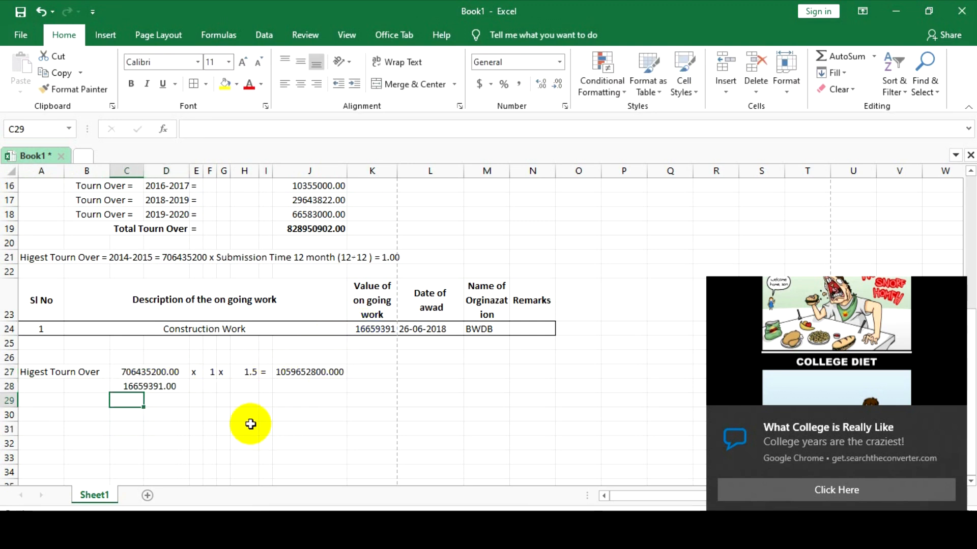
{"action": "left_click", "coordinate": [250, 424]}
{"action": "key", "text": "ctrl+z"}
{"action": "left_click", "coordinate": [148, 432]}
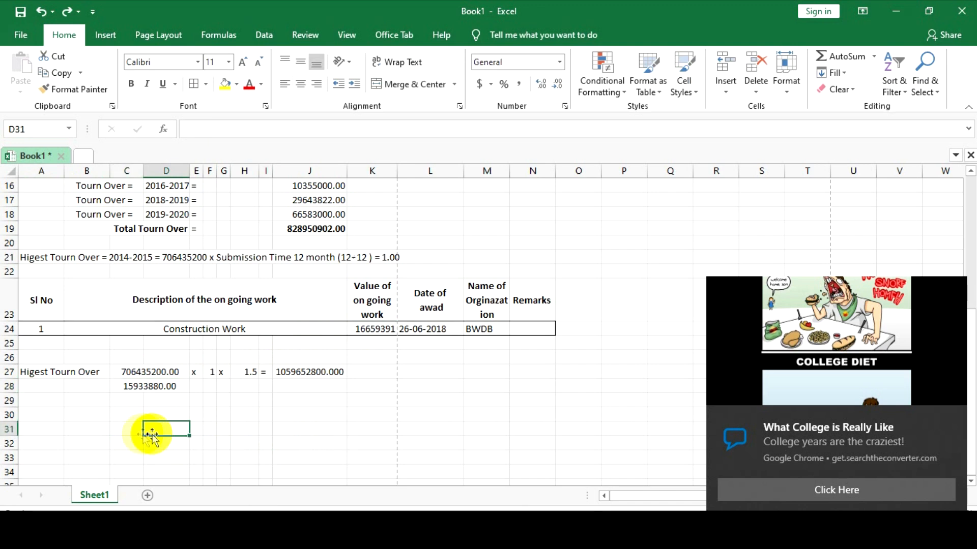
Step: Clear the copied turnover formula from merged cell C28, keeping its formatting
{"action": "left_click", "coordinate": [38, 386]}
{"action": "left_click", "coordinate": [147, 387]}
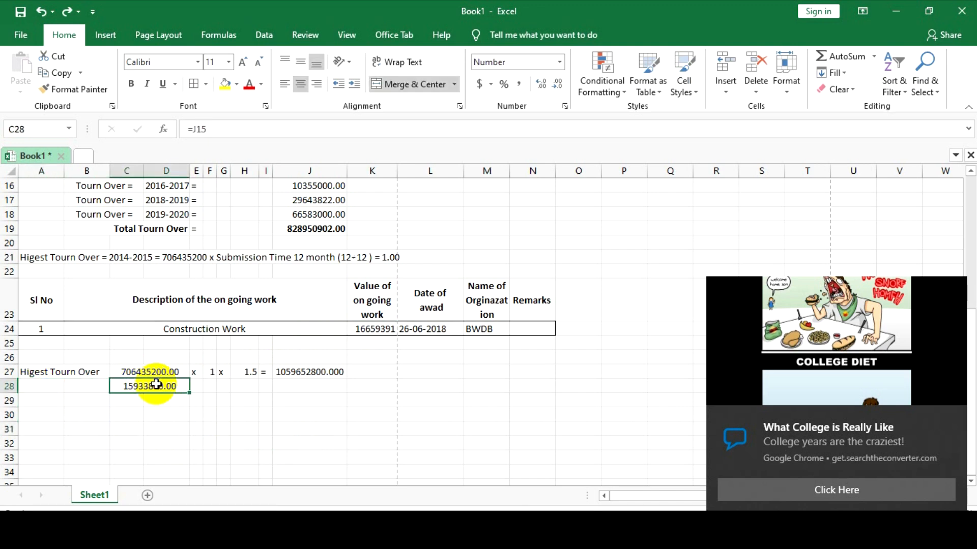
{"action": "key", "text": "Delete"}
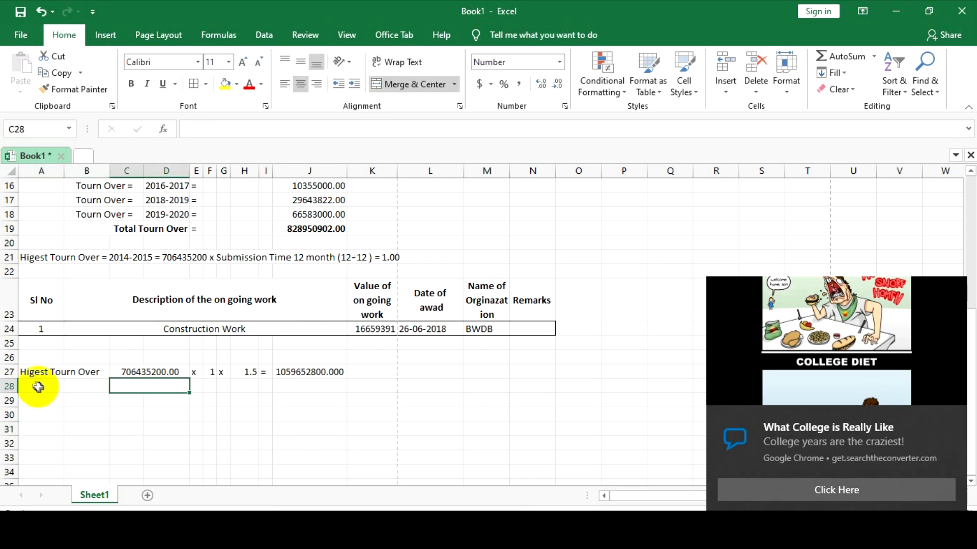
Step: Enter the label "Work in Hand" in A28
{"action": "left_click", "coordinate": [37, 385]}
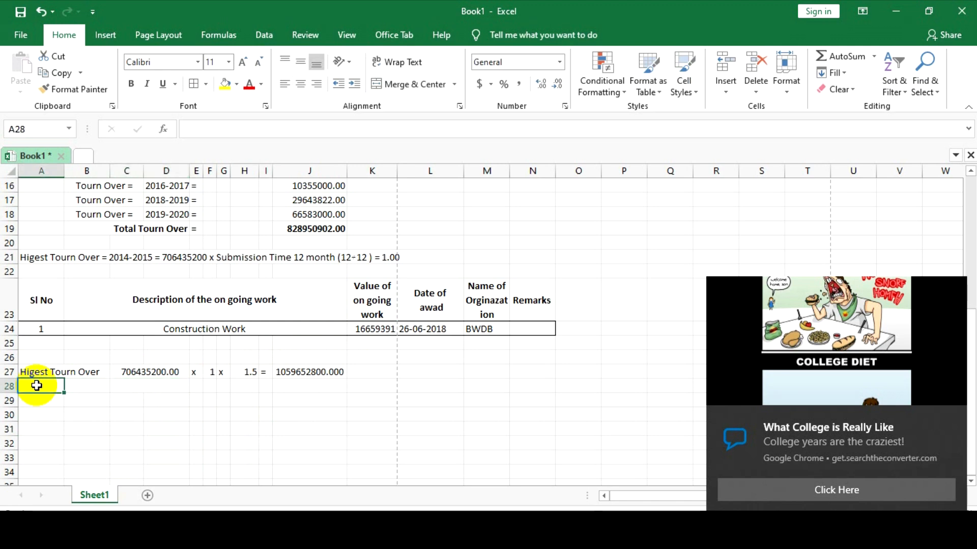
{"action": "type", "text": "Wo"}
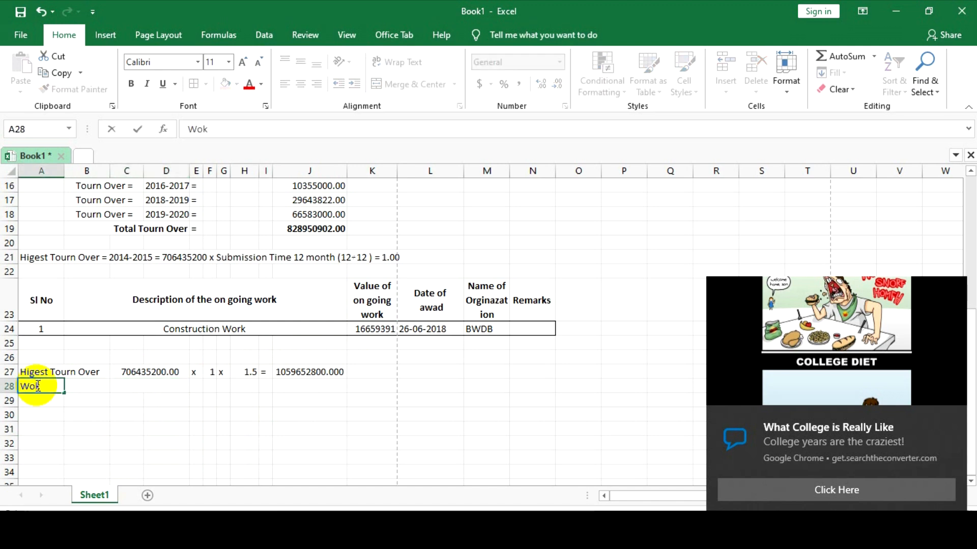
{"action": "type", "text": "rk in Hand"}
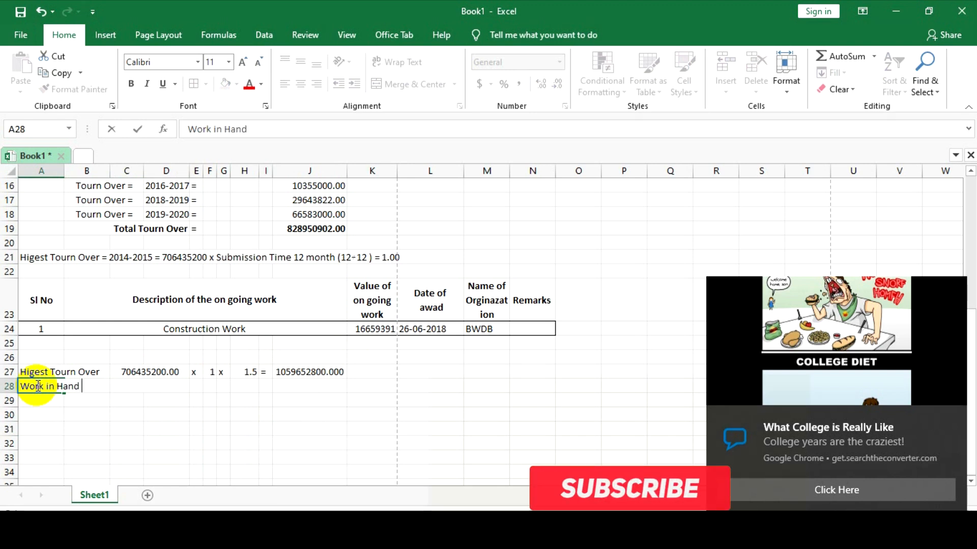
{"action": "key", "text": "Tab"}
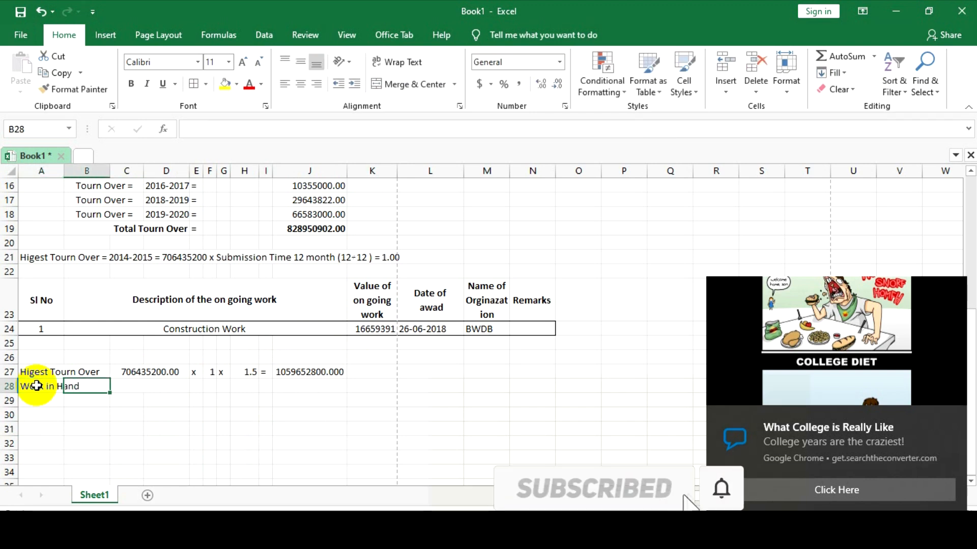
Step: Enter the reference =K24 in merged cell C28 on the Work in Hand row
{"action": "key", "text": "Tab"}
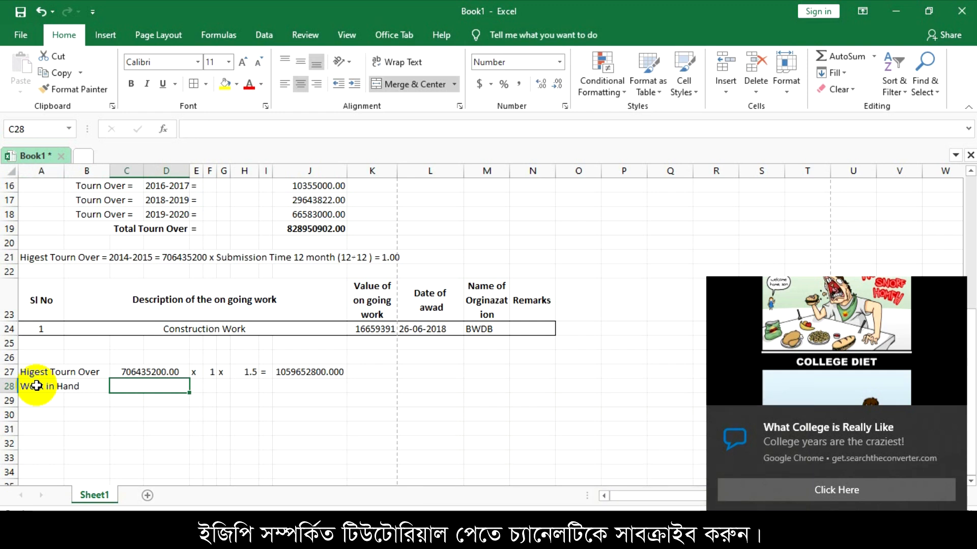
{"action": "type", "text": "="}
{"action": "left_click", "coordinate": [372, 329]}
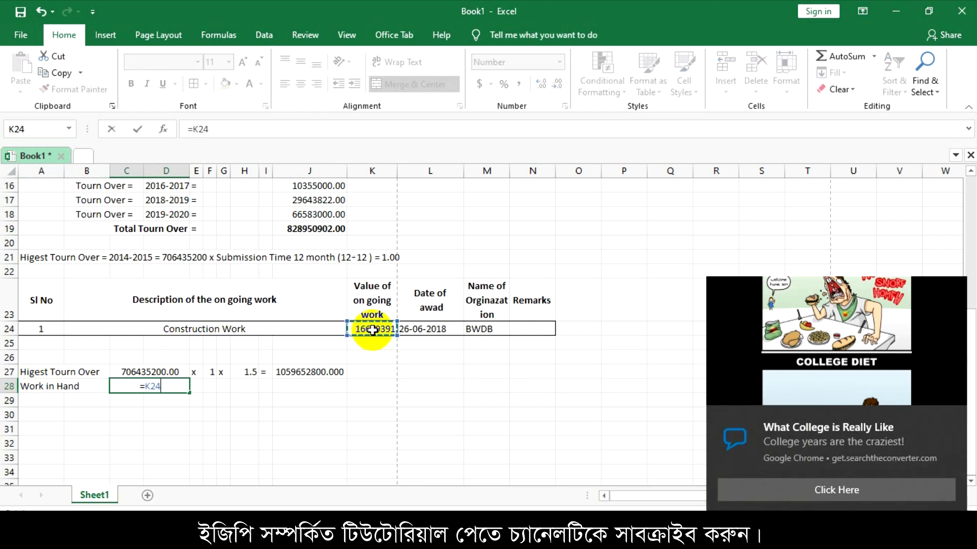
{"action": "key", "text": "Return"}
Step: Try a minus sign in E28 beside the Work in Hand value, and clear it
{"action": "left_click", "coordinate": [195, 385]}
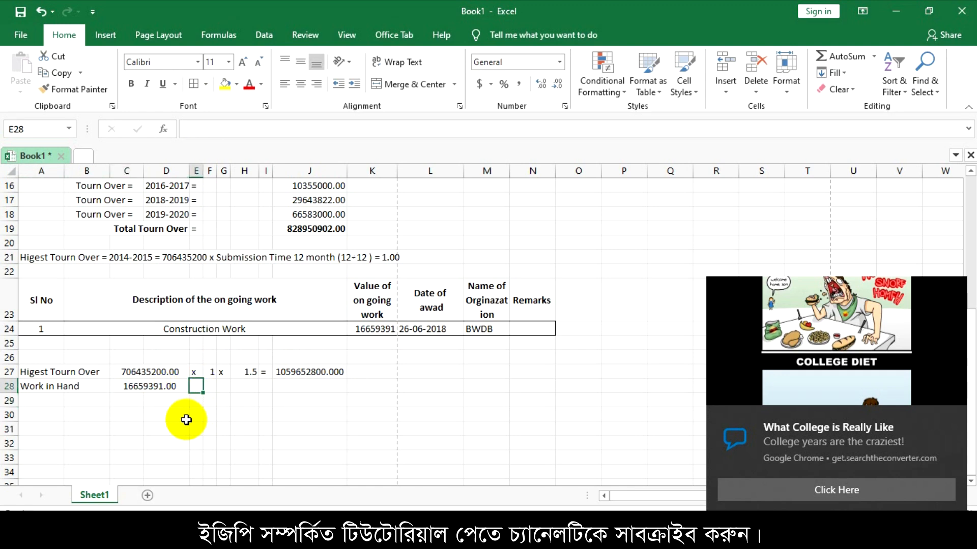
{"action": "scroll", "coordinate": [184, 420], "scroll_direction": "up", "scroll_amount": 3}
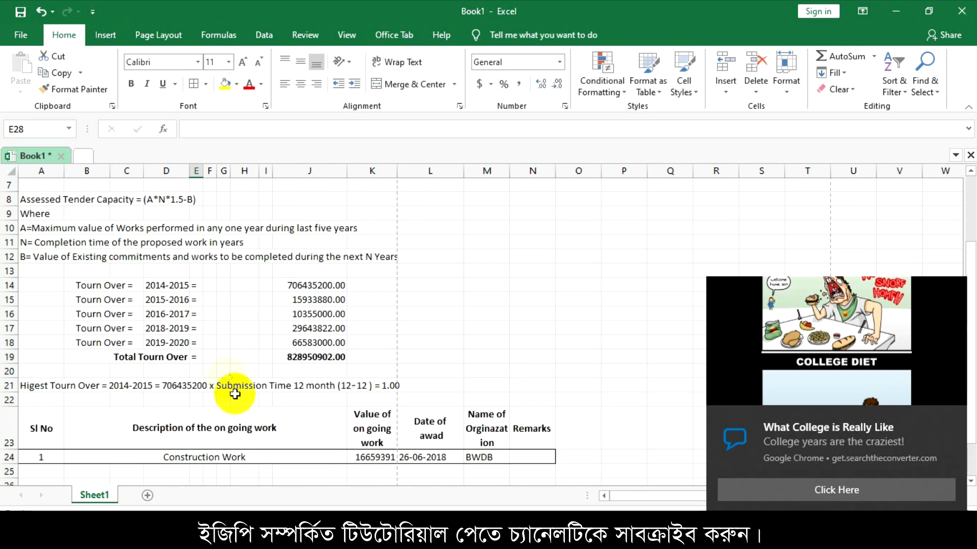
{"action": "scroll", "coordinate": [266, 388], "scroll_direction": "down", "scroll_amount": 3}
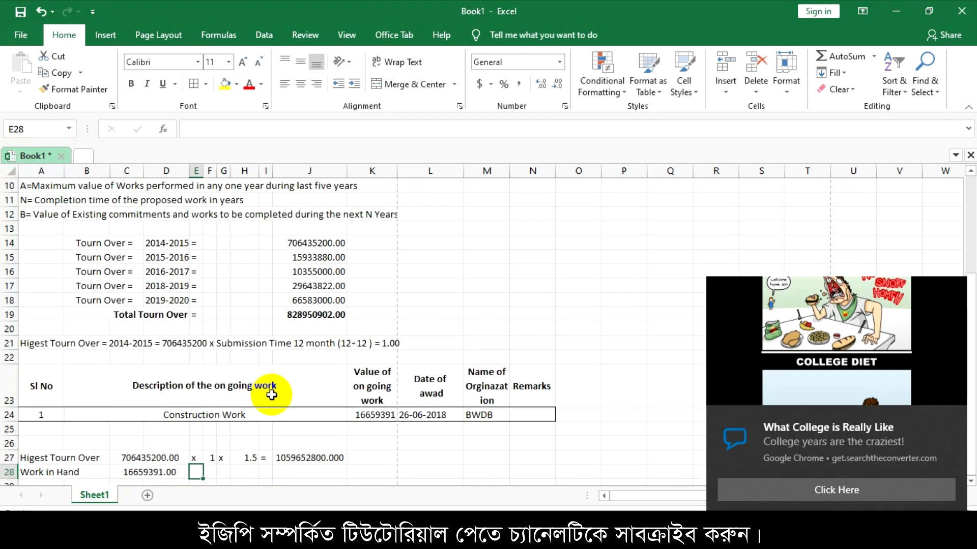
{"action": "type", "text": "-"}
{"action": "key", "text": "Return"}
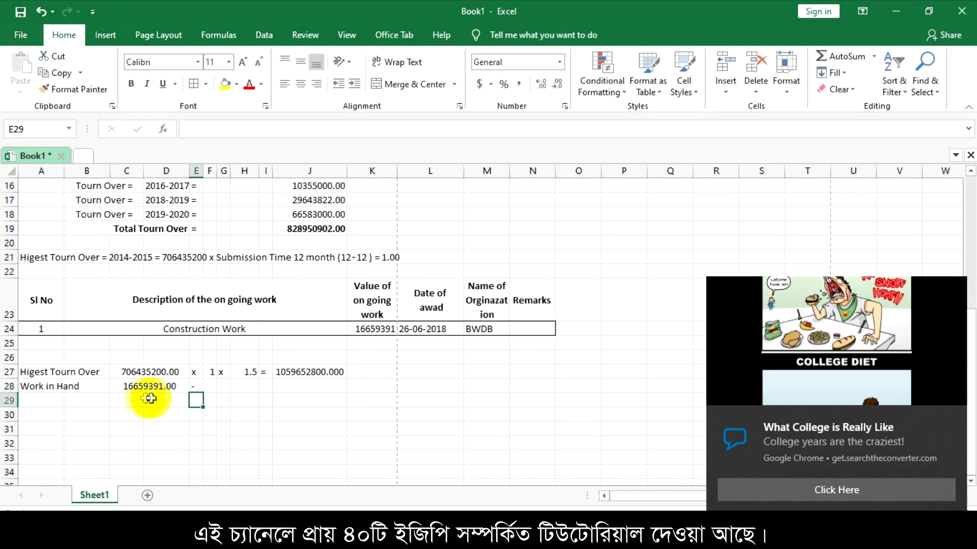
{"action": "left_click", "coordinate": [105, 387]}
{"action": "left_click", "coordinate": [196, 386]}
{"action": "key", "text": "Delete"}
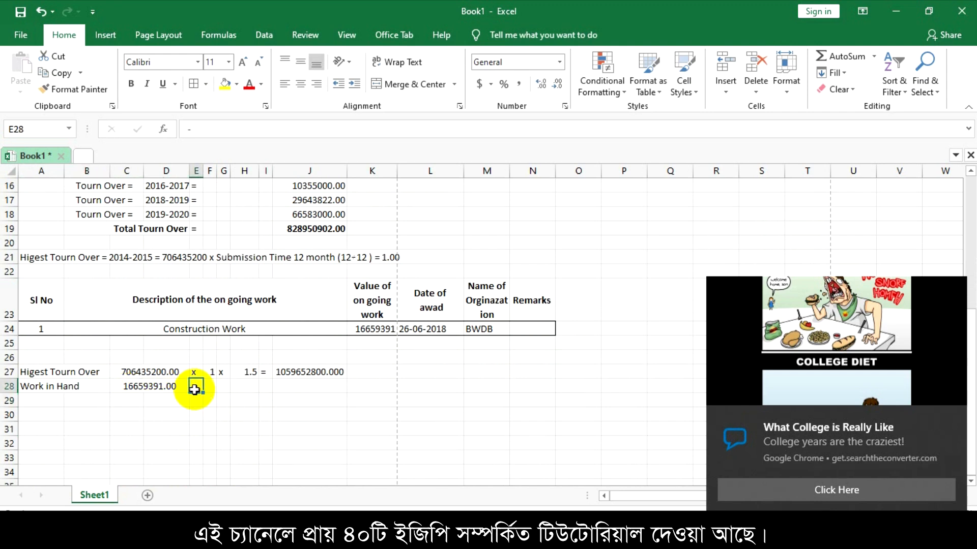
Step: Enter an equals sign in I28 on the Work in Hand row
{"action": "left_click", "coordinate": [136, 429]}
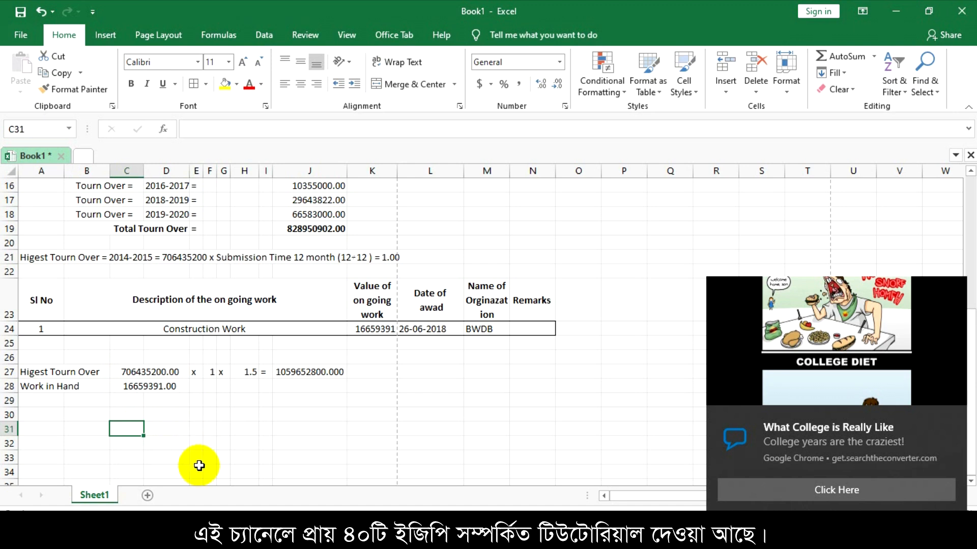
{"action": "left_click", "coordinate": [282, 387]}
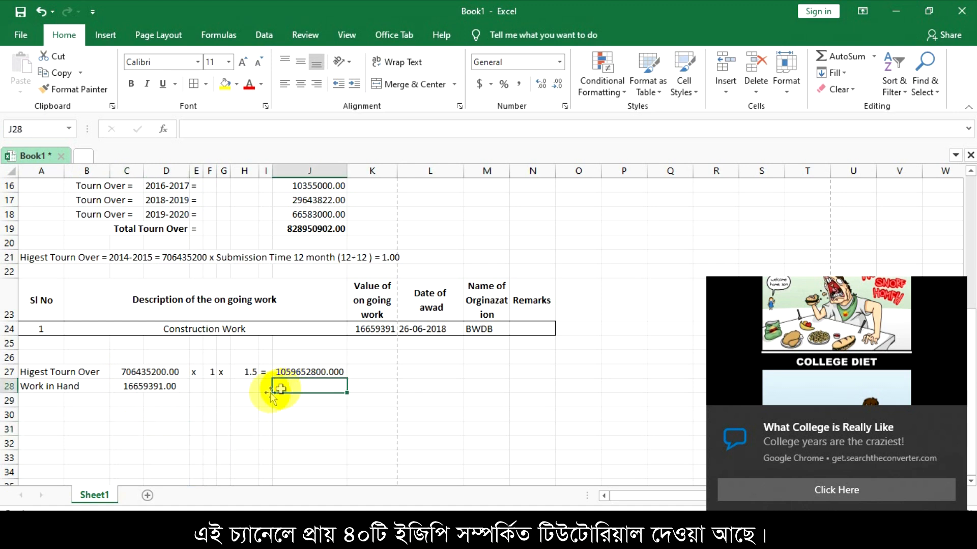
{"action": "left_click", "coordinate": [149, 390]}
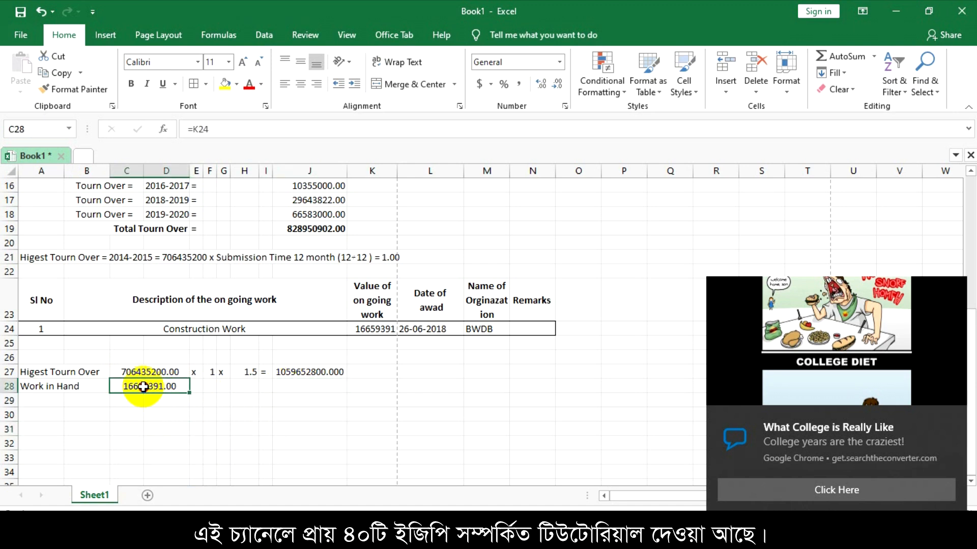
{"action": "left_click", "coordinate": [266, 386]}
{"action": "type", "text": "="}
{"action": "key", "text": "Return"}
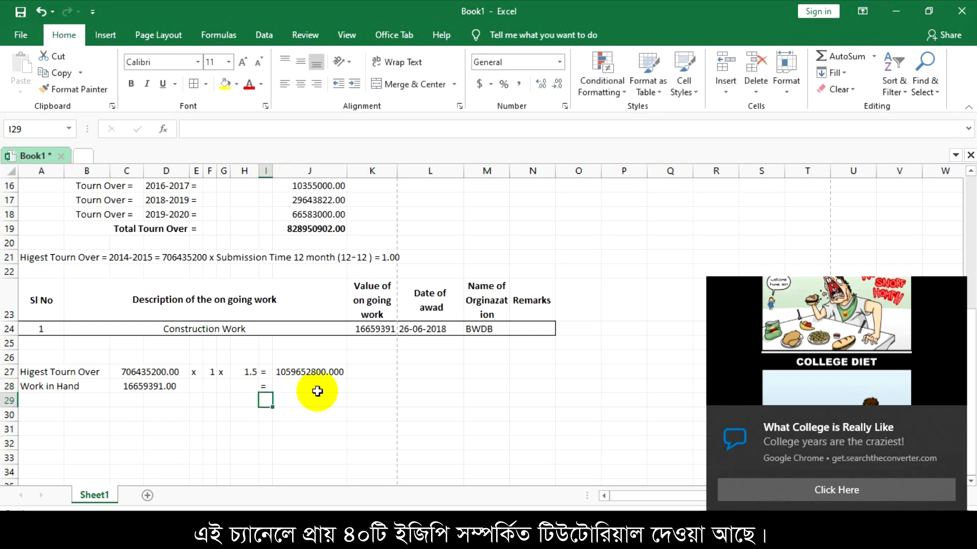
Step: Enter the ongoing work reference =K24 in J28 and clear the duplicate reference from merged cell C28
{"action": "double_click", "coordinate": [312, 388]}
{"action": "type", "text": "="}
{"action": "left_click", "coordinate": [371, 330]}
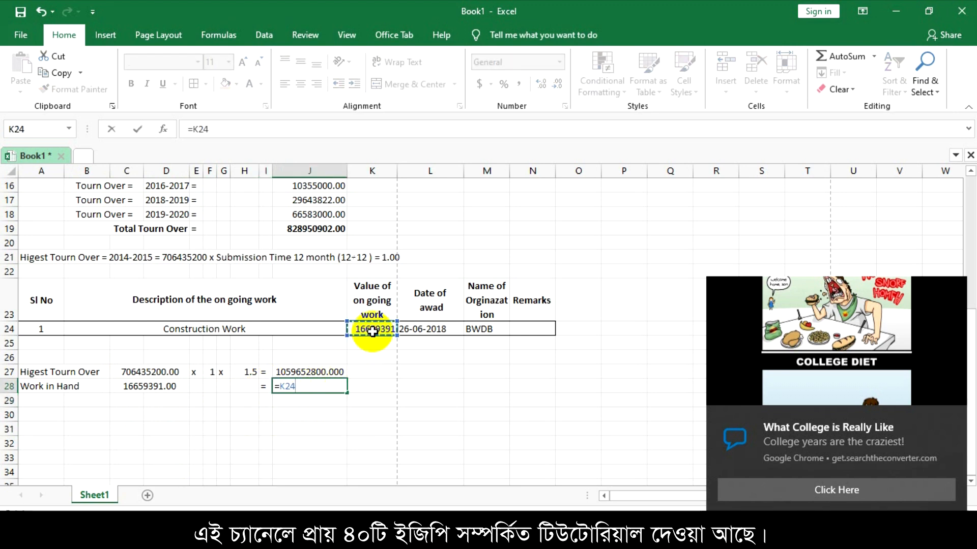
{"action": "key", "text": "Return"}
{"action": "left_click", "coordinate": [152, 385]}
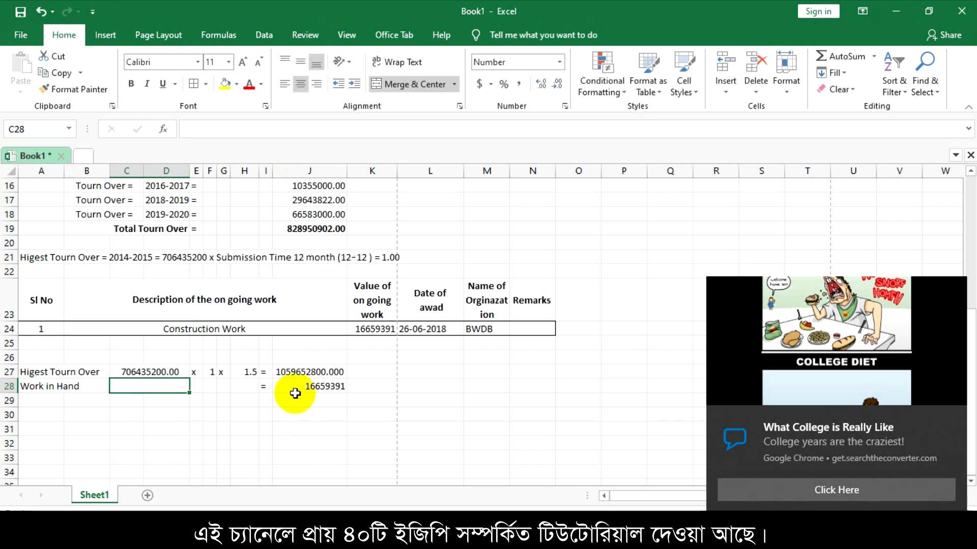
Step: Format the Work in Hand amount in J28 with three decimal places
{"action": "left_click", "coordinate": [295, 387]}
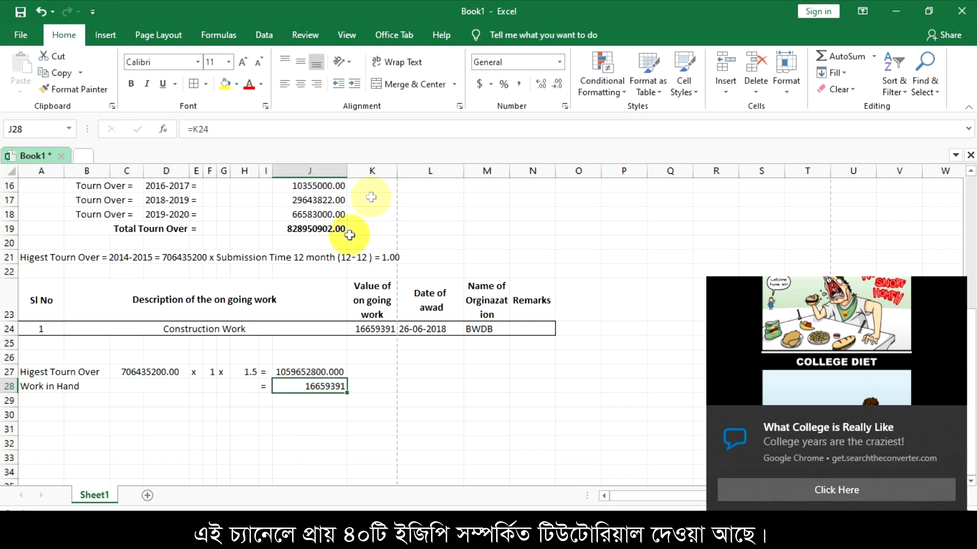
{"action": "left_click", "coordinate": [542, 87]}
{"action": "left_click", "coordinate": [285, 427]}
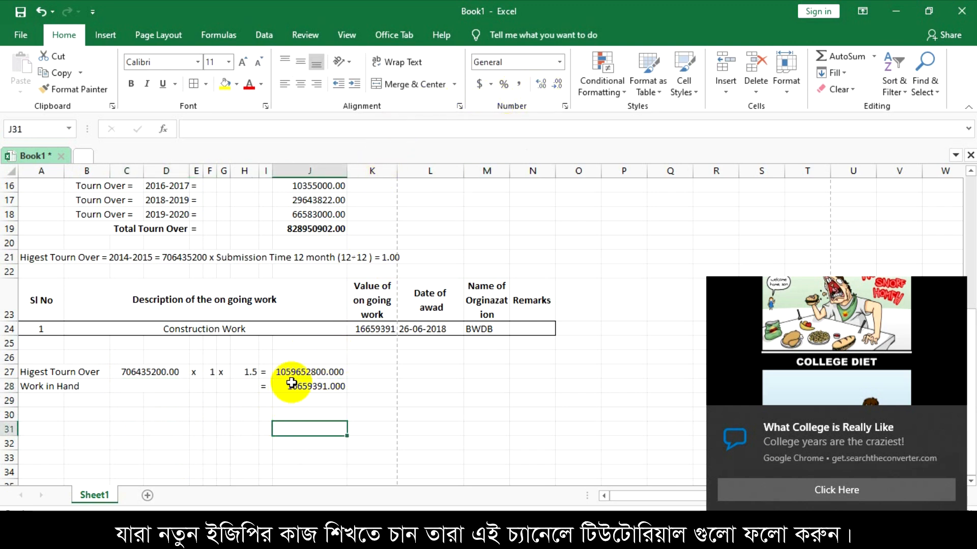
Step: Enter the minus marker "(-)" in H28 before the equals sign and right-align it
{"action": "double_click", "coordinate": [260, 385]}
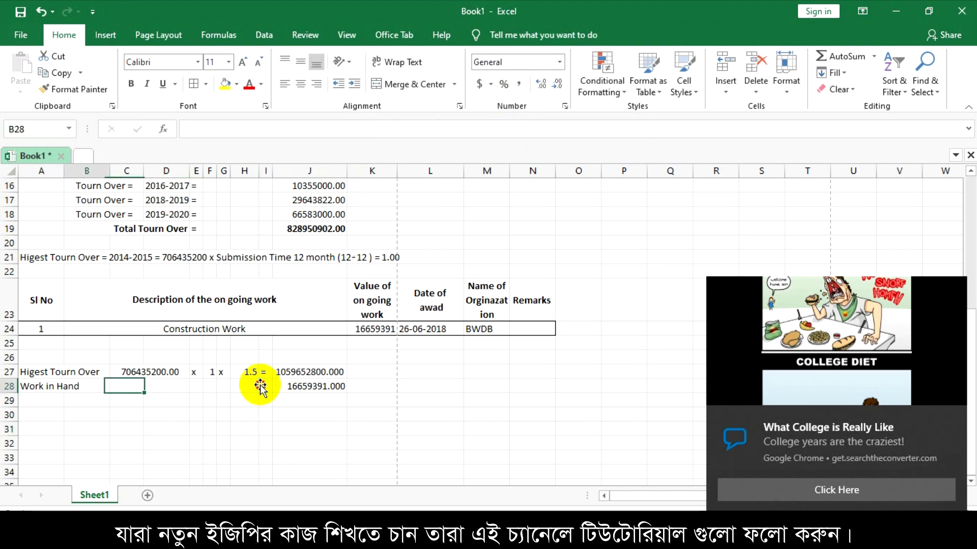
{"action": "double_click", "coordinate": [254, 385]}
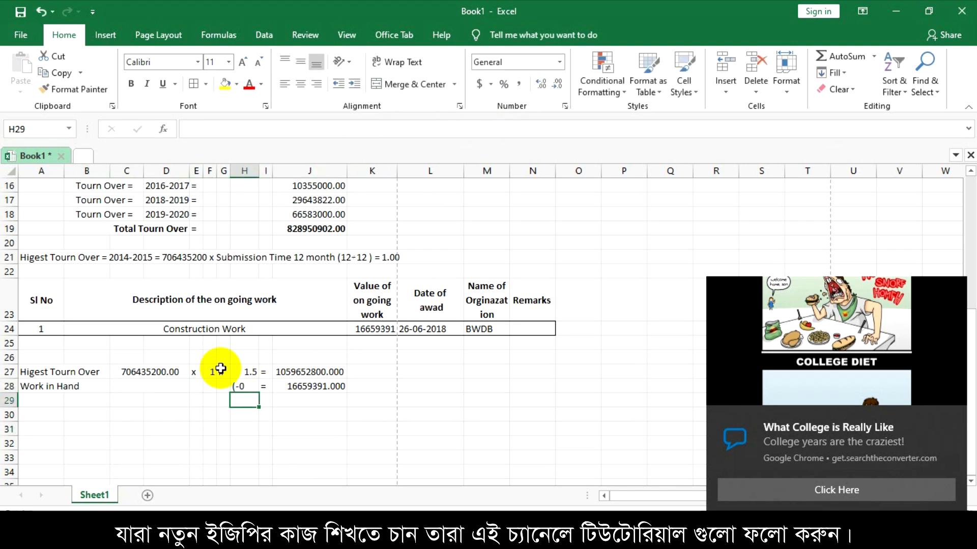
{"action": "left_click", "coordinate": [247, 386]}
{"action": "type", "text": "(-)"}
{"action": "key", "text": "ctrl+Return"}
{"action": "left_click", "coordinate": [315, 84]}
{"action": "left_click", "coordinate": [356, 402]}
Step: Subtract the work in hand from the multiplied turnover with =J27-J28 in J29
{"action": "left_click", "coordinate": [299, 401]}
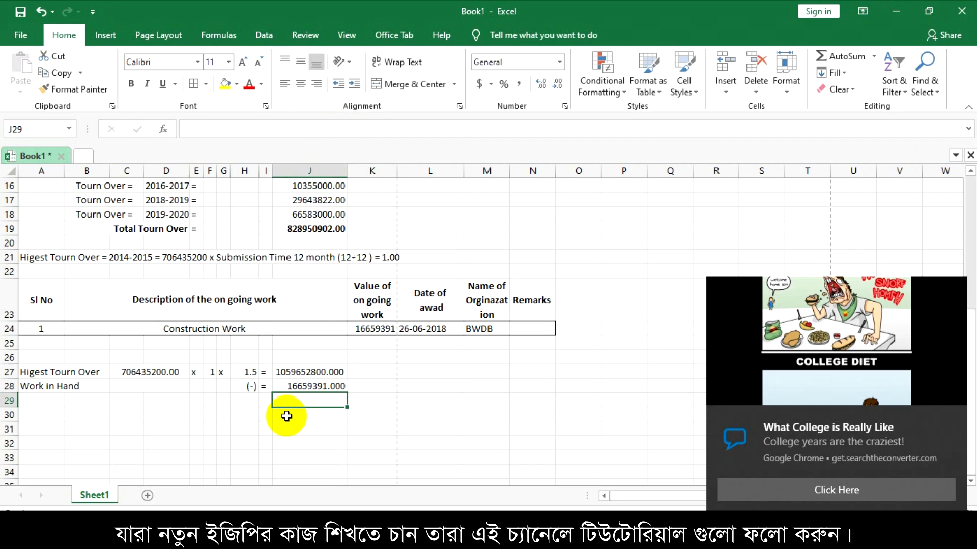
{"action": "type", "text": "="}
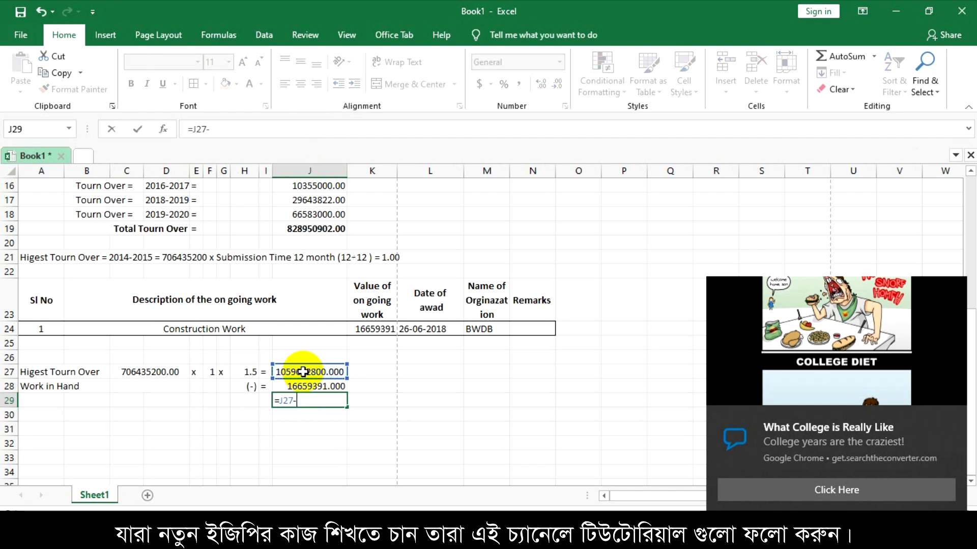
{"action": "type", "text": "-"}
{"action": "left_click", "coordinate": [306, 386]}
{"action": "key", "text": "Return"}
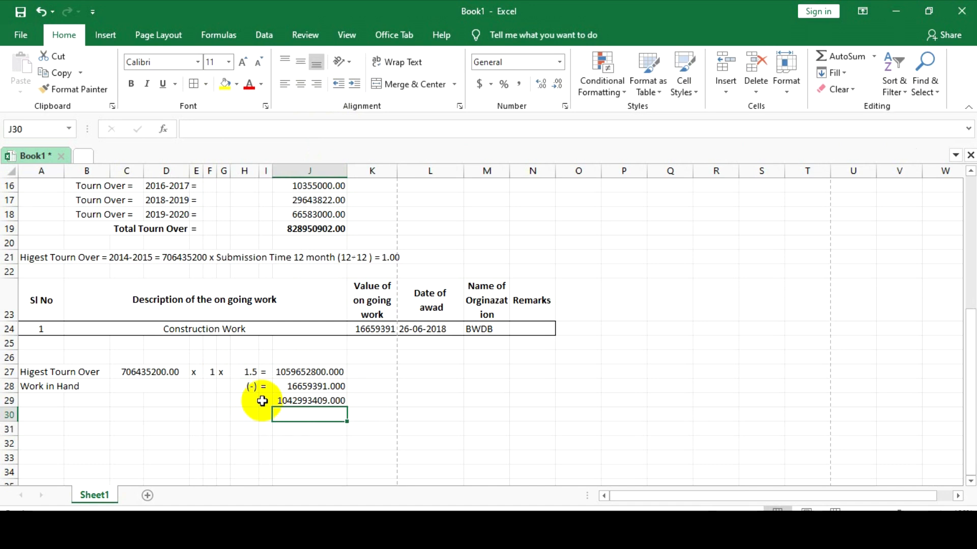
Step: Enter an equals sign in I29 before the subtraction result
{"action": "left_click", "coordinate": [261, 401]}
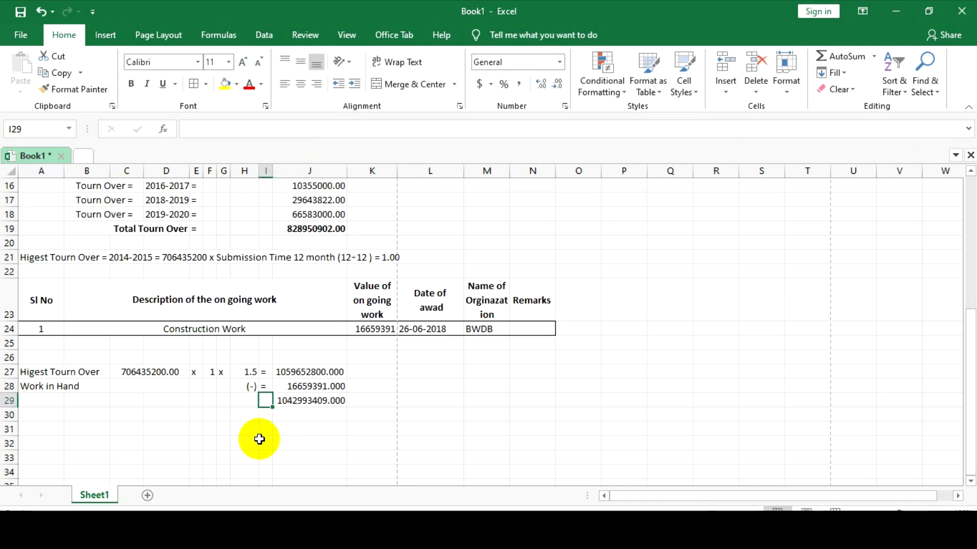
{"action": "type", "text": "="}
{"action": "key", "text": "Return"}
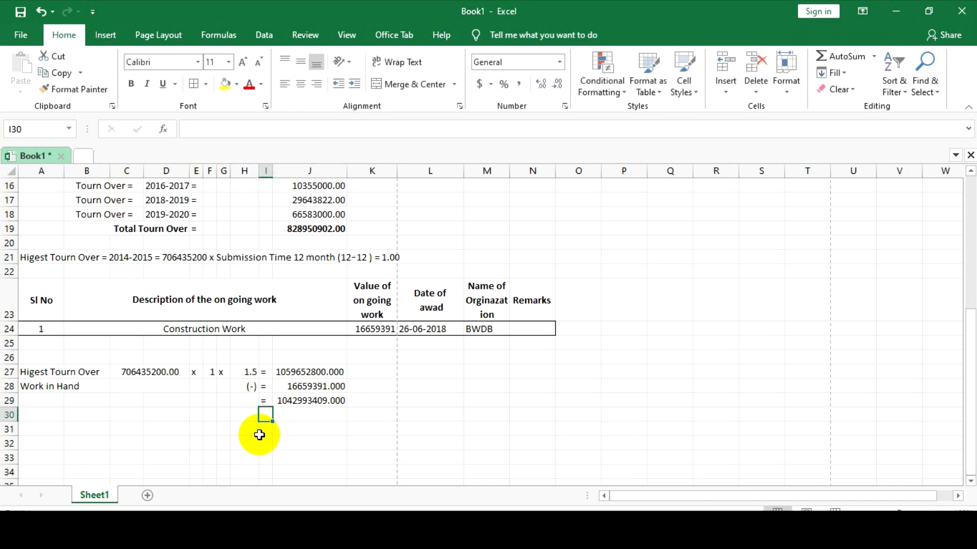
Step: Merge cells C29:H29 and enter the label "Tender Capacity"
{"action": "left_click_drag", "start_coordinate": [252, 401], "coordinate": [113, 399]}
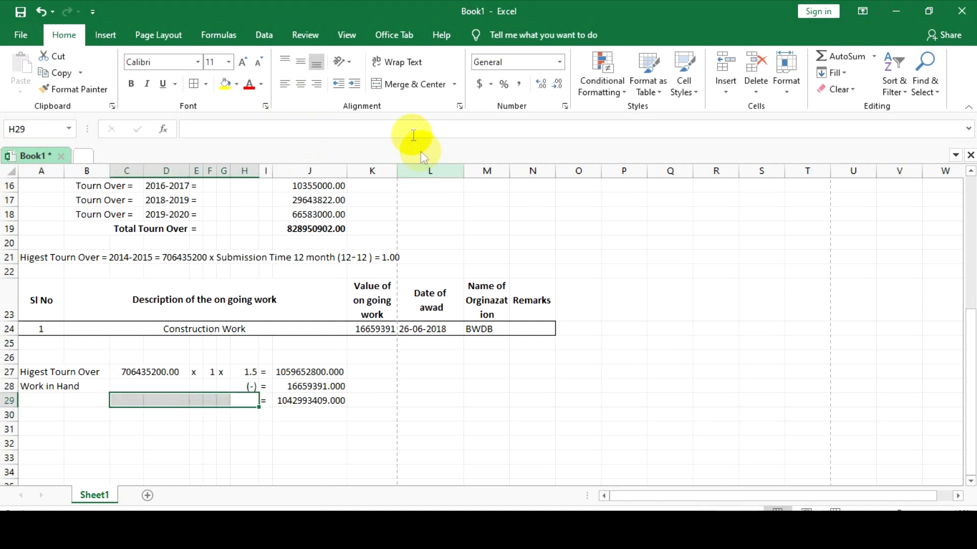
{"action": "left_click", "coordinate": [394, 84]}
{"action": "type", "text": "Ten"}
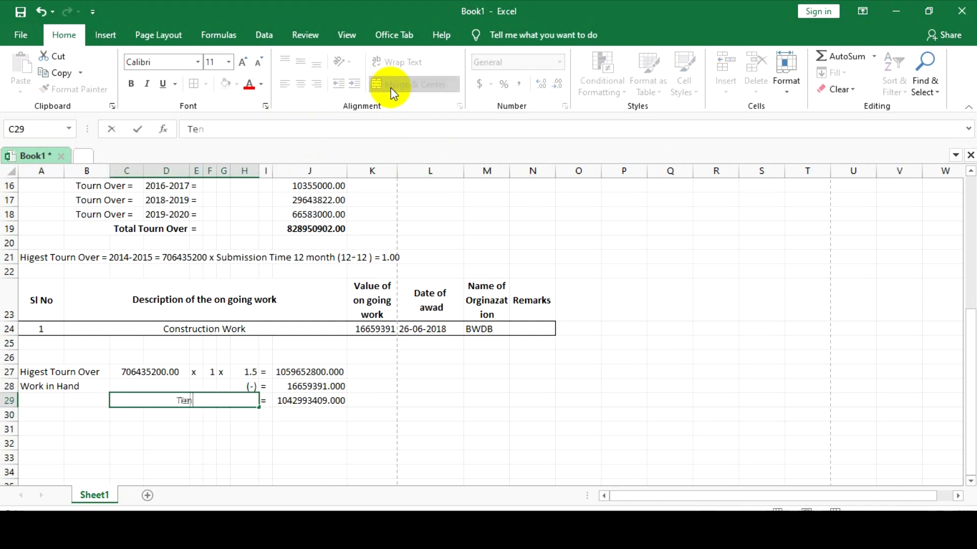
{"action": "type", "text": "der Capacity"}
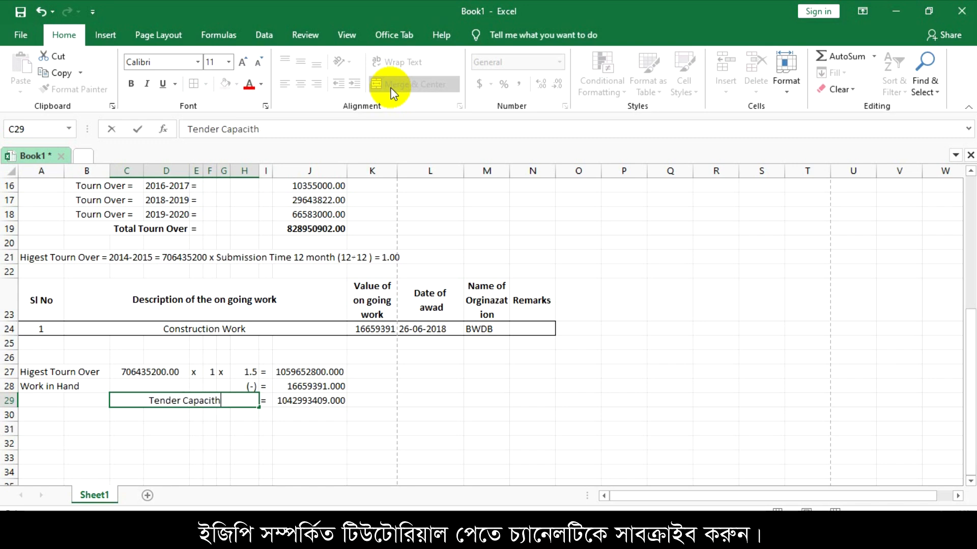
{"action": "left_click", "coordinate": [196, 458]}
Step: Right-align the Tender Capacity label and make C29:J29 bold
{"action": "left_click", "coordinate": [163, 400]}
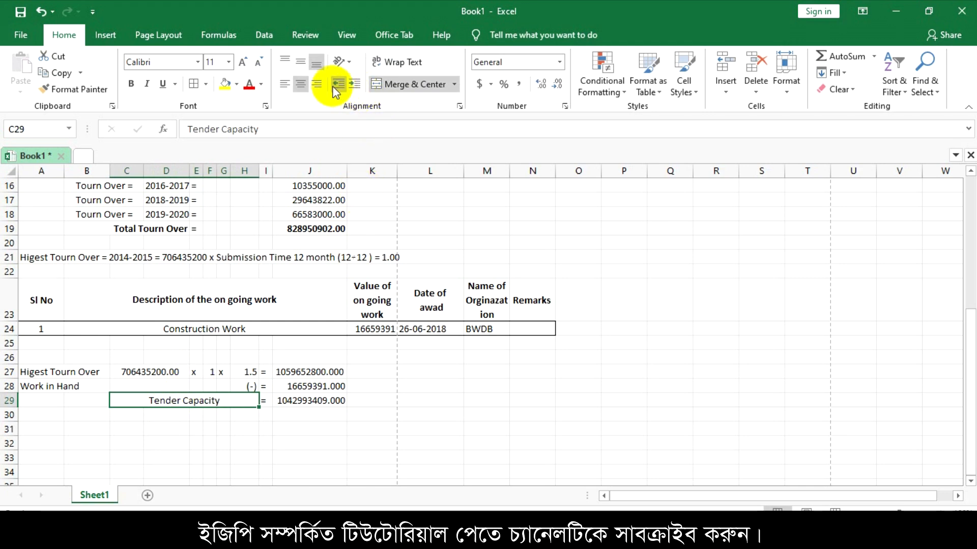
{"action": "left_click", "coordinate": [317, 84]}
{"action": "left_click", "coordinate": [351, 401]}
{"action": "left_click", "coordinate": [323, 427]}
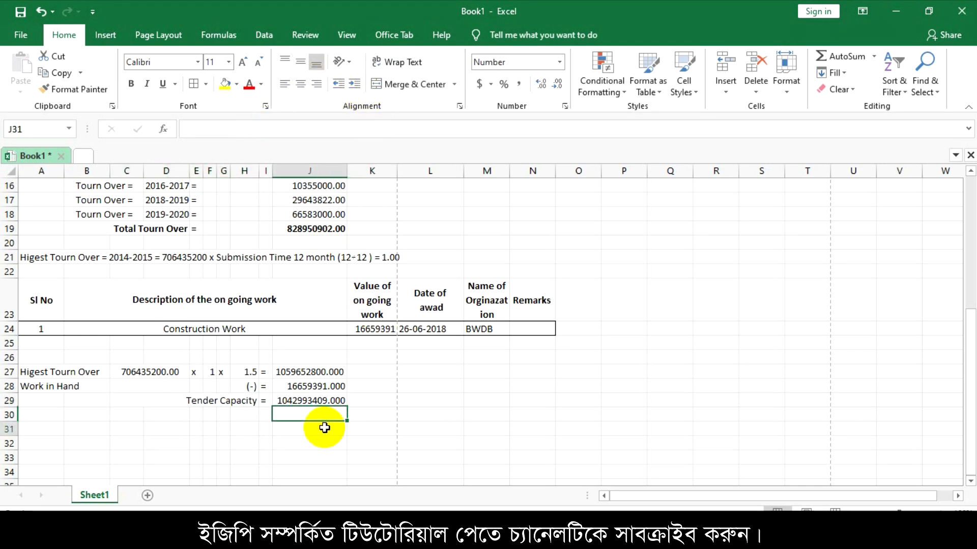
{"action": "left_click_drag", "start_coordinate": [326, 399], "coordinate": [199, 397]}
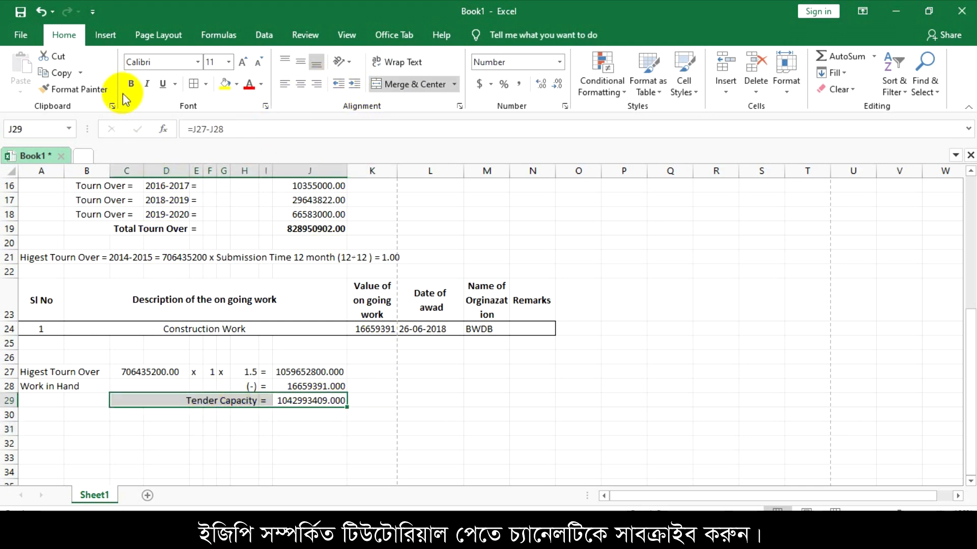
{"action": "left_click", "coordinate": [384, 386]}
{"action": "scroll", "coordinate": [331, 408], "scroll_direction": "down", "scroll_amount": 2}
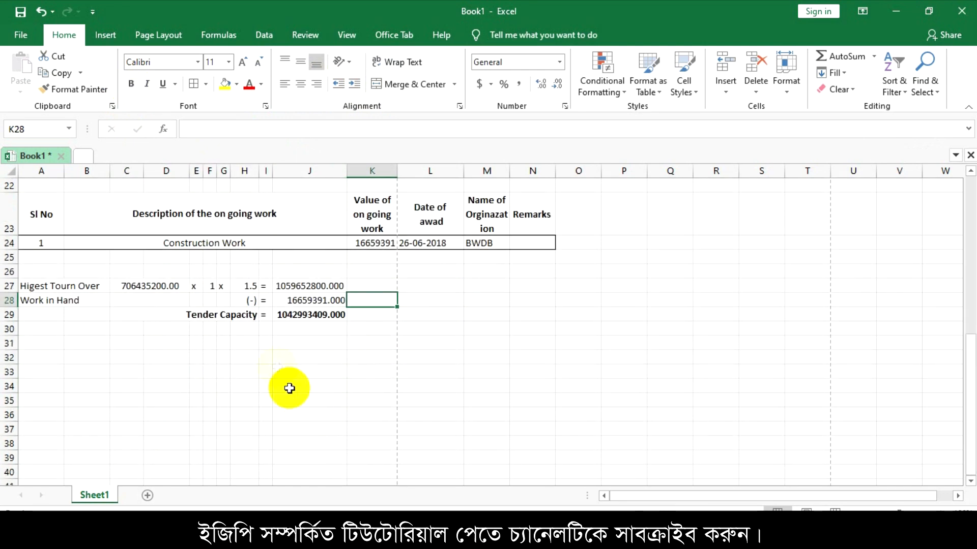
{"action": "left_click", "coordinate": [321, 358]}
{"action": "scroll", "coordinate": [446, 373], "scroll_direction": "up", "scroll_amount": 2}
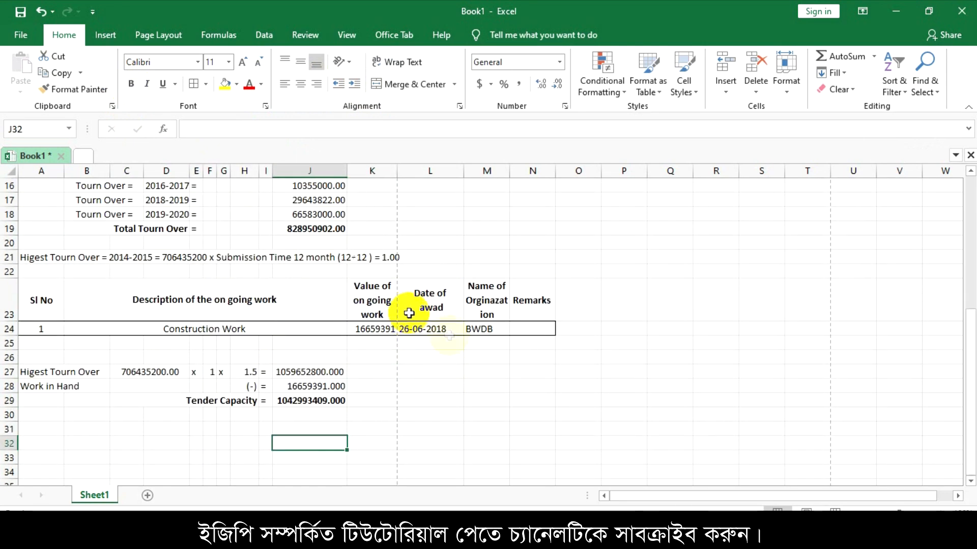
{"action": "scroll", "coordinate": [335, 387], "scroll_direction": "down", "scroll_amount": 1}
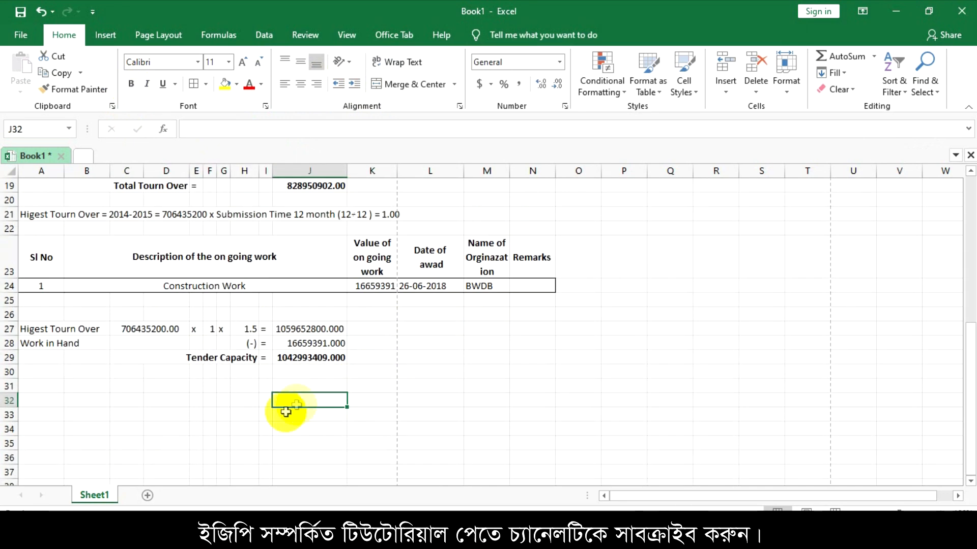
{"action": "left_click", "coordinate": [239, 415]}
Step: Try copying the company heading from A1 to the area below the Tender Capacity result, and undo that paste
{"action": "scroll", "coordinate": [313, 413], "scroll_direction": "up", "scroll_amount": 4}
{"action": "scroll", "coordinate": [312, 414], "scroll_direction": "up", "scroll_amount": 2}
{"action": "left_click", "coordinate": [154, 199]}
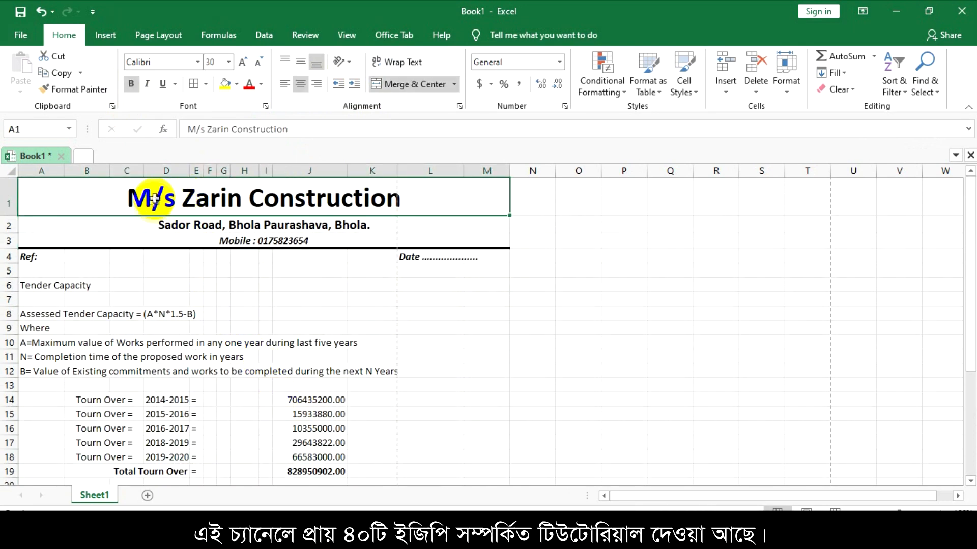
{"action": "scroll", "coordinate": [239, 428], "scroll_direction": "down", "scroll_amount": 6}
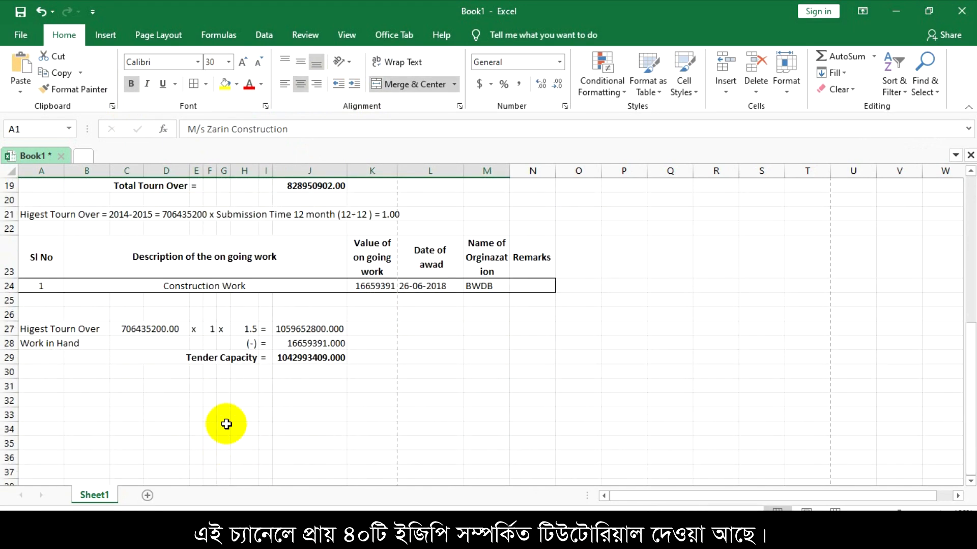
{"action": "left_click", "coordinate": [224, 430]}
{"action": "type", "text": "M/s Zarin Construction"}
{"action": "key", "text": "ctrl+z"}
Step: Enter the closing company name "M/S Jarin Consturcion" in J33 below the Tender Capacity result
{"action": "left_click", "coordinate": [263, 417]}
{"action": "left_click", "coordinate": [307, 414]}
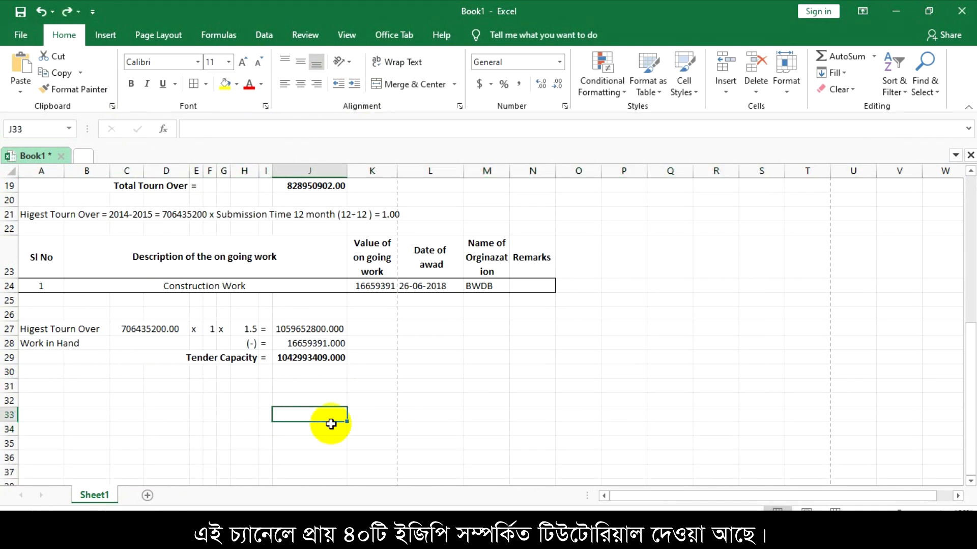
{"action": "type", "text": "M/S Jarin Consturcion"}
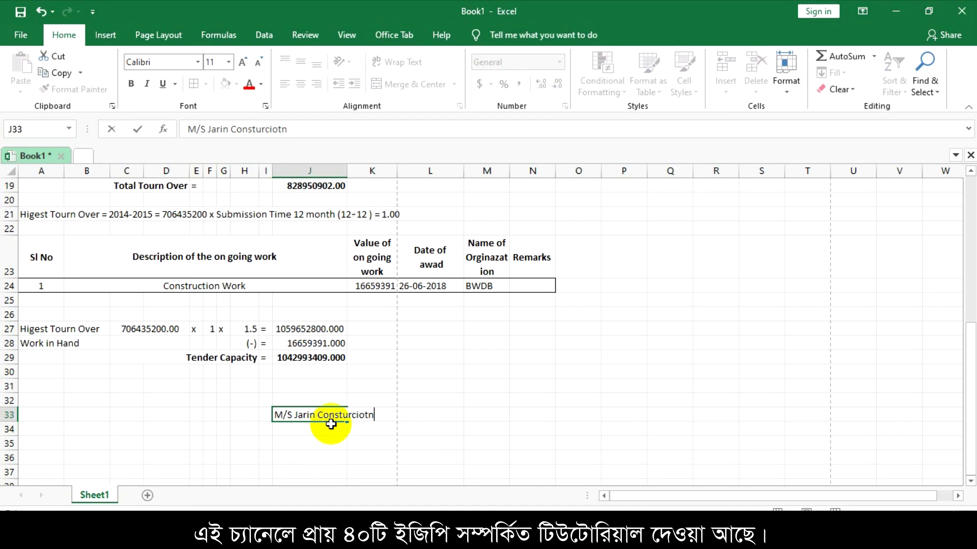
{"action": "key", "text": "Return"}
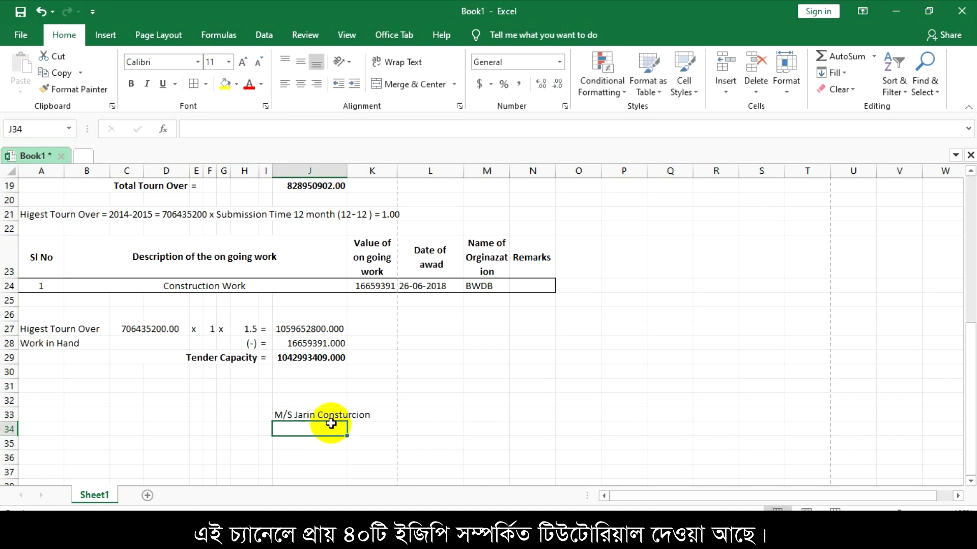
Step: Make the closing company name in J33 bold
{"action": "scroll", "coordinate": [346, 448], "scroll_direction": "up", "scroll_amount": 6}
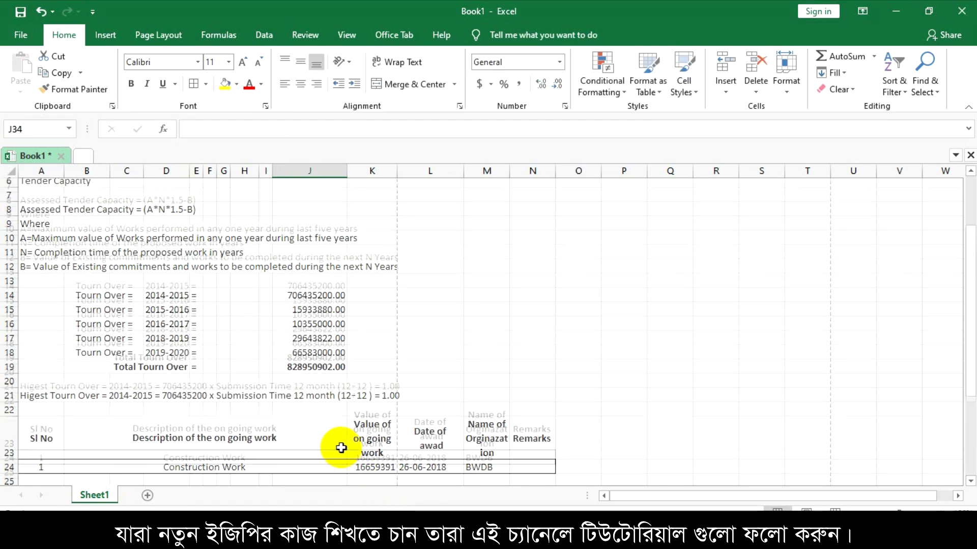
{"action": "scroll", "coordinate": [390, 471], "scroll_direction": "down", "scroll_amount": 5}
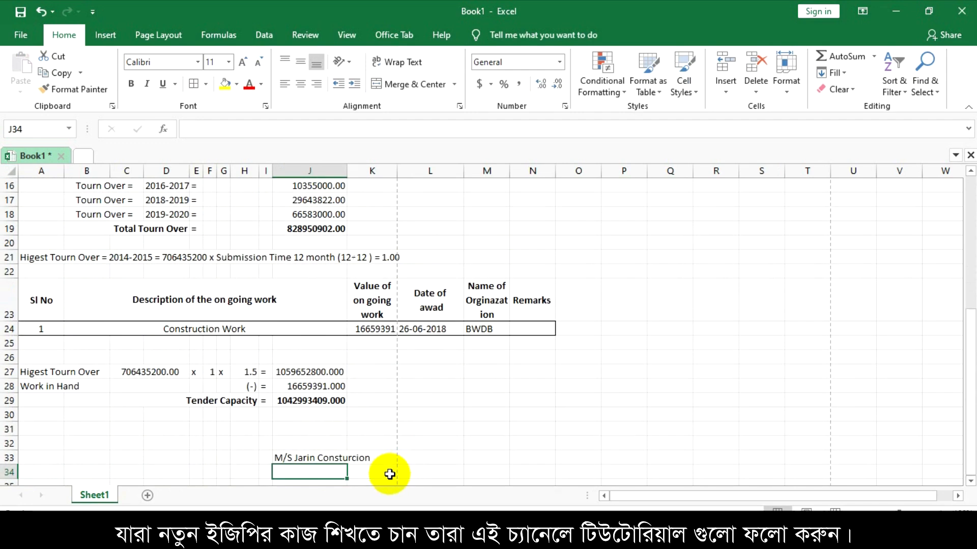
{"action": "scroll", "coordinate": [390, 475], "scroll_direction": "down", "scroll_amount": 2}
{"action": "left_click", "coordinate": [468, 379]}
{"action": "left_click", "coordinate": [292, 371]}
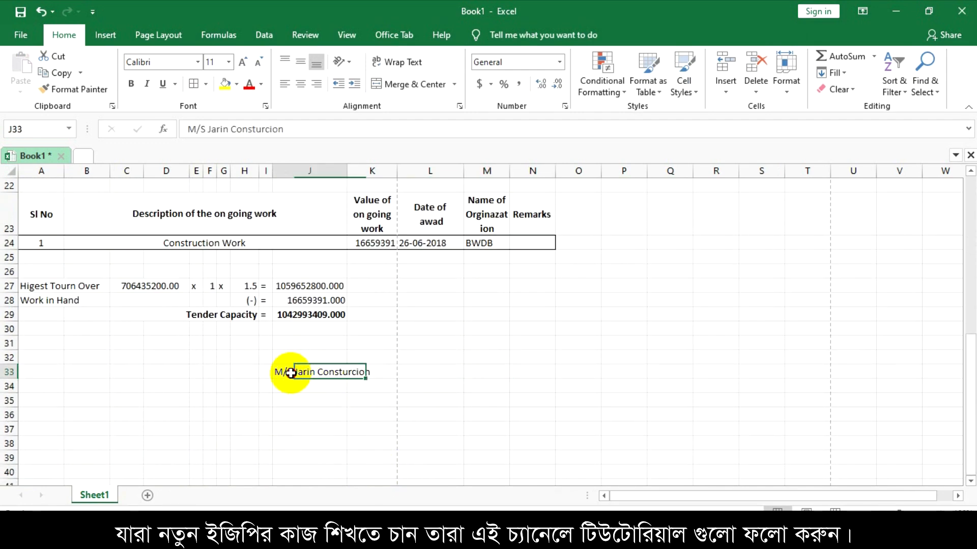
{"action": "left_click", "coordinate": [132, 84]}
{"action": "left_click", "coordinate": [310, 430]}
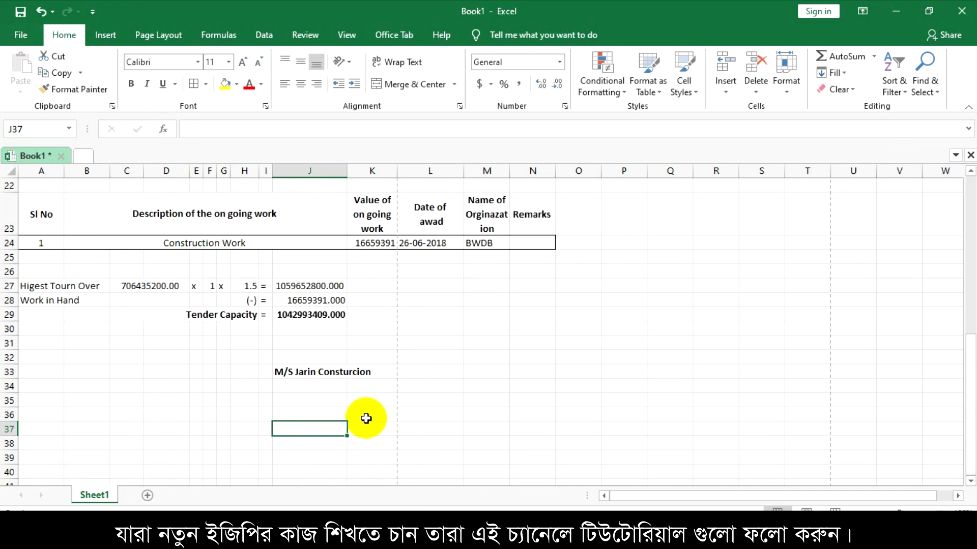
Step: Review the document from the company heading through the turnover list and ongoing works table to the Tender Capacity result
{"action": "left_click_drag", "start_coordinate": [287, 358], "coordinate": [358, 357]}
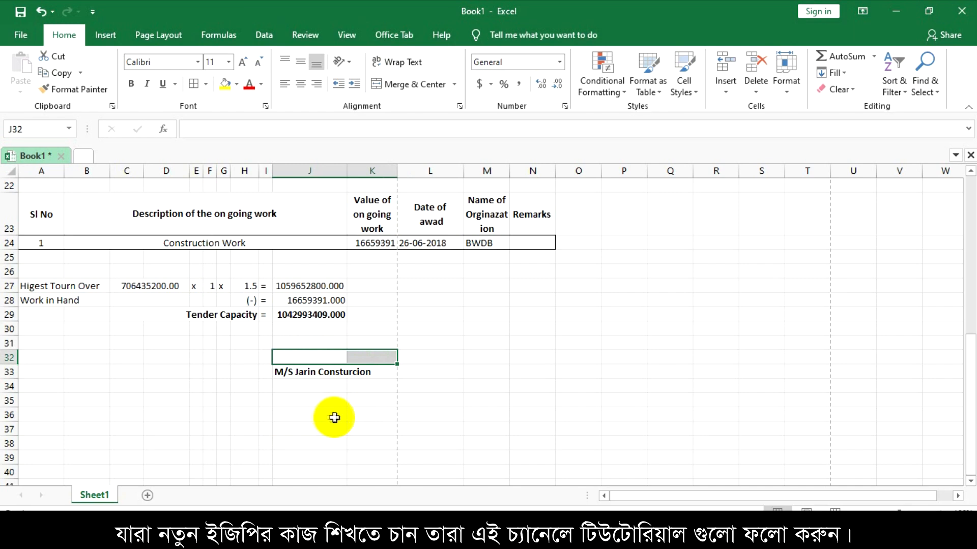
{"action": "left_click", "coordinate": [329, 416]}
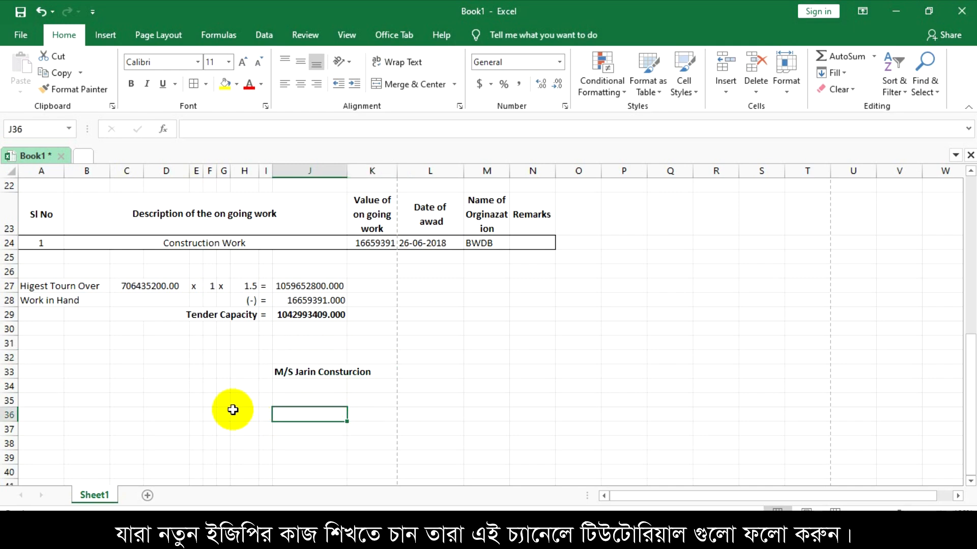
{"action": "scroll", "coordinate": [183, 430], "scroll_direction": "up", "scroll_amount": 4}
{"action": "scroll", "coordinate": [182, 430], "scroll_direction": "up", "scroll_amount": 3}
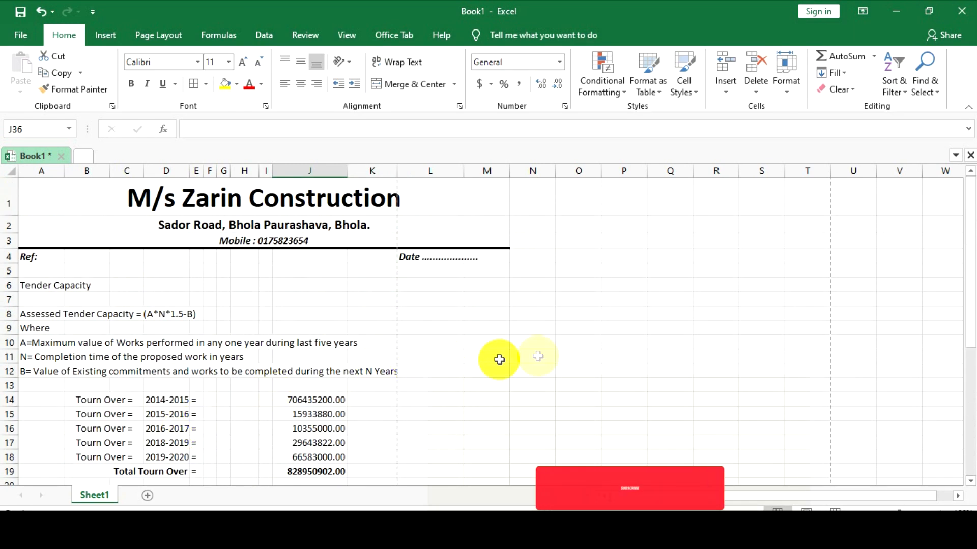
{"action": "left_click", "coordinate": [530, 351]}
{"action": "scroll", "coordinate": [447, 370], "scroll_direction": "down", "scroll_amount": 1}
{"action": "scroll", "coordinate": [447, 370], "scroll_direction": "down", "scroll_amount": 4}
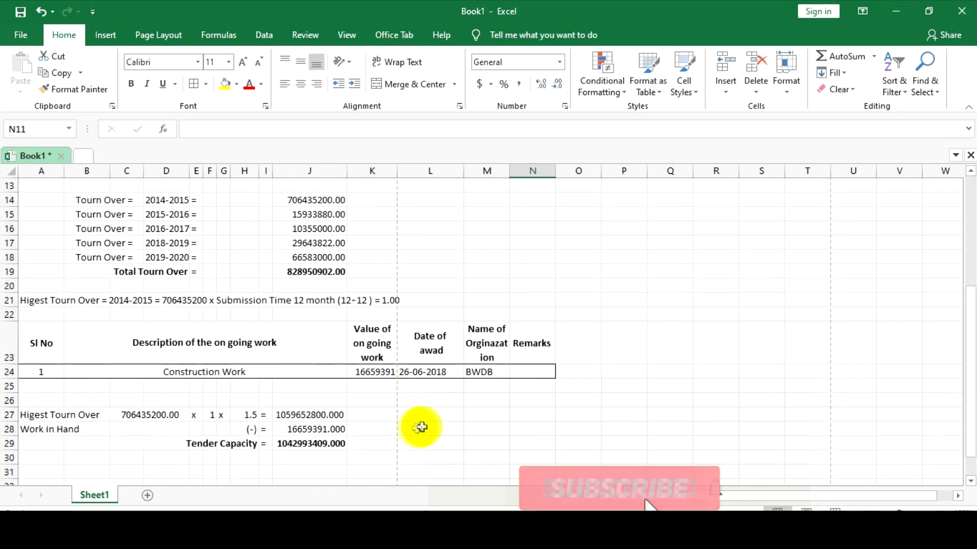
{"action": "left_click", "coordinate": [422, 427]}
{"action": "left_click_drag", "start_coordinate": [419, 312], "coordinate": [524, 386]}
{"action": "left_click", "coordinate": [430, 443]}
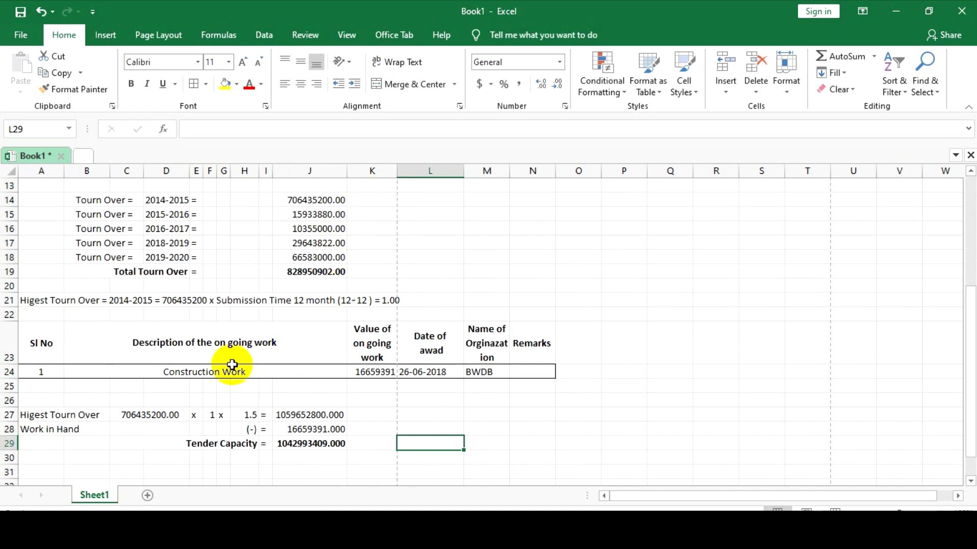
Step: Move the turnover amounts and their total from J14:J19 to F14:F19, beside the year labels
{"action": "scroll", "coordinate": [176, 350], "scroll_direction": "up", "scroll_amount": 1}
{"action": "left_click_drag", "start_coordinate": [208, 243], "coordinate": [258, 315]}
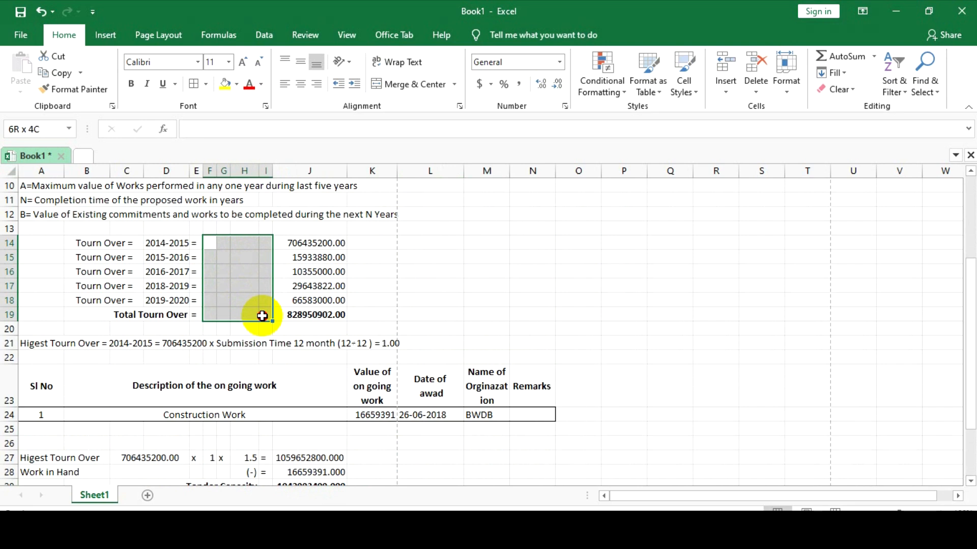
{"action": "left_click", "coordinate": [458, 285]}
{"action": "left_click_drag", "start_coordinate": [305, 243], "coordinate": [316, 316]}
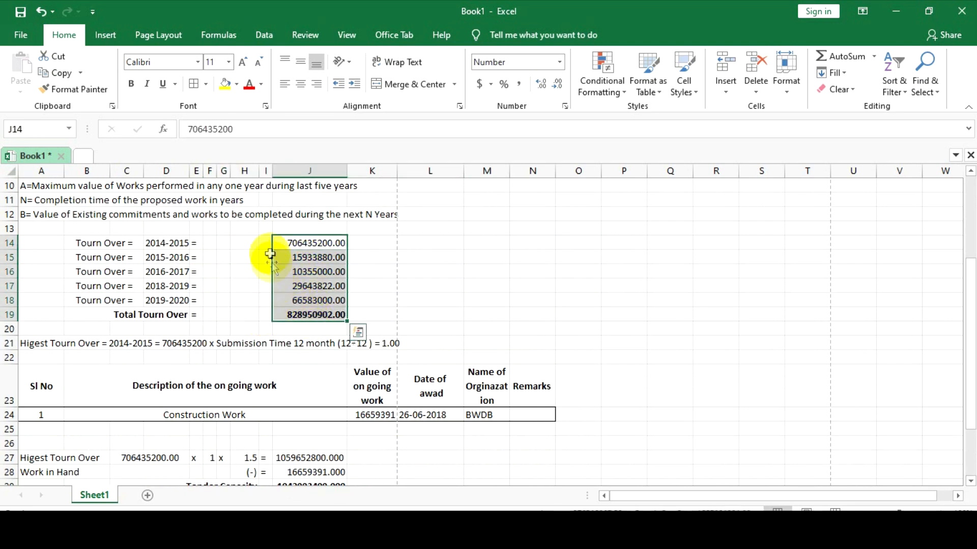
{"action": "left_click_drag", "start_coordinate": [271, 241], "coordinate": [243, 244]}
Step: Merge and center F to I separately in rows 14, 15 and 16 so the first three turnover amounts fit
{"action": "left_click", "coordinate": [233, 272]}
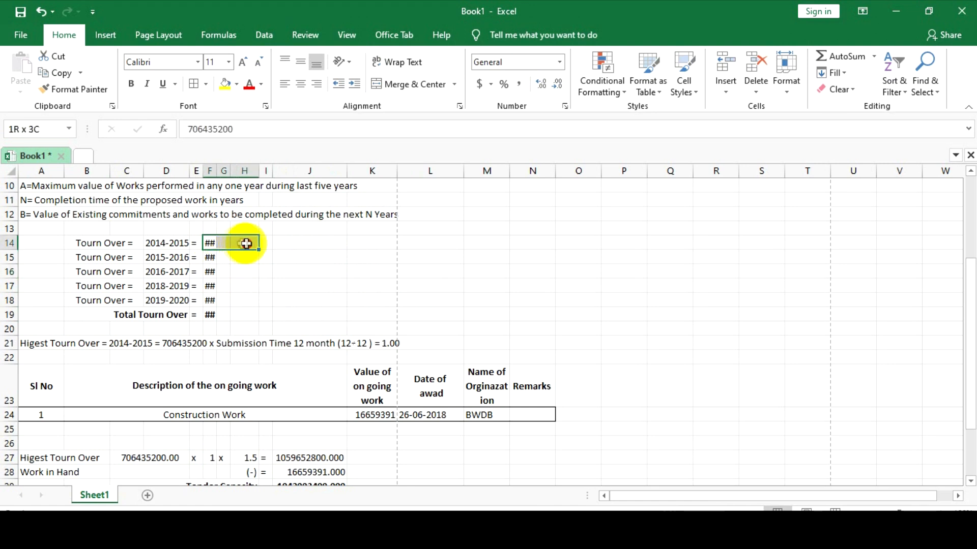
{"action": "left_click", "coordinate": [385, 84]}
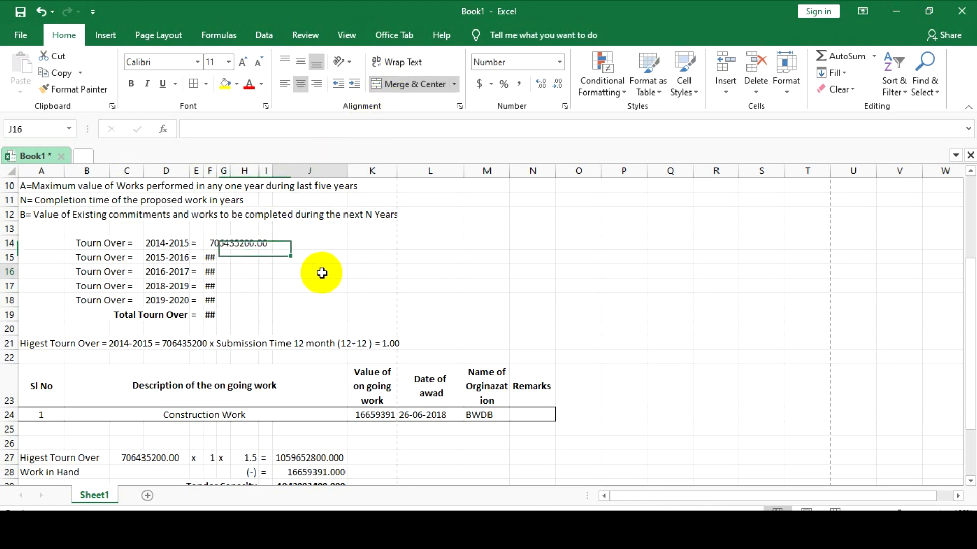
{"action": "left_click", "coordinate": [321, 273]}
{"action": "left_click_drag", "start_coordinate": [220, 259], "coordinate": [269, 272]}
{"action": "left_click", "coordinate": [379, 84]}
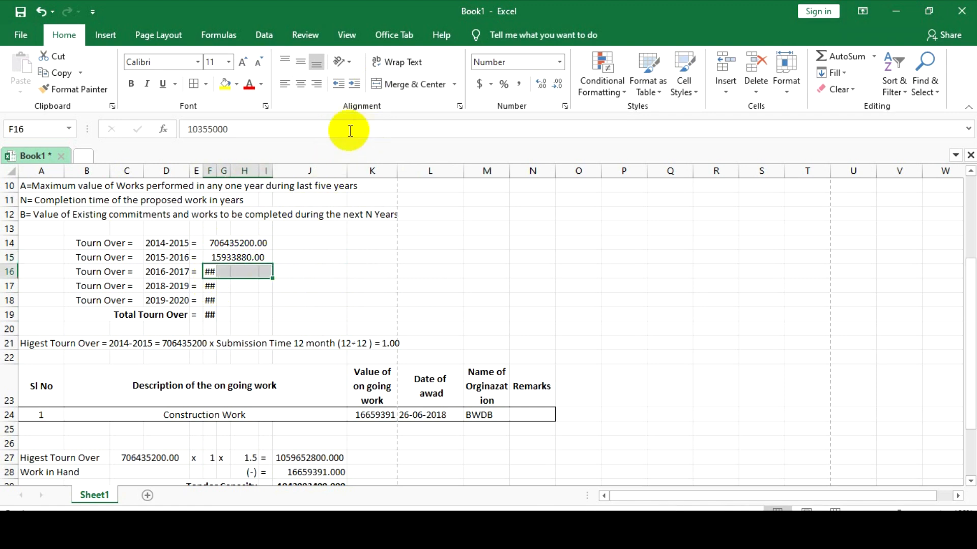
{"action": "left_click", "coordinate": [386, 83]}
Step: Merge and center F to I separately in rows 17, 18 and 19 for the remaining turnovers and the total
{"action": "left_click_drag", "start_coordinate": [211, 285], "coordinate": [262, 284]}
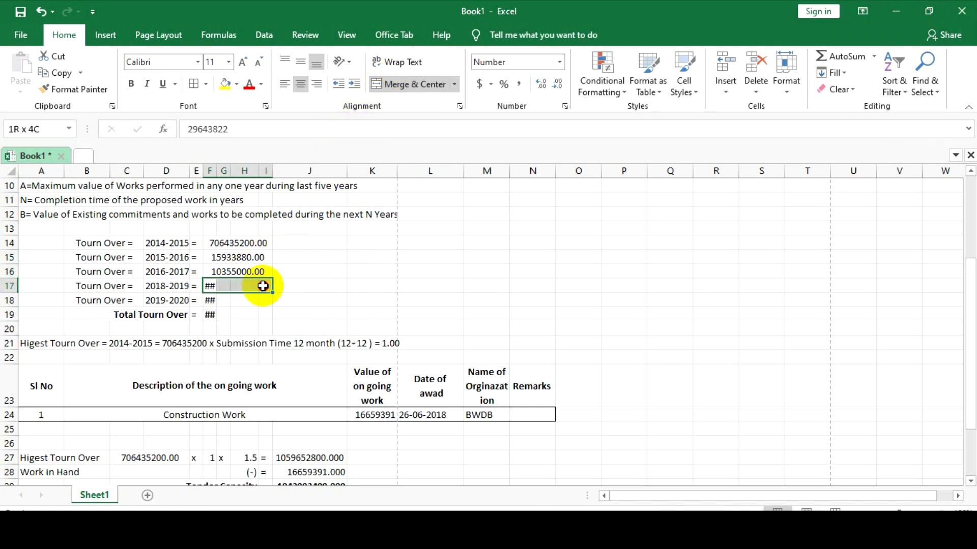
{"action": "left_click", "coordinate": [386, 84]}
{"action": "left_click_drag", "start_coordinate": [209, 301], "coordinate": [274, 300]}
{"action": "left_click", "coordinate": [388, 85]}
{"action": "left_click_drag", "start_coordinate": [210, 315], "coordinate": [258, 313]}
{"action": "left_click", "coordinate": [388, 84]}
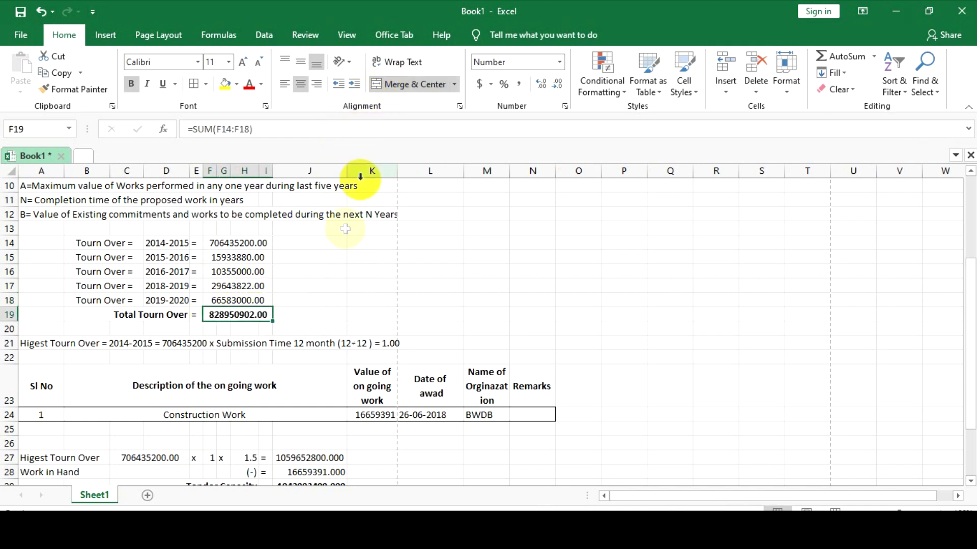
{"action": "left_click", "coordinate": [366, 271]}
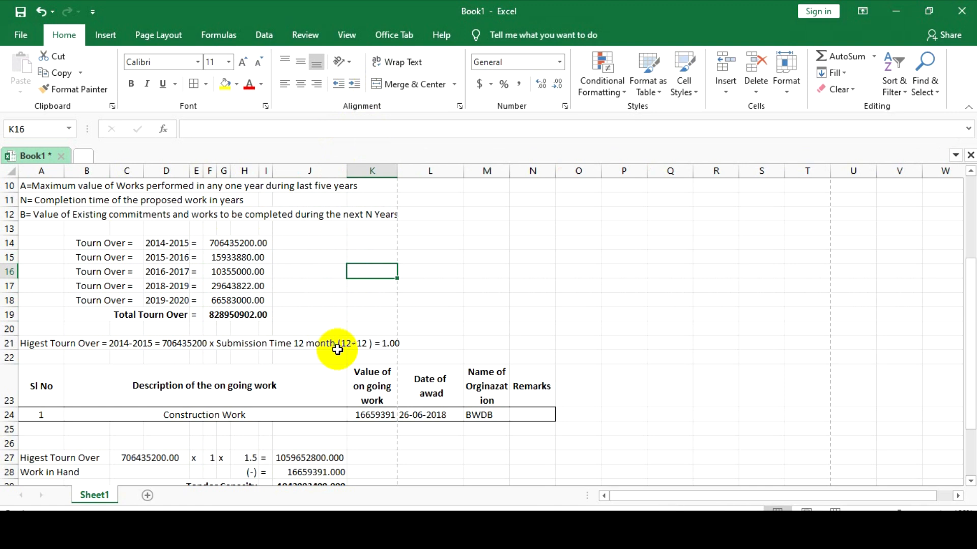